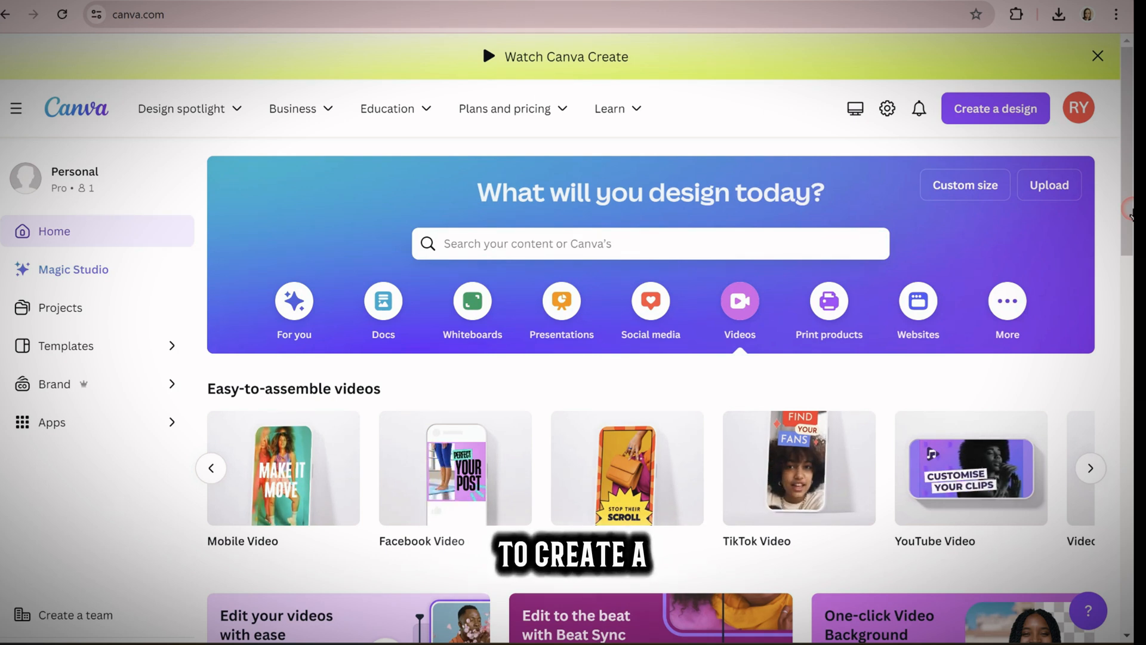
Create a blank YouTube Video design from the video formats
click(1001, 117)
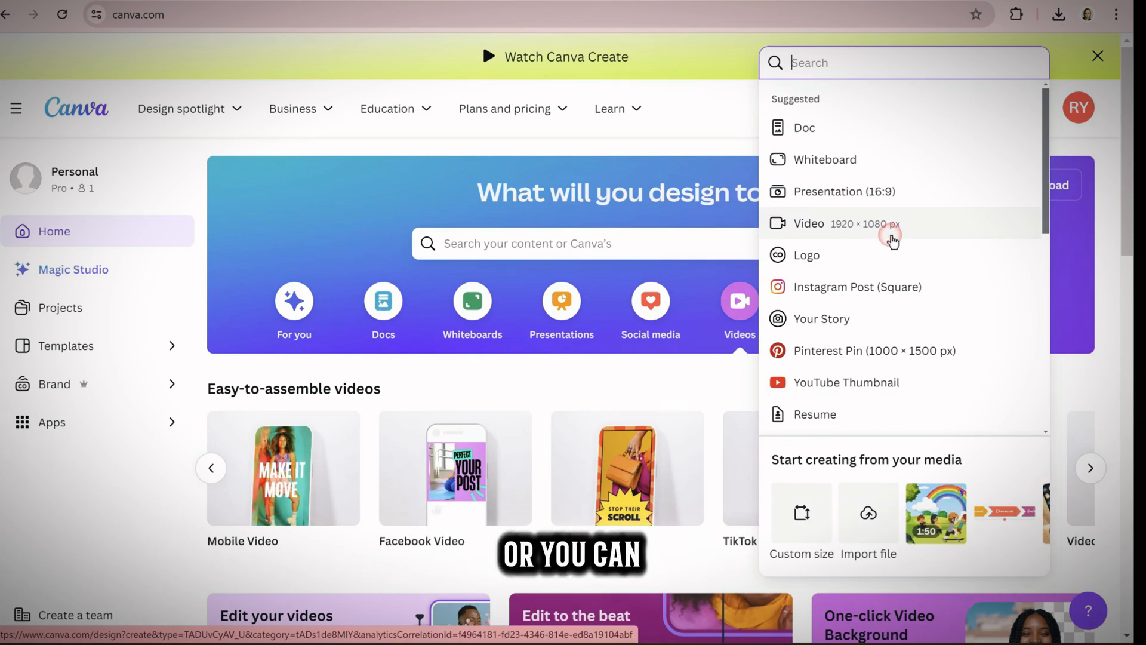
click(736, 315)
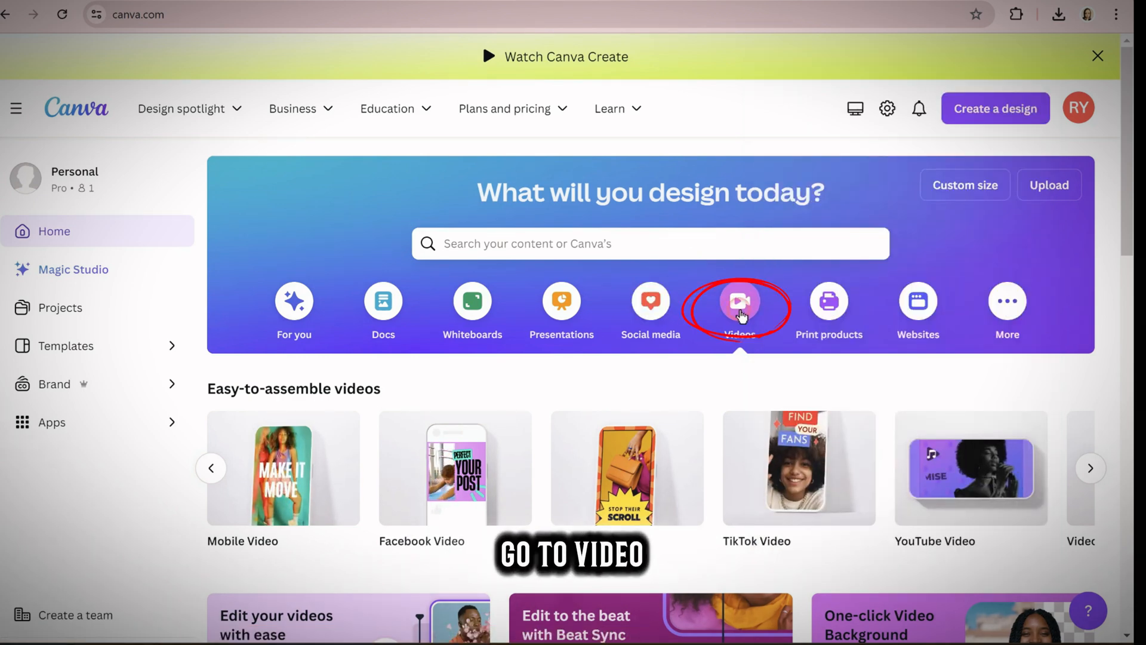
scroll(740, 315, down, 1)
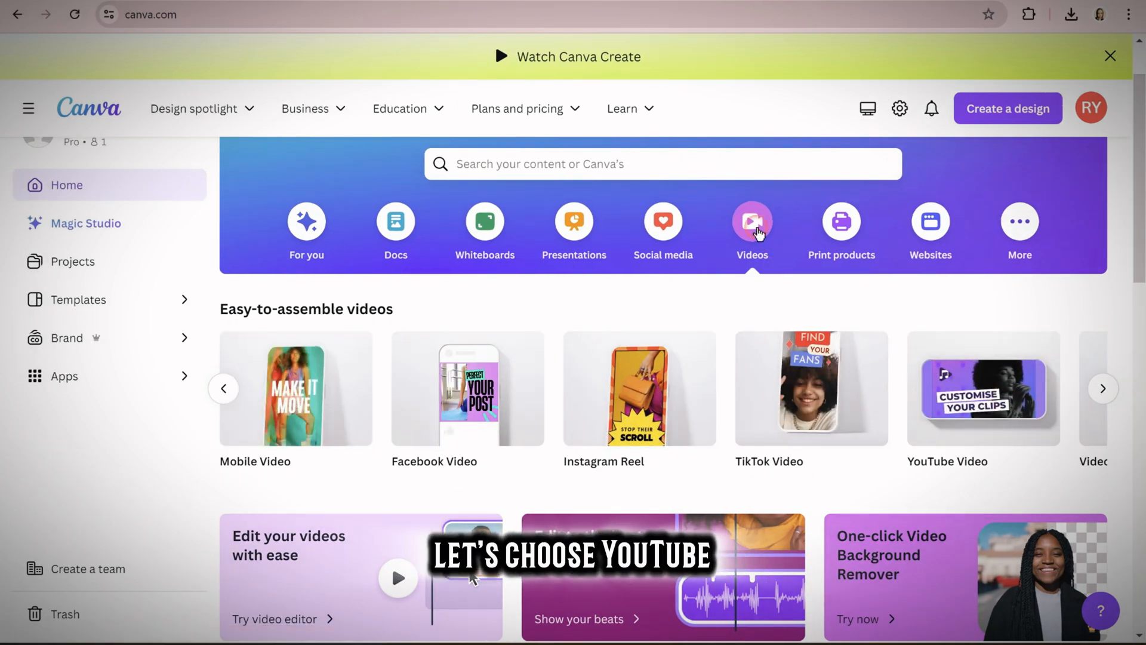
click(975, 406)
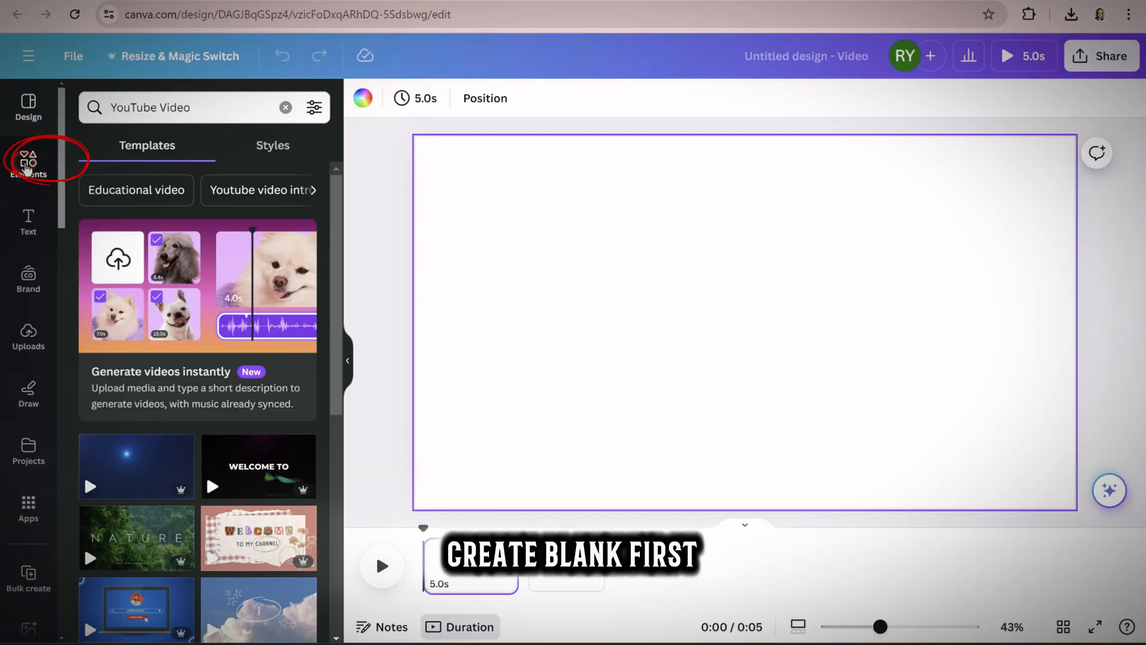
Search the elements for "shape" and add a plain square to the blank page
click(28, 161)
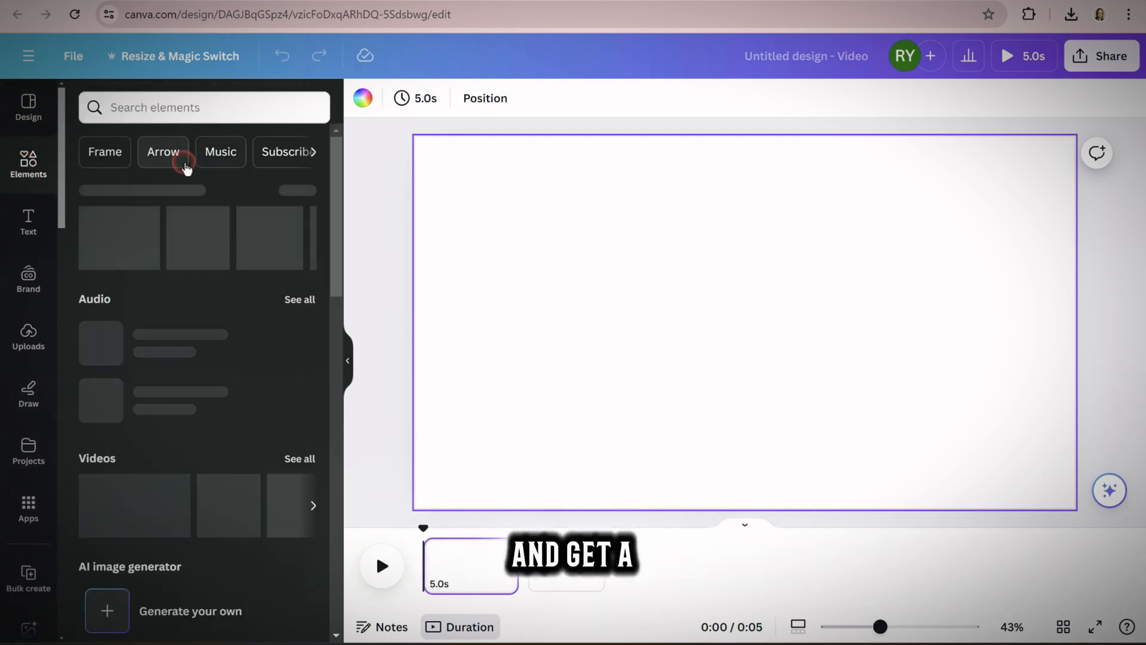
click(169, 110)
text(shape)
key(Return)
click(100, 305)
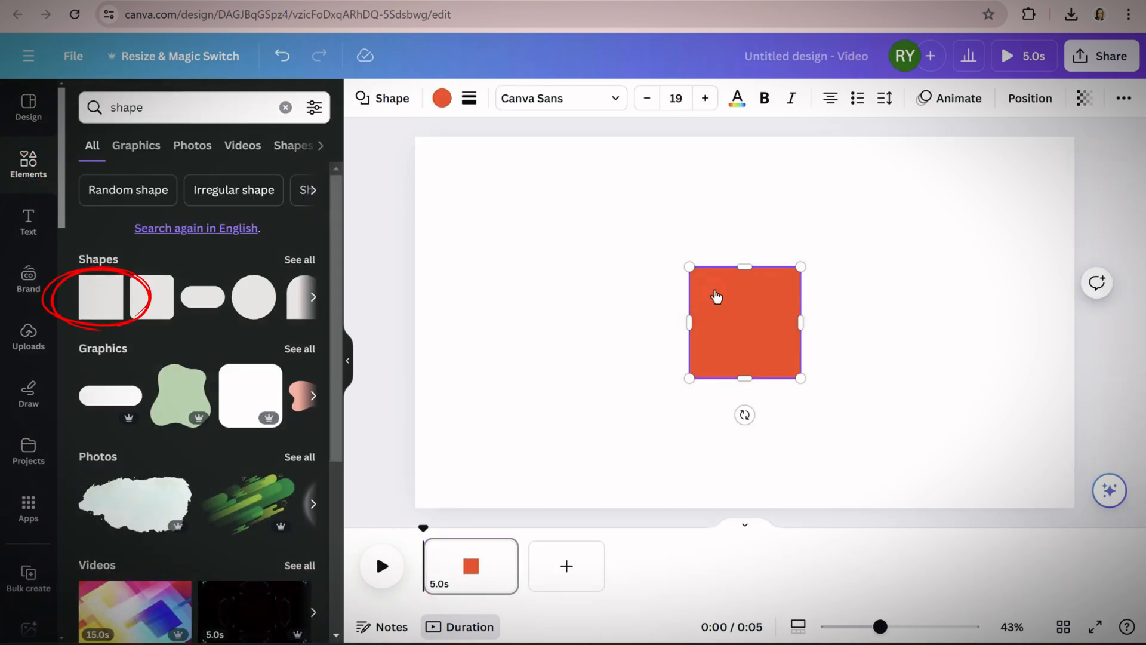
Recolour the square black and enlarge it to cover the entire page
click(443, 97)
click(173, 194)
drag(767, 348, 1077, 508)
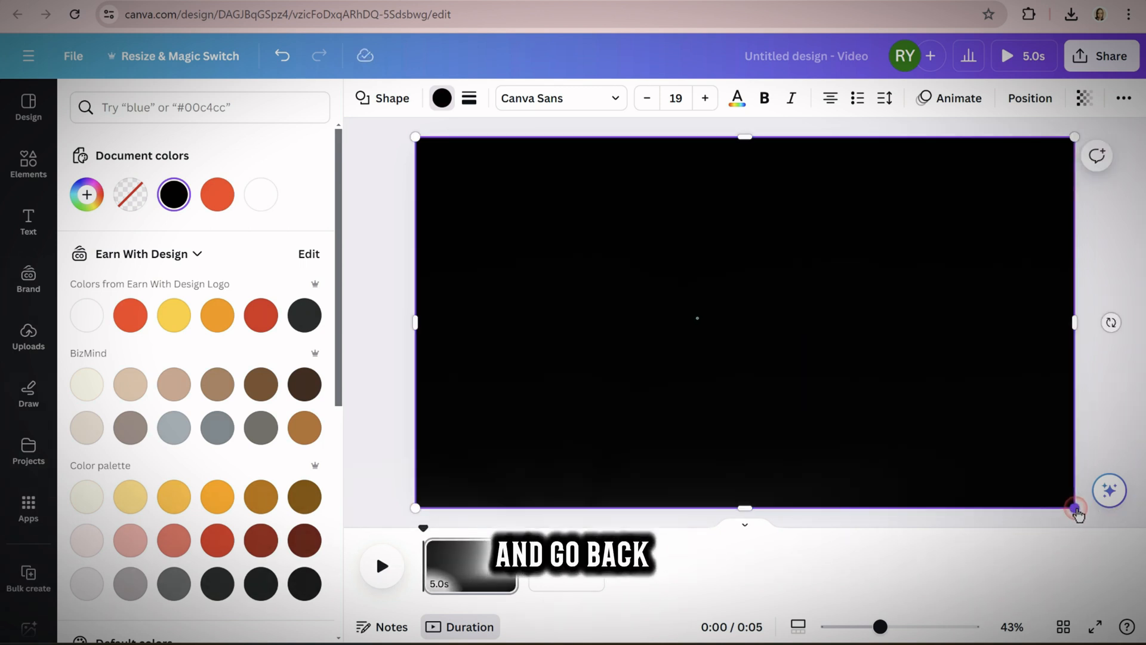
Add another square over the black background, align it with the page's upper-left corner and stretch it to full page height
click(28, 161)
click(110, 238)
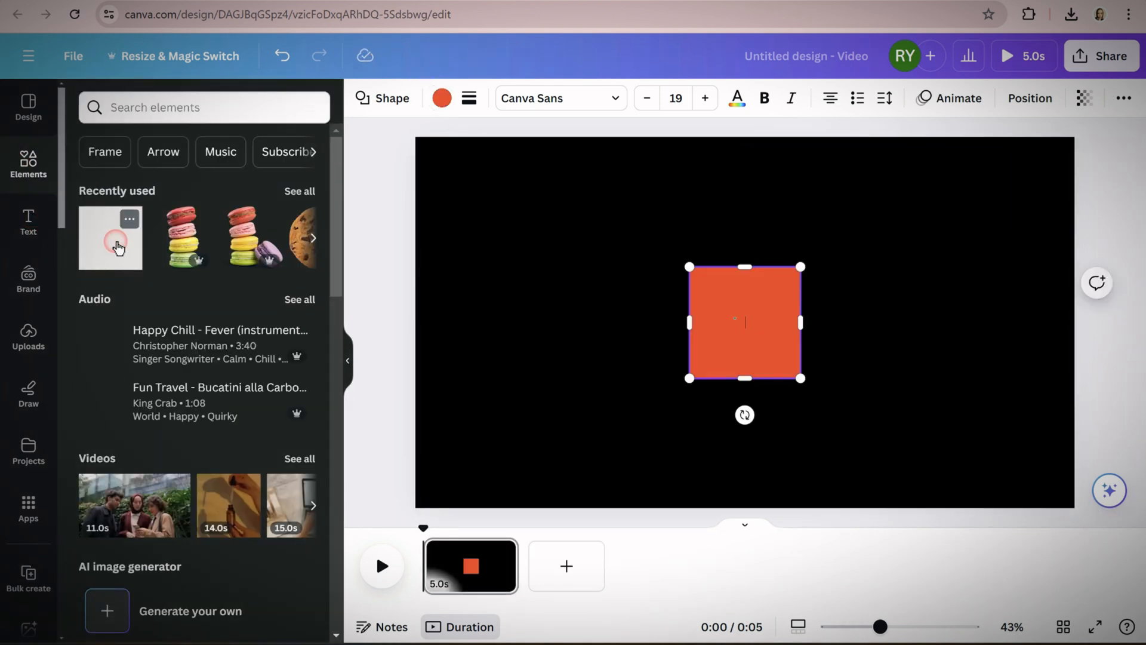
drag(739, 298, 467, 163)
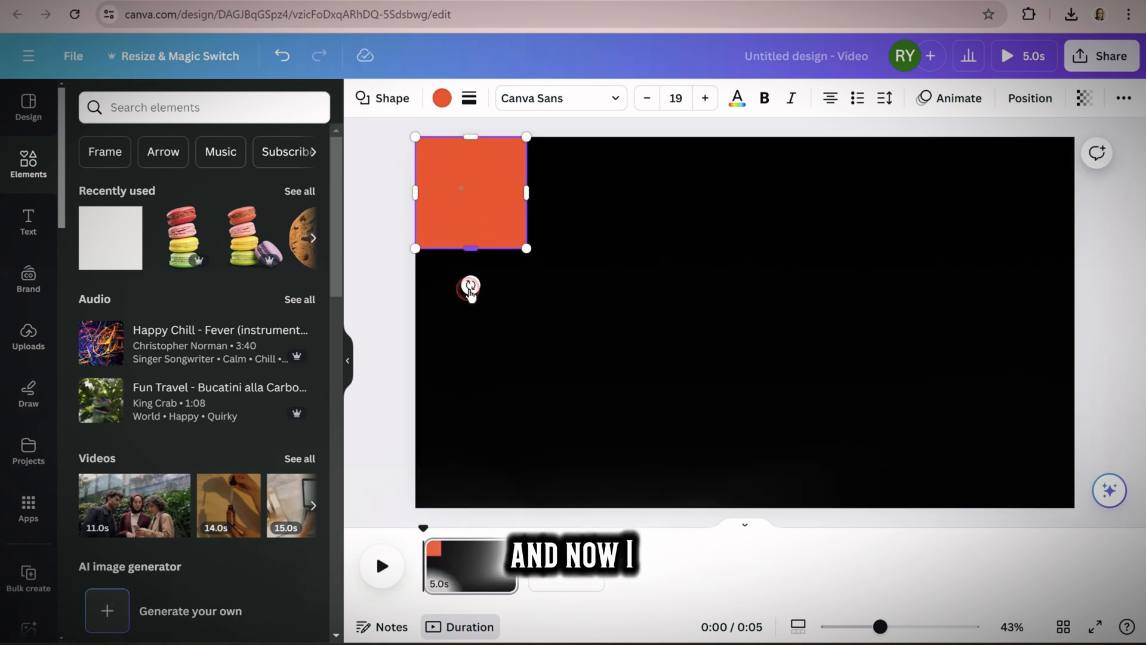
drag(470, 288, 487, 512)
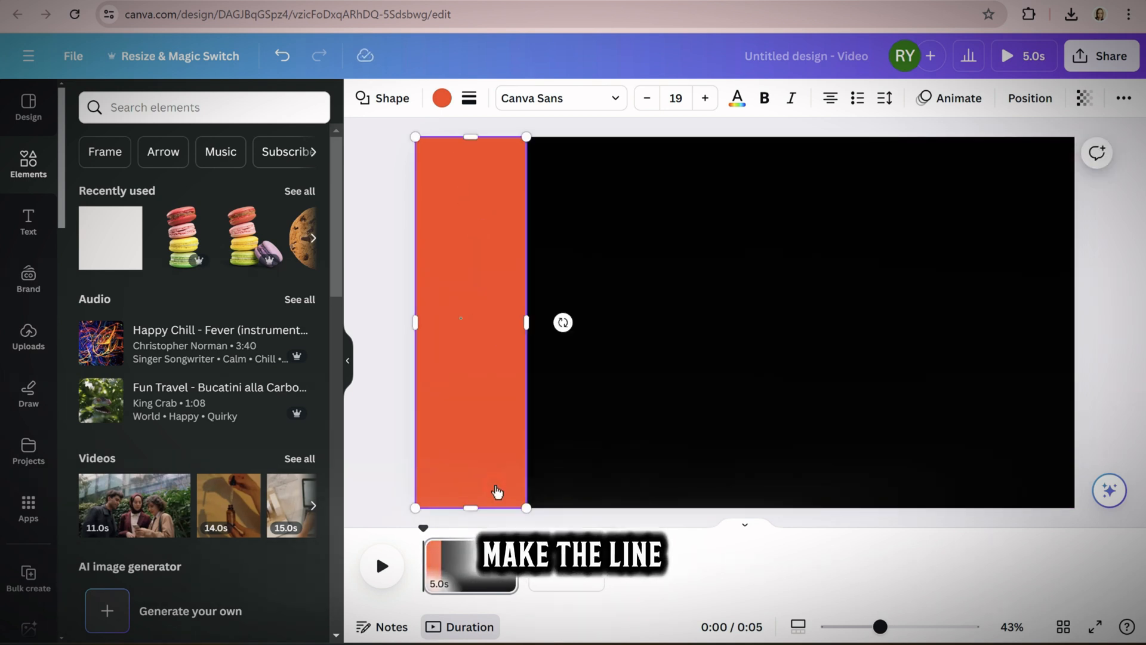
Duplicate the orange stripe to make five side by side, and widen all five together to fill the page width
drag(509, 424, 913, 422)
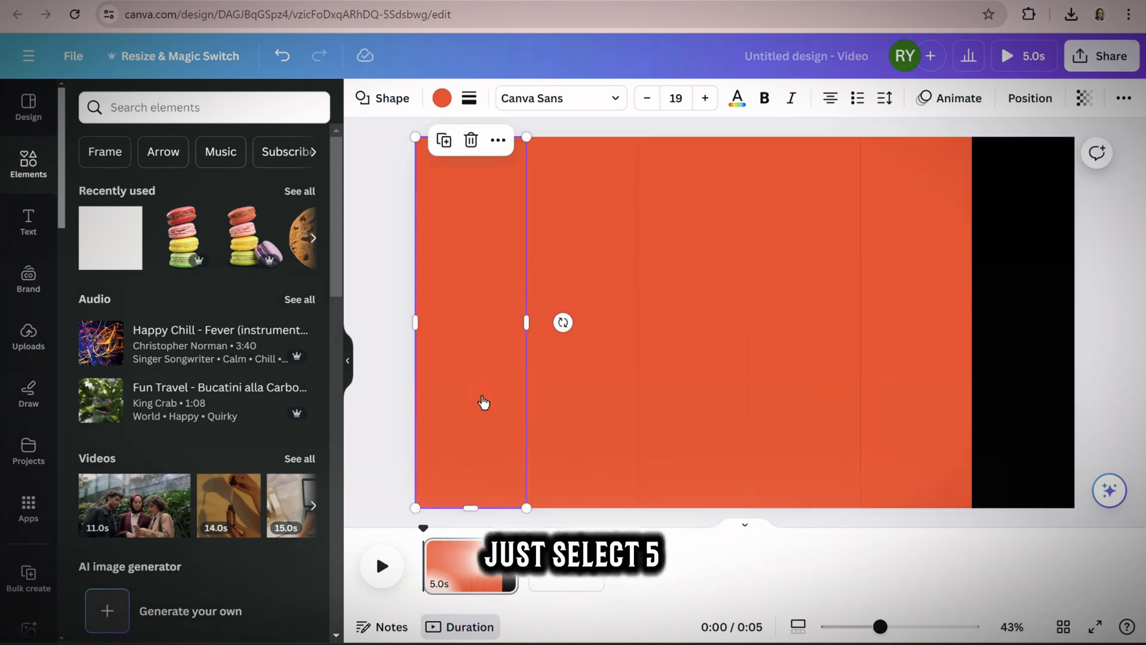
shift+click(582, 395)
shift+click(807, 382)
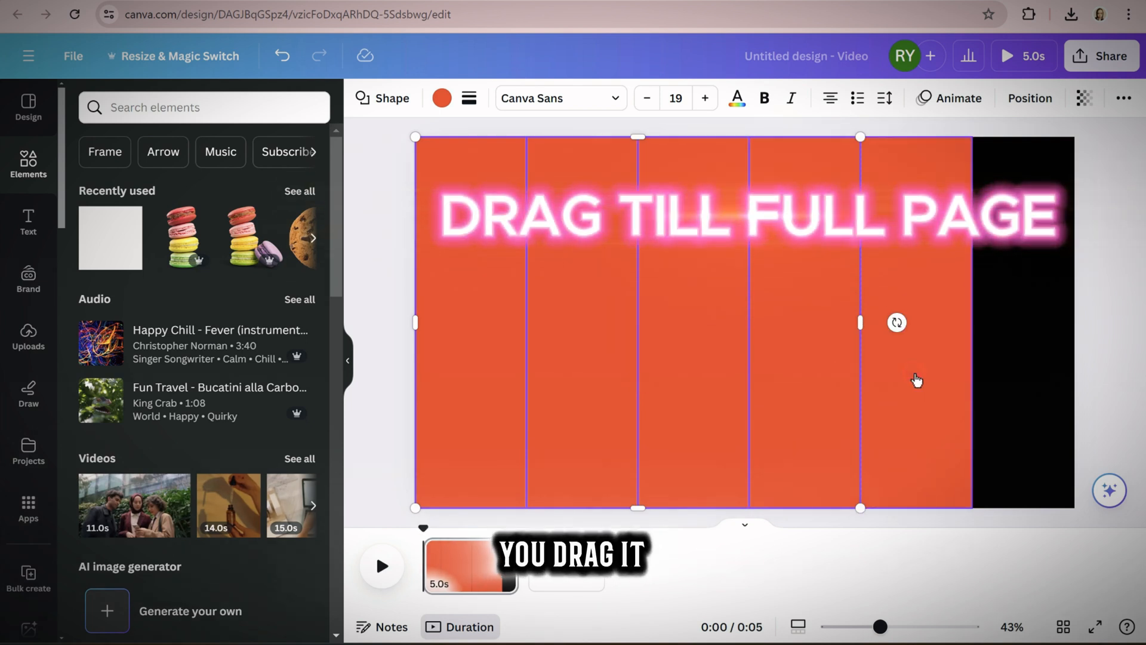
shift+click(916, 379)
drag(975, 326, 1074, 320)
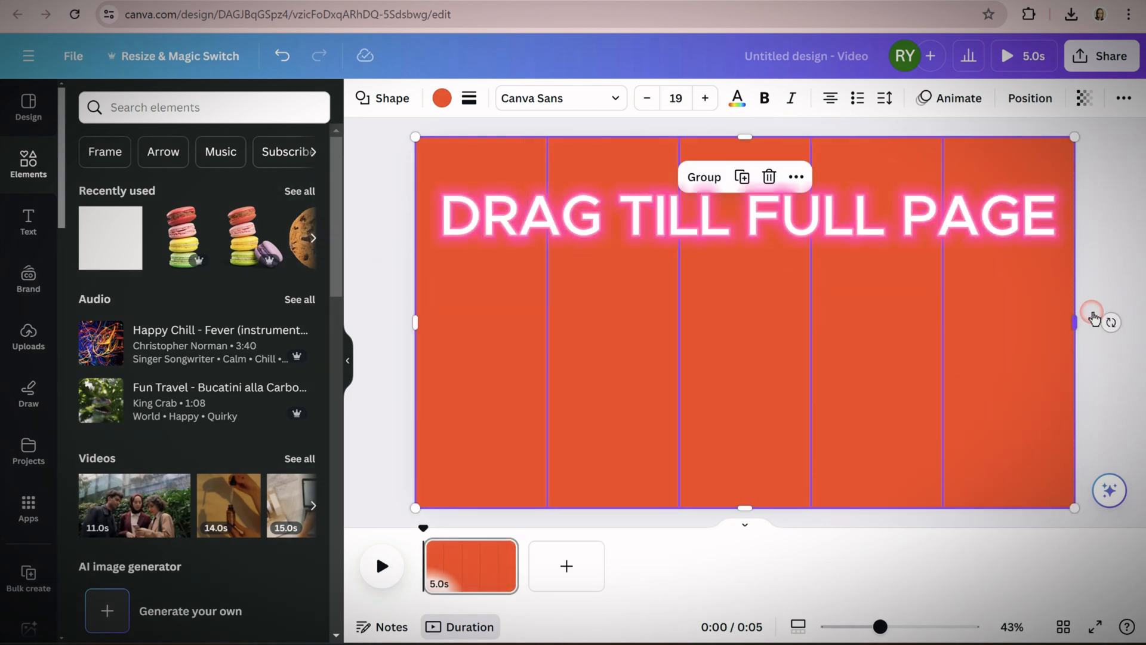
click(1108, 274)
Recolour the first stripe purple and the second stripe pink using the default solid colours
click(509, 353)
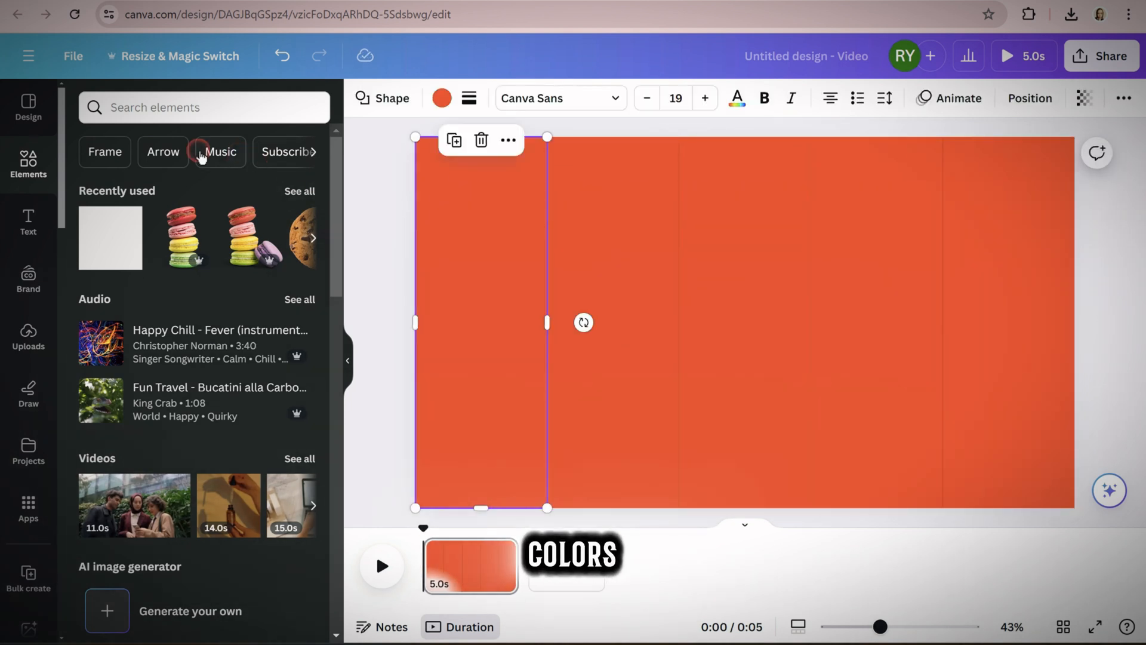
click(441, 100)
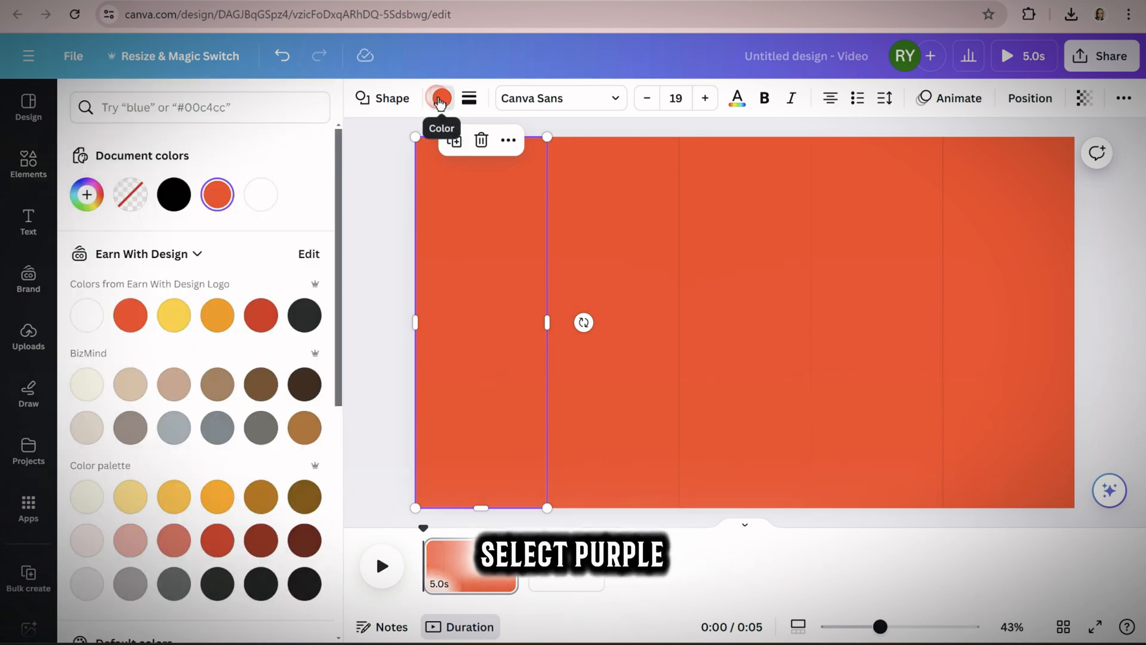
click(442, 98)
click(442, 98)
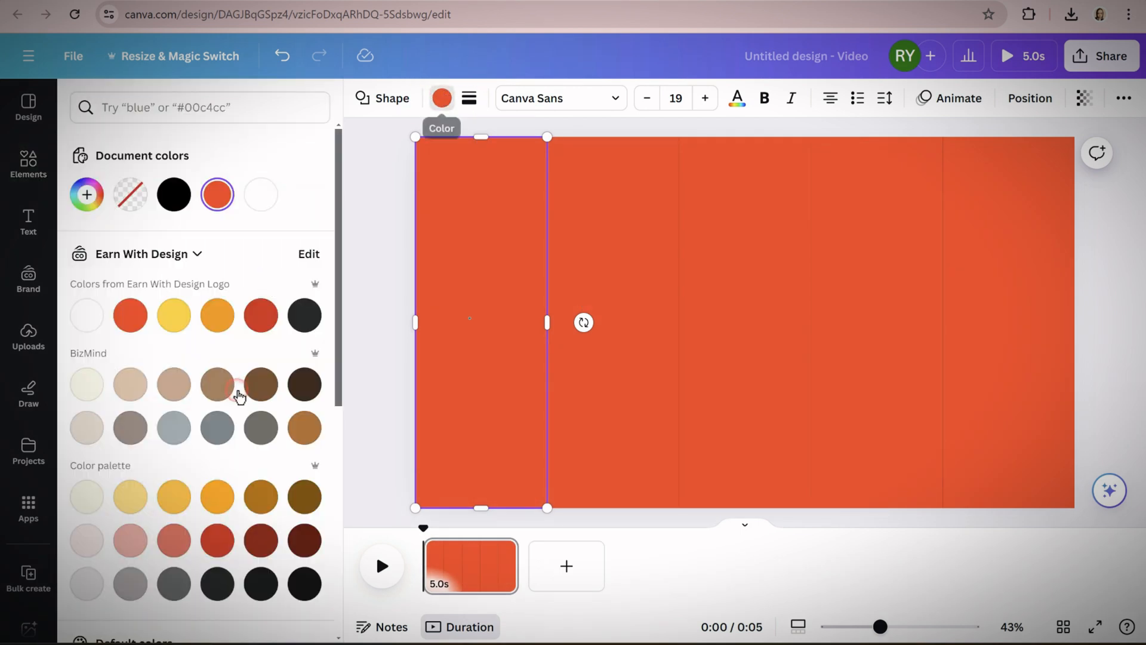
scroll(235, 418, down, 5)
click(218, 429)
click(580, 276)
click(174, 429)
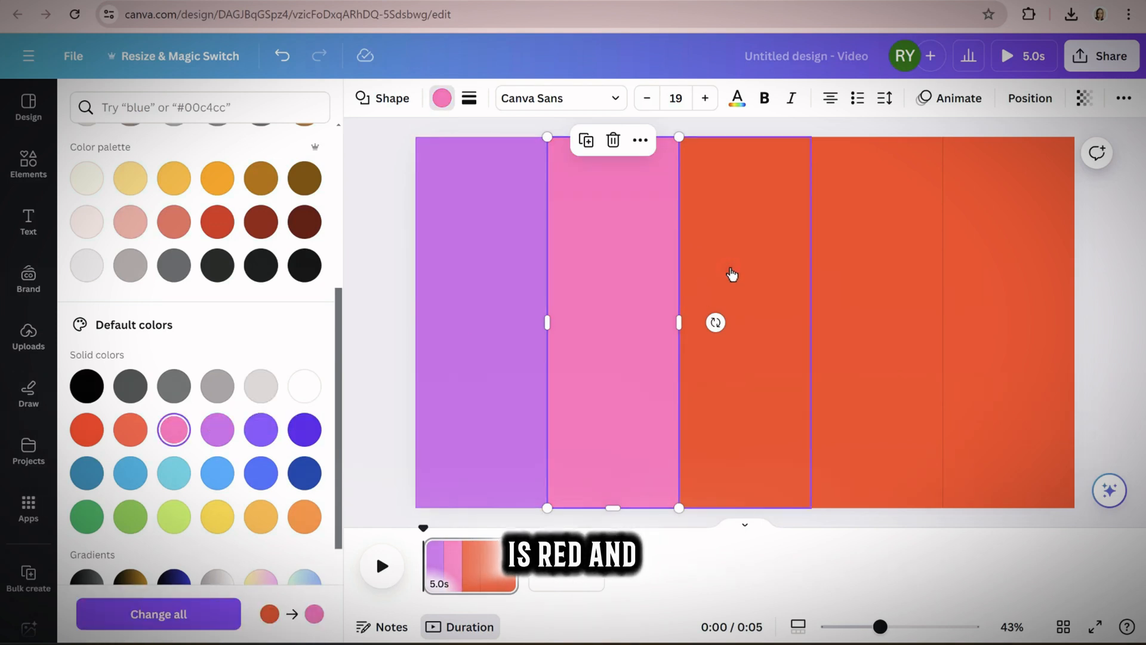
Recolour the third stripe coral red, the fourth orange and the fifth yellow-orange
click(791, 269)
click(137, 431)
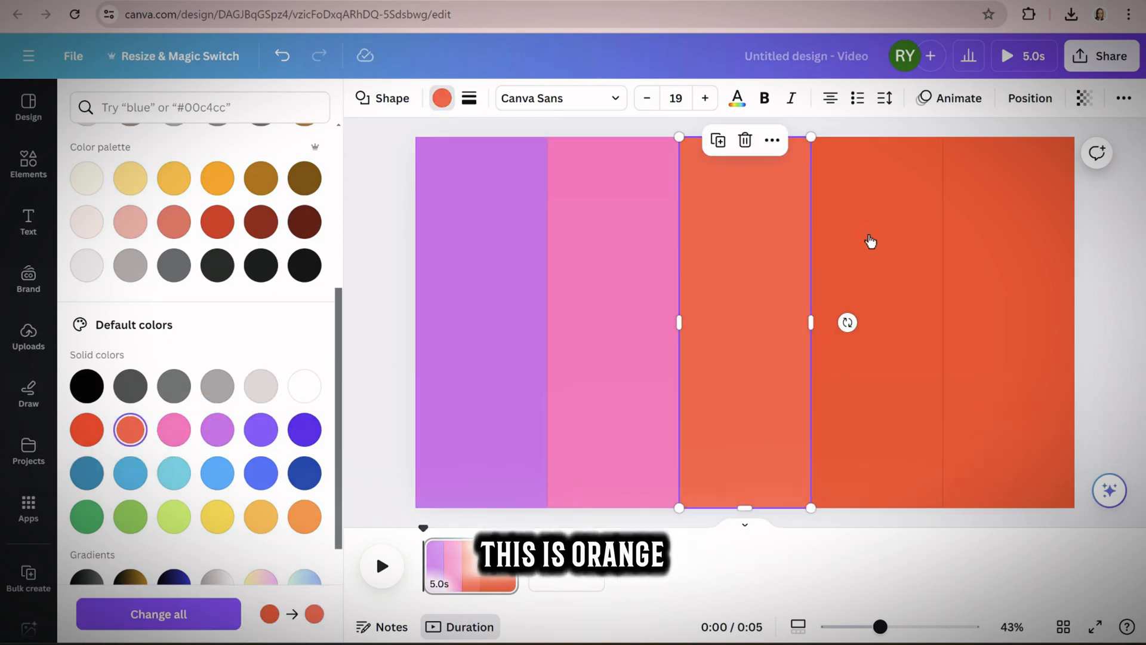
click(870, 240)
click(304, 517)
click(979, 246)
click(258, 518)
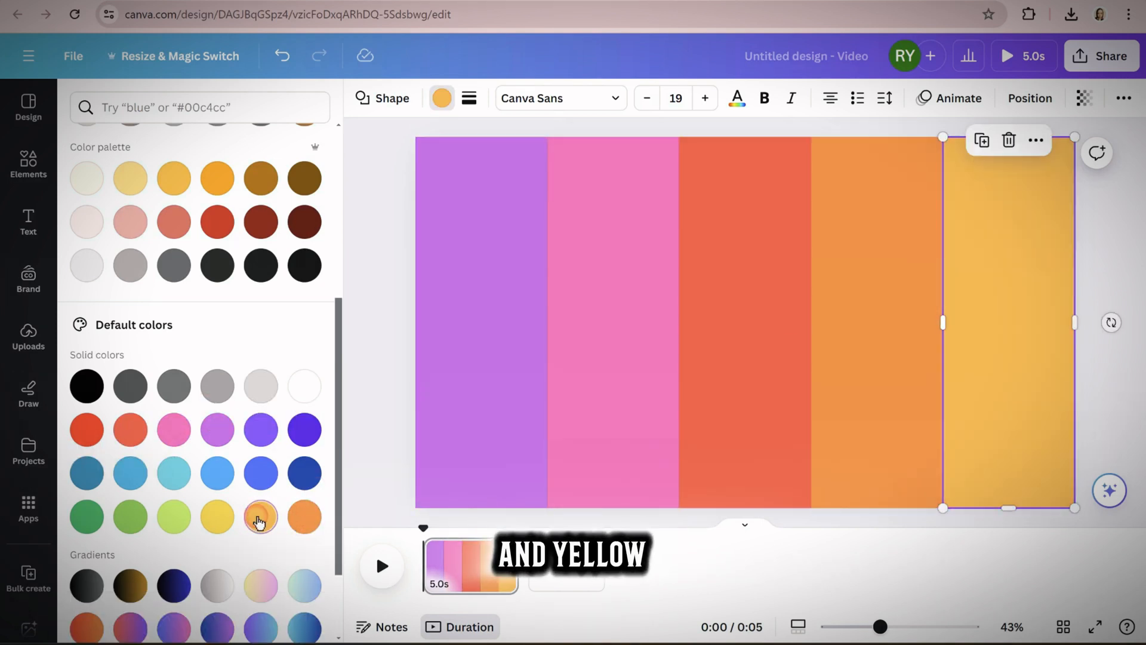
click(452, 368)
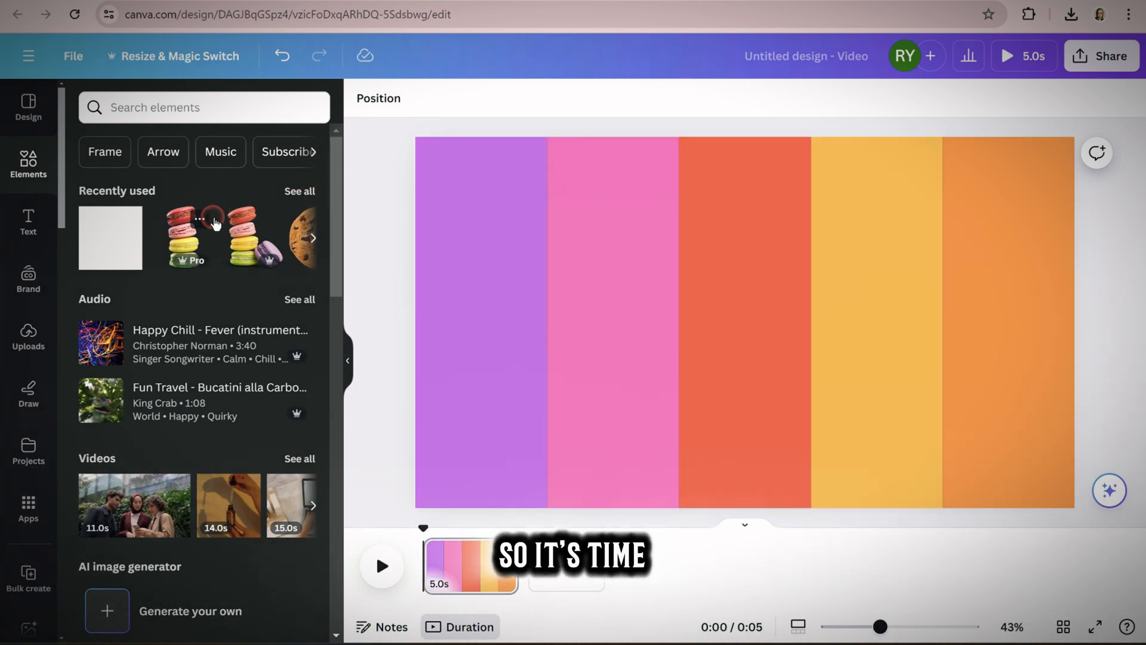
Search the elements for "dessert" and limit the results to photos
click(220, 109)
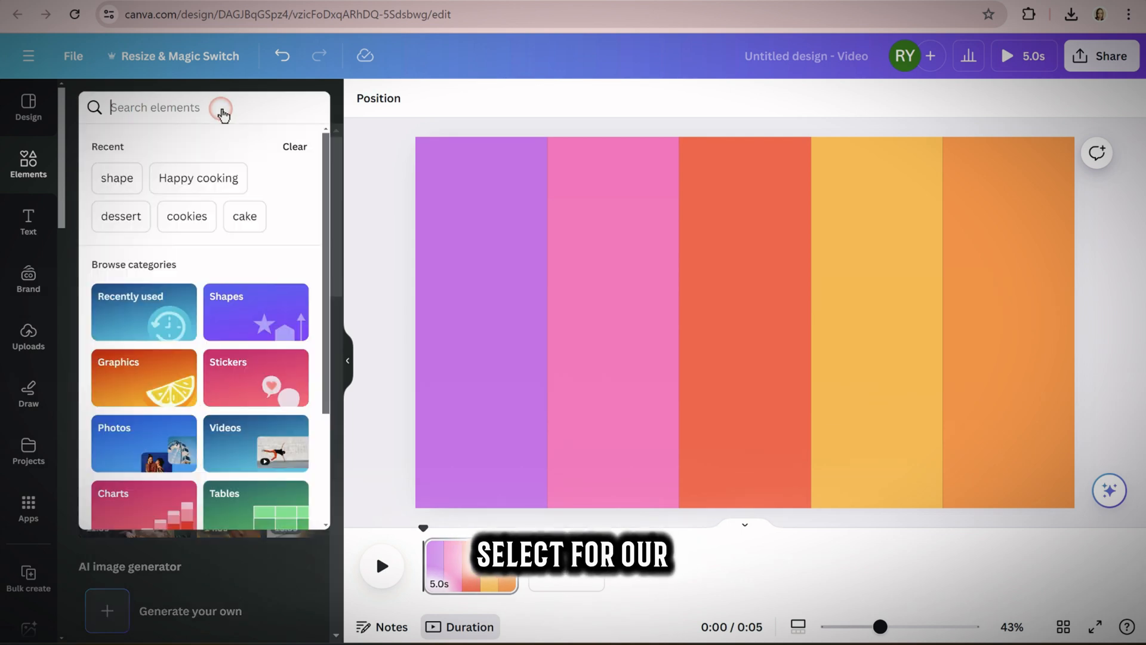
click(160, 107)
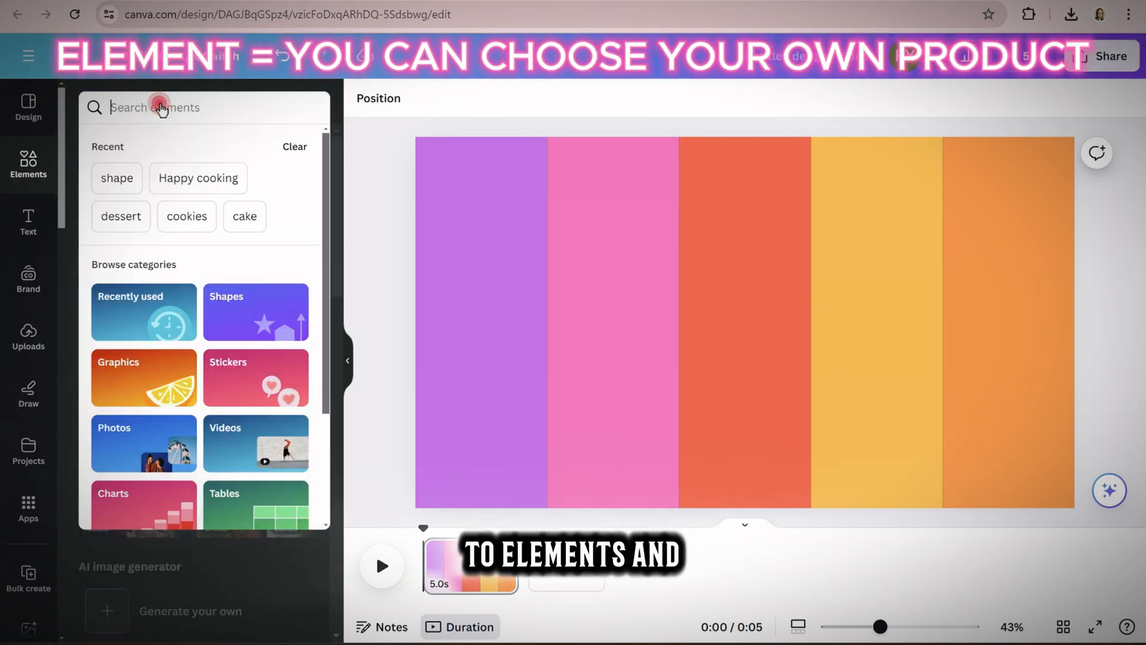
text(dessert)
key(Return)
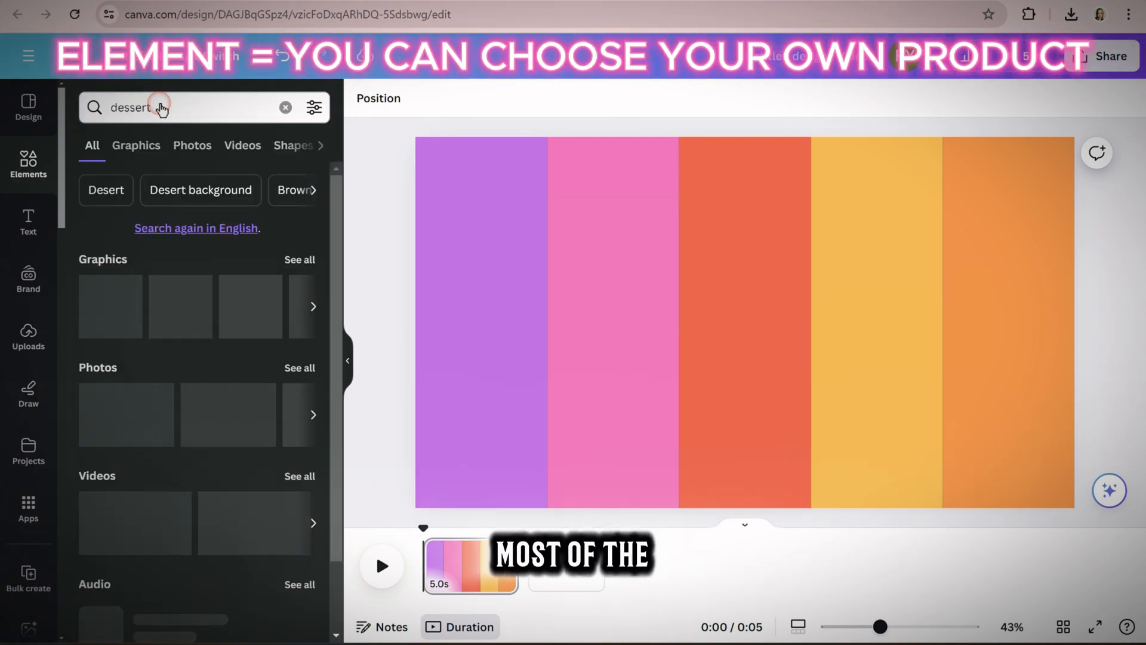
click(192, 146)
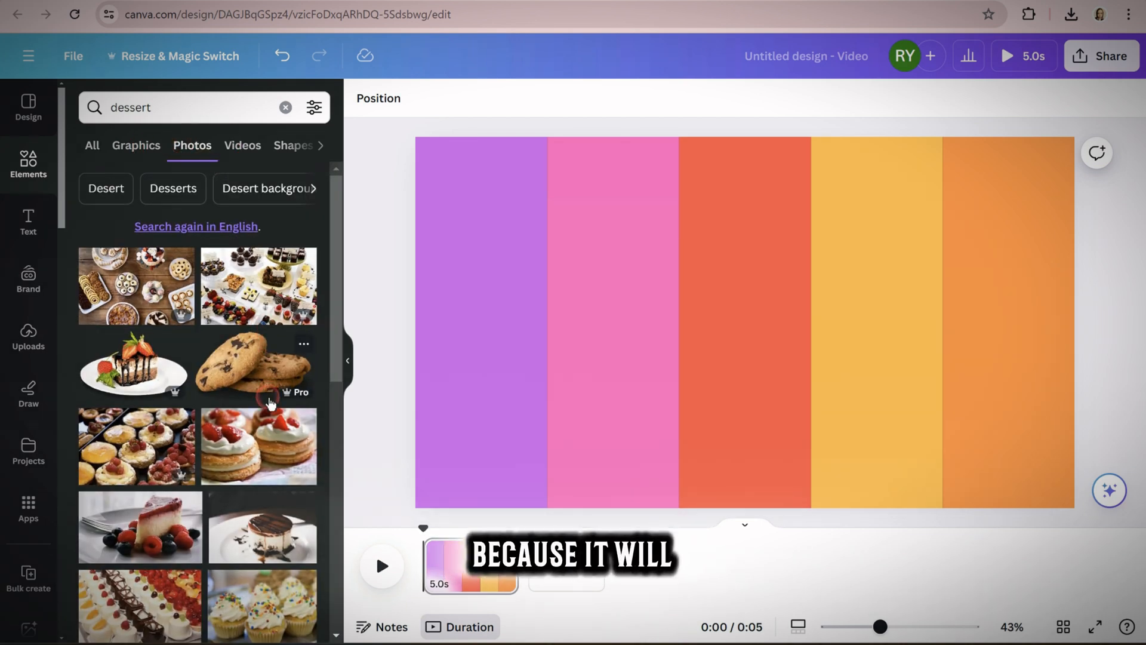
Add the macaron stack photo and fit it at the bottom of the coral red stripe
scroll(268, 382, down, 5)
scroll(271, 402, down, 2)
scroll(270, 400, up, 1)
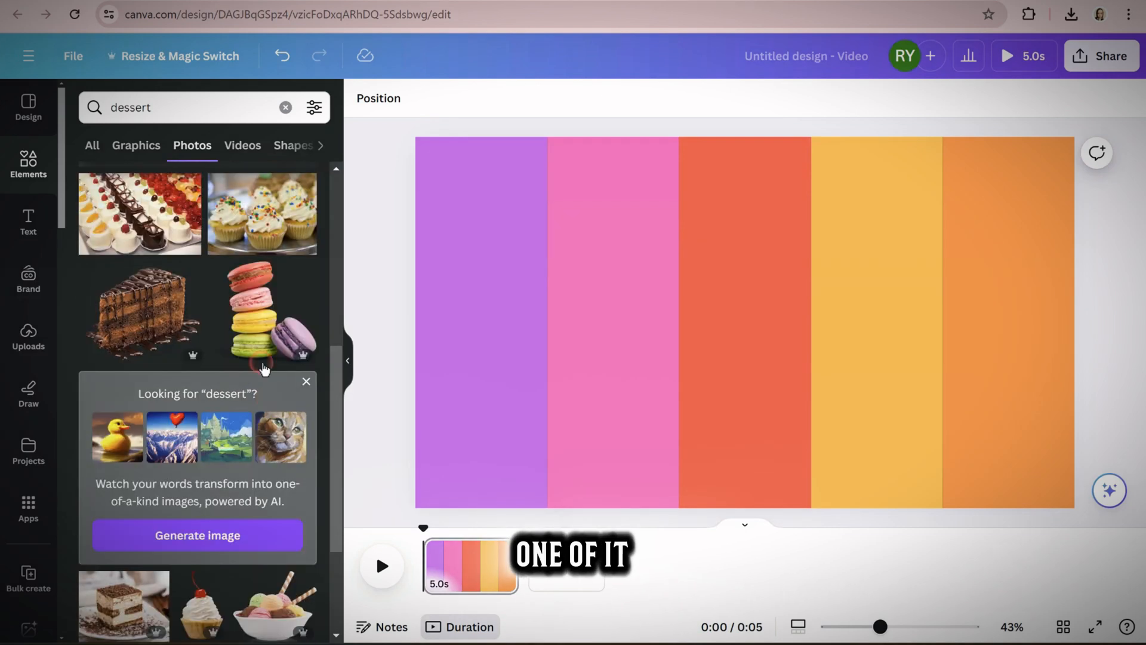
click(253, 317)
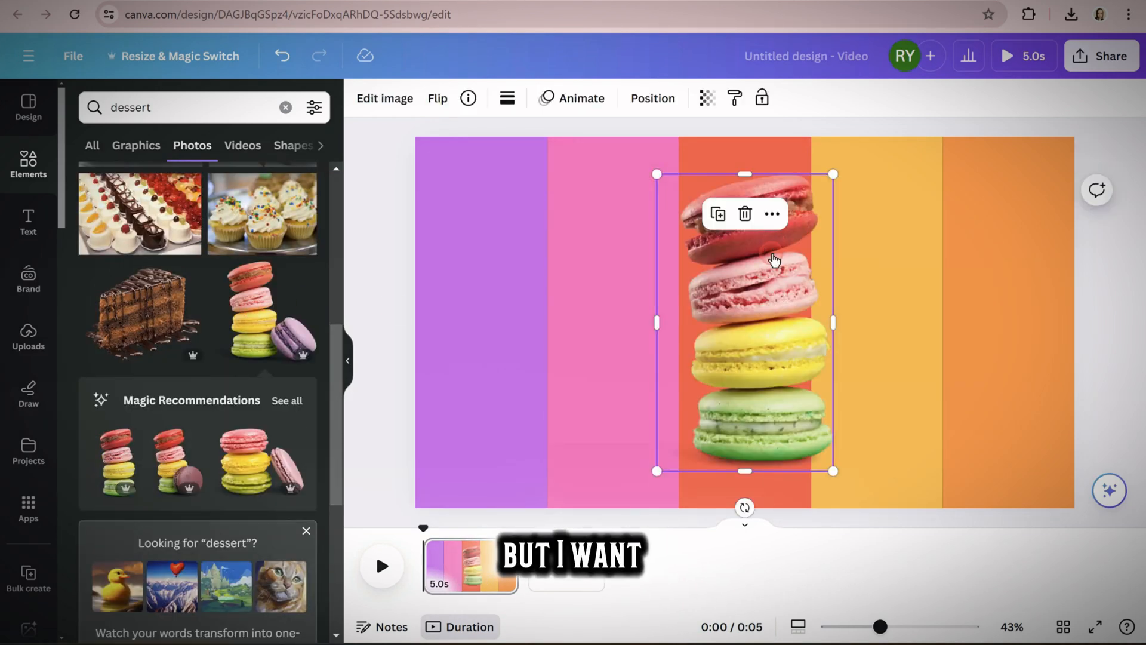
drag(731, 227, 740, 307)
Add the stacked cupcakes photo and fit it at the bottom of the pink stripe, matching the macarons' height
scroll(254, 463, down, 10)
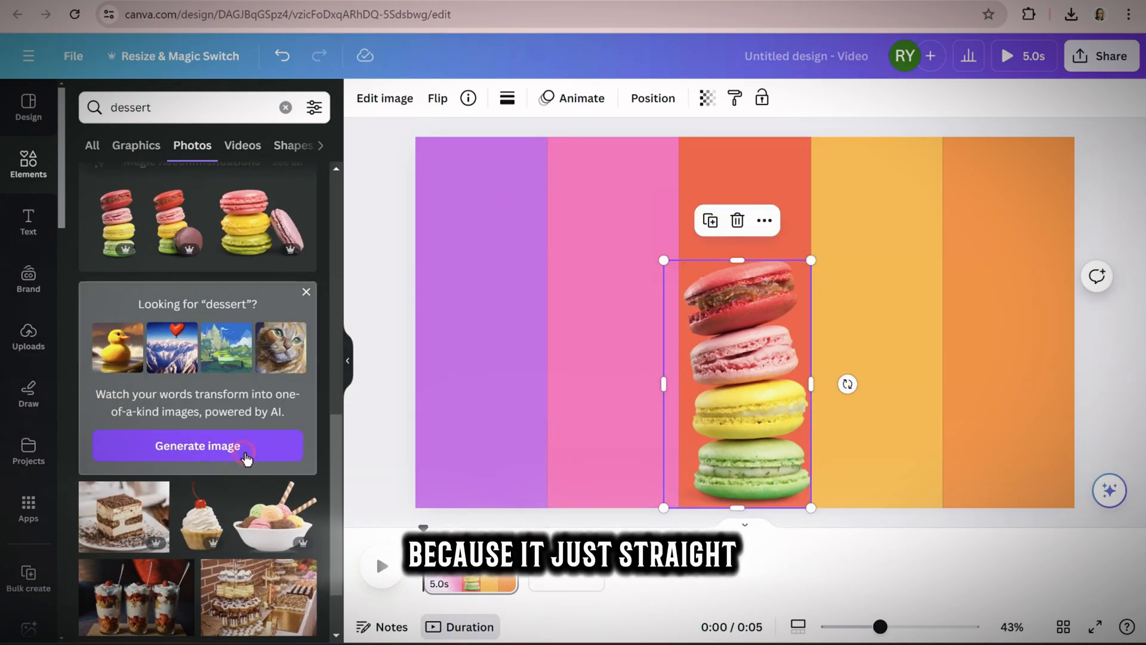
scroll(256, 467, down, 4)
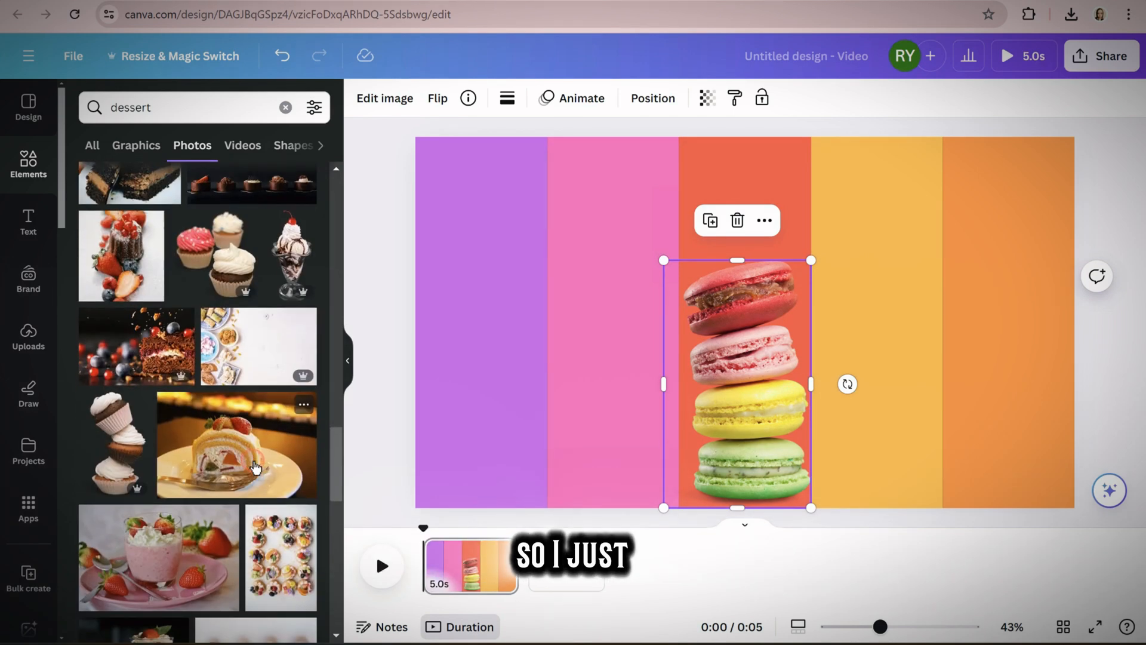
click(116, 366)
drag(764, 304, 638, 304)
drag(685, 251, 687, 261)
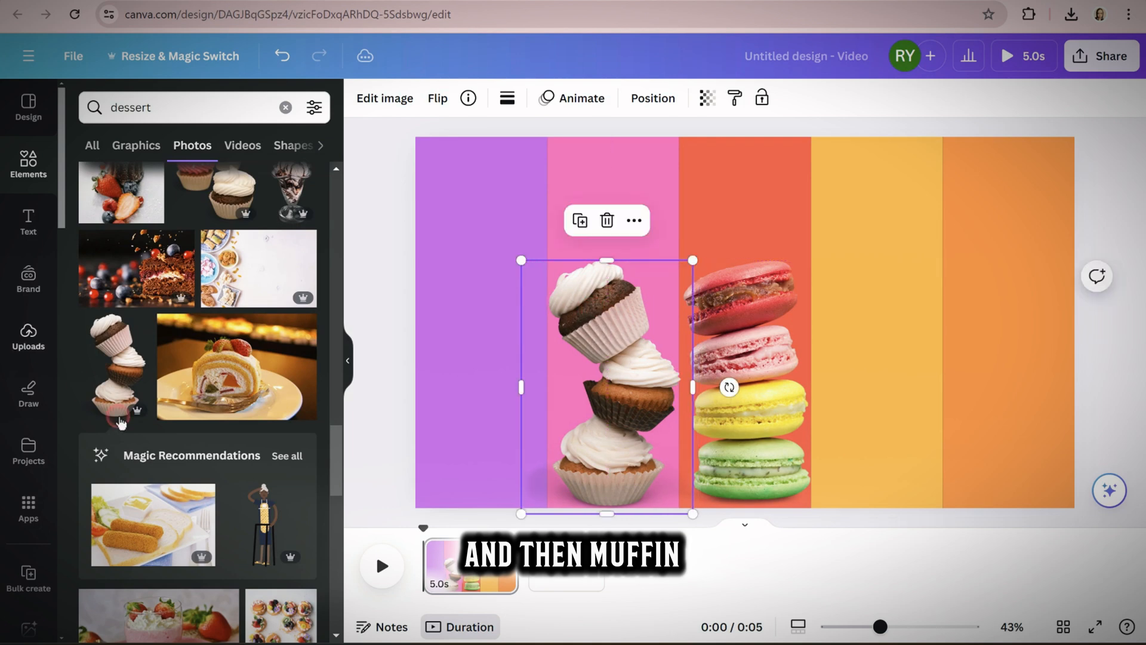
Add the photo of four fruit tarts on a white backdrop and remove its background
scroll(136, 449, down, 5)
scroll(136, 449, down, 3)
scroll(136, 449, up, 2)
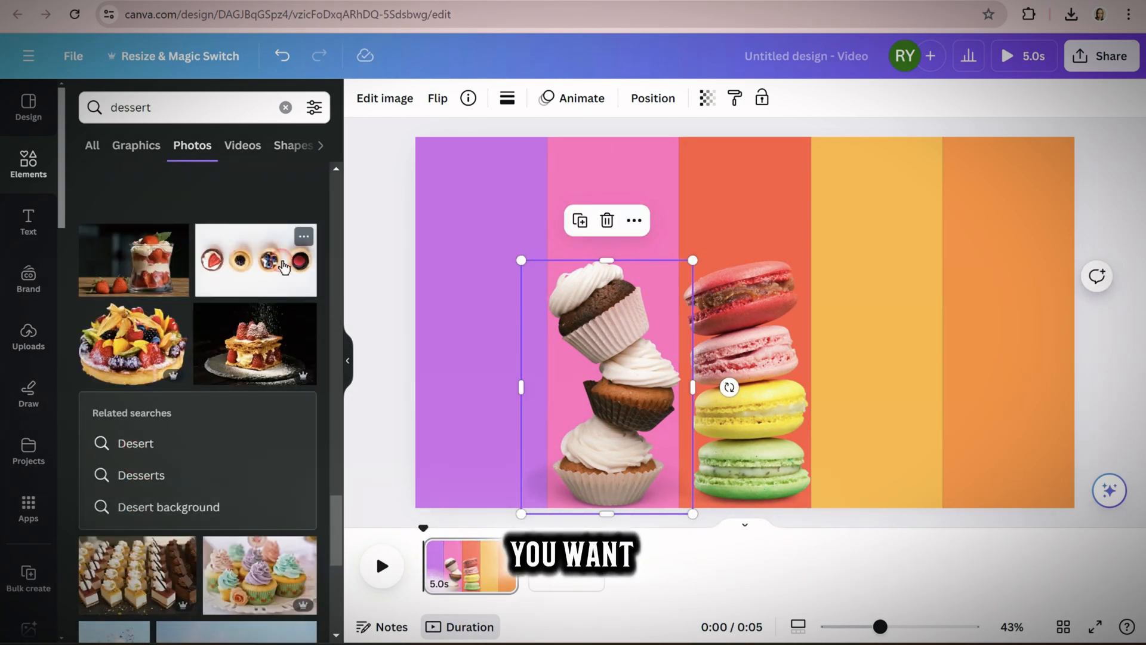
click(256, 259)
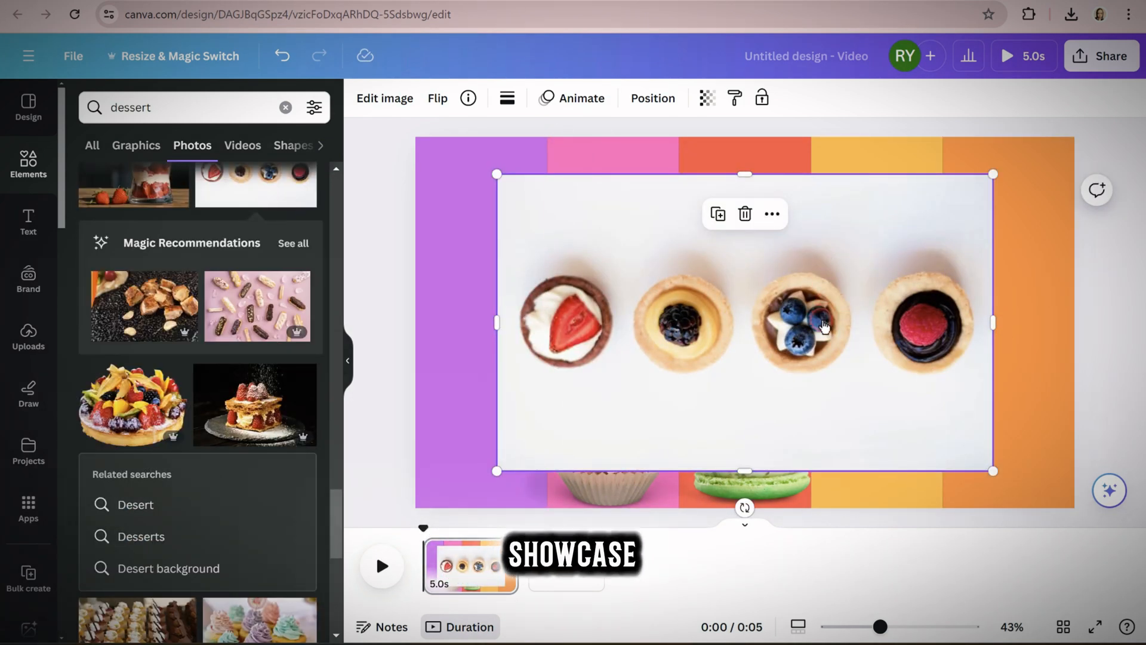
drag(634, 248, 609, 253)
drag(634, 345, 625, 340)
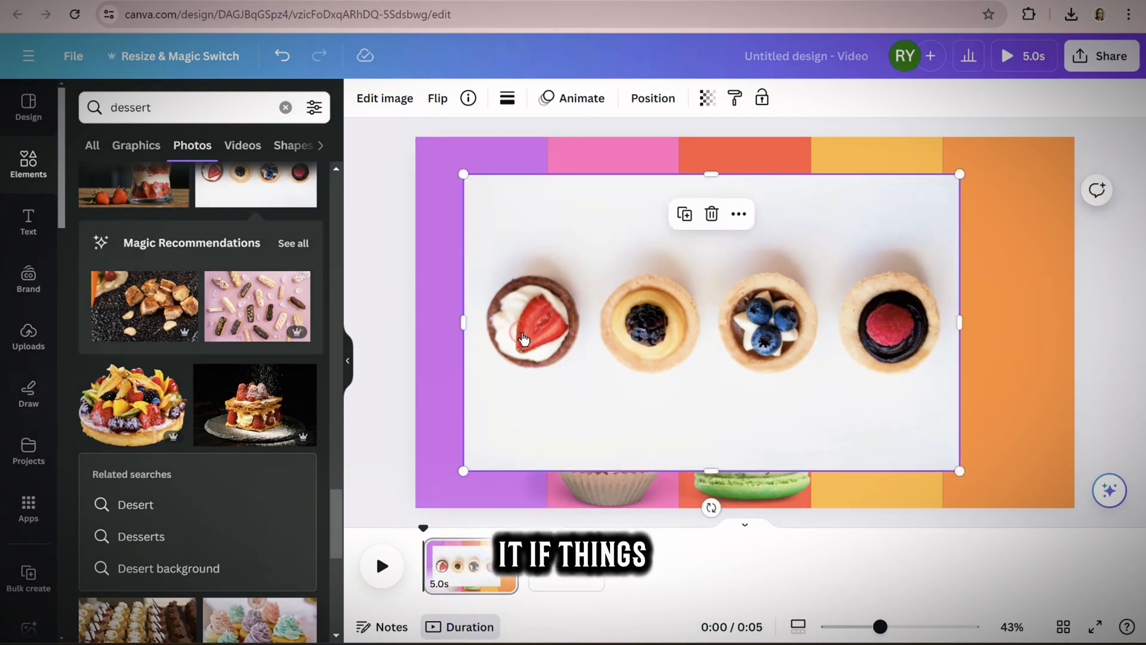
click(397, 102)
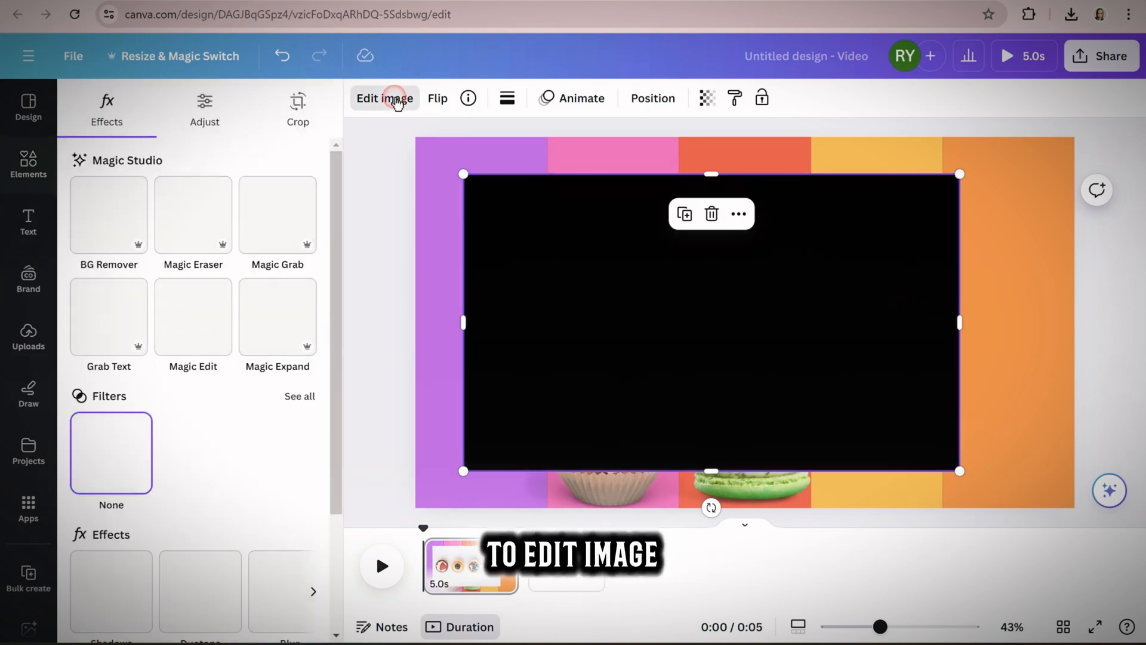
click(111, 207)
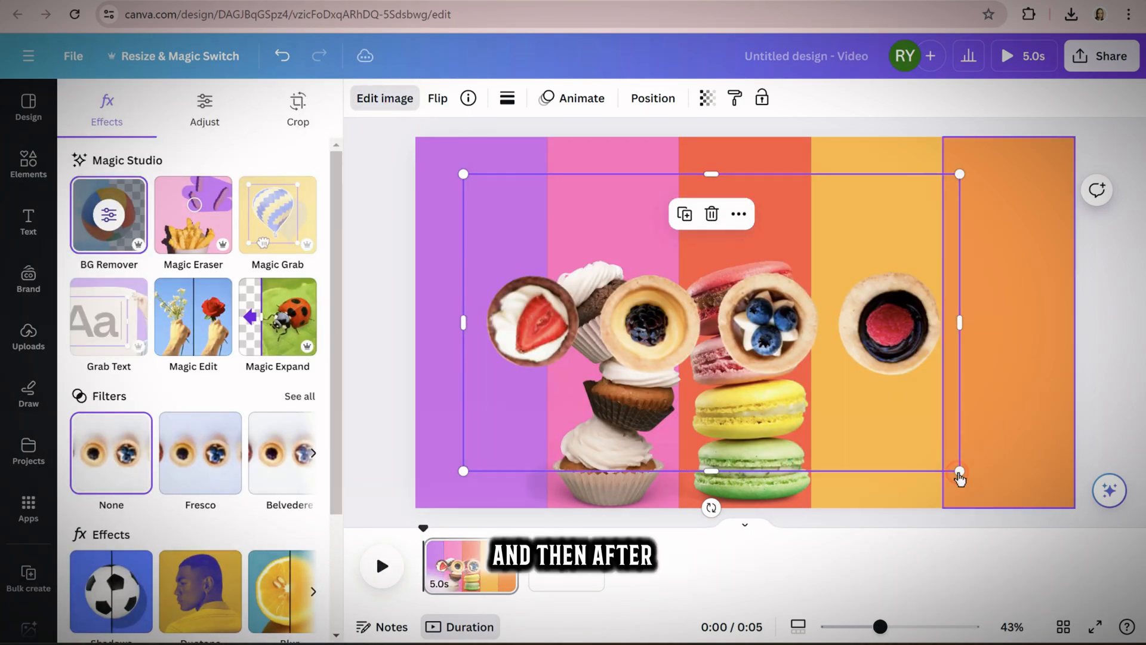
Turn the row of tarts vertical and scale it down to fit within the purple stripe
drag(715, 473, 661, 376)
drag(683, 262, 637, 304)
drag(670, 353, 478, 223)
drag(523, 175, 540, 153)
drag(445, 151, 435, 147)
drag(460, 275, 463, 278)
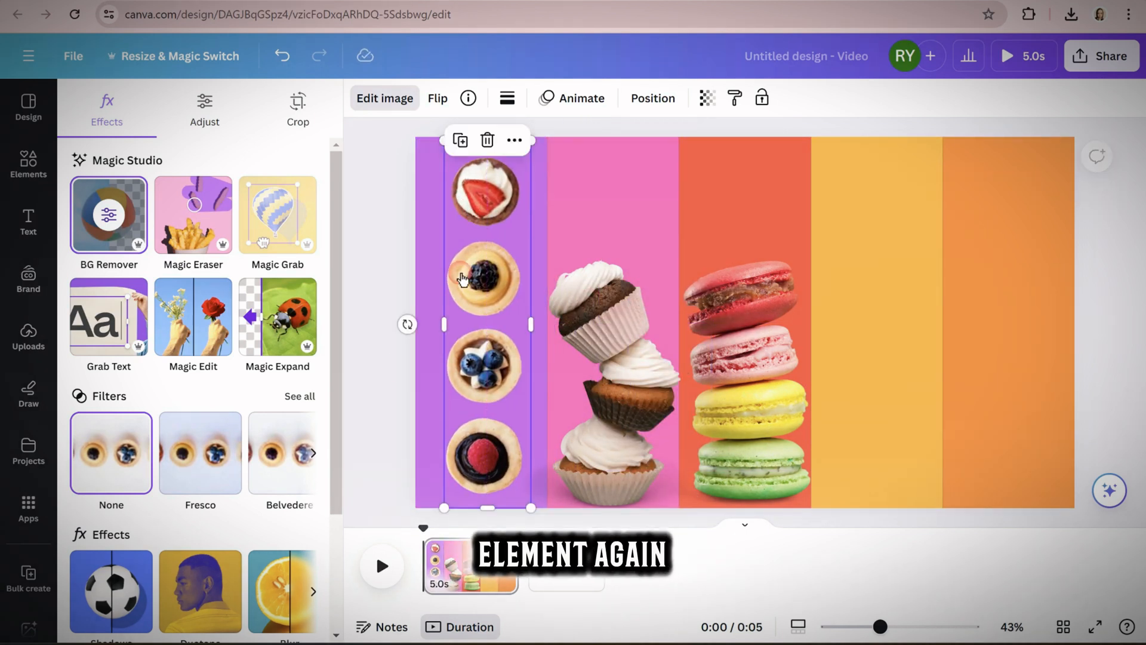
Add the photo of six glazed donuts on a dark backdrop from the dessert results and remove its background
click(28, 162)
scroll(261, 579, down, 10)
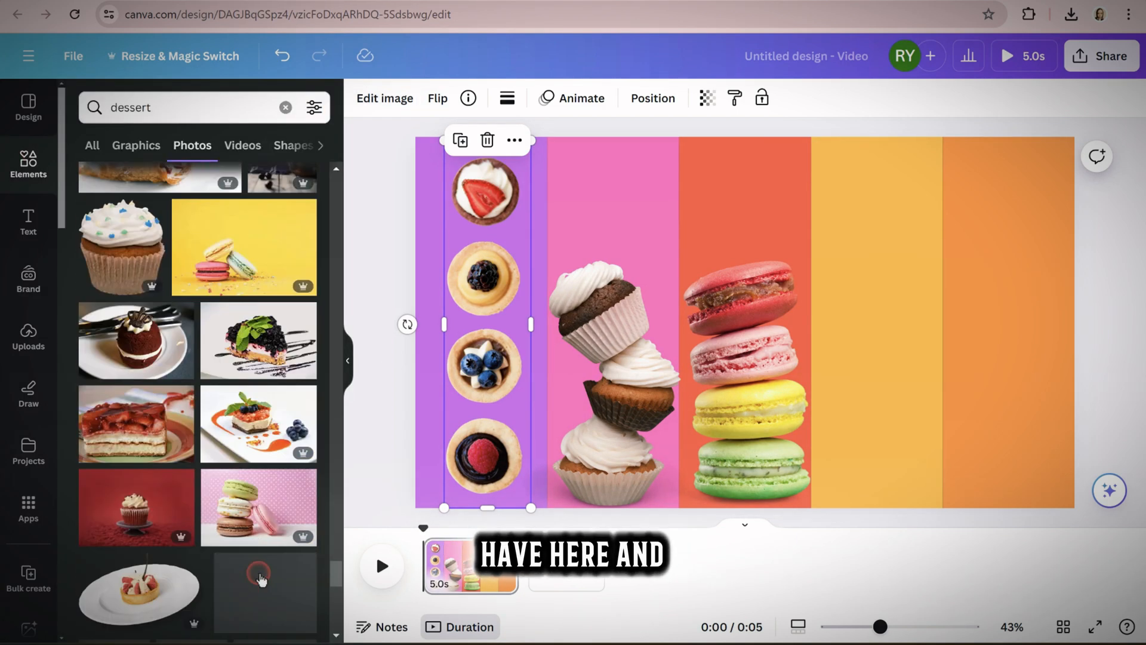
scroll(261, 579, down, 6)
click(116, 290)
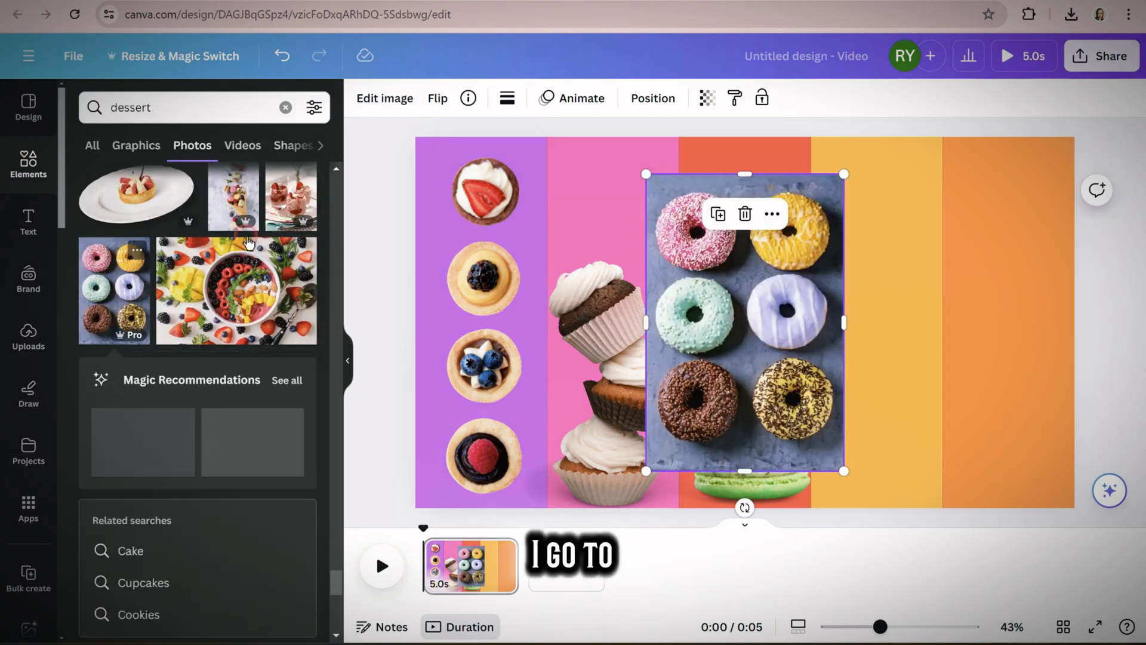
click(389, 99)
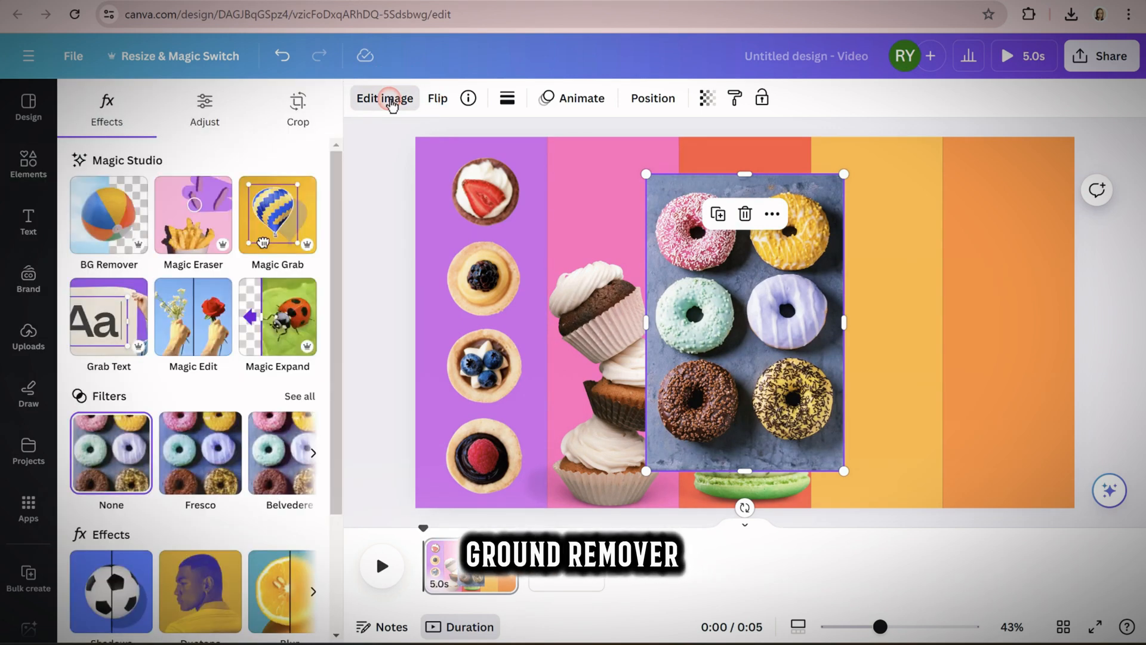
click(109, 215)
Crop the donut photo to its pink, mint and chocolate donuts and scale it to fill the yellow stripe
drag(843, 322, 880, 391)
drag(921, 236, 954, 135)
drag(902, 237, 872, 229)
Search the photos for "cookies", add the scattered chocolate chip cookies and fit them over the orange stripe
click(28, 164)
drag(158, 108, 95, 108)
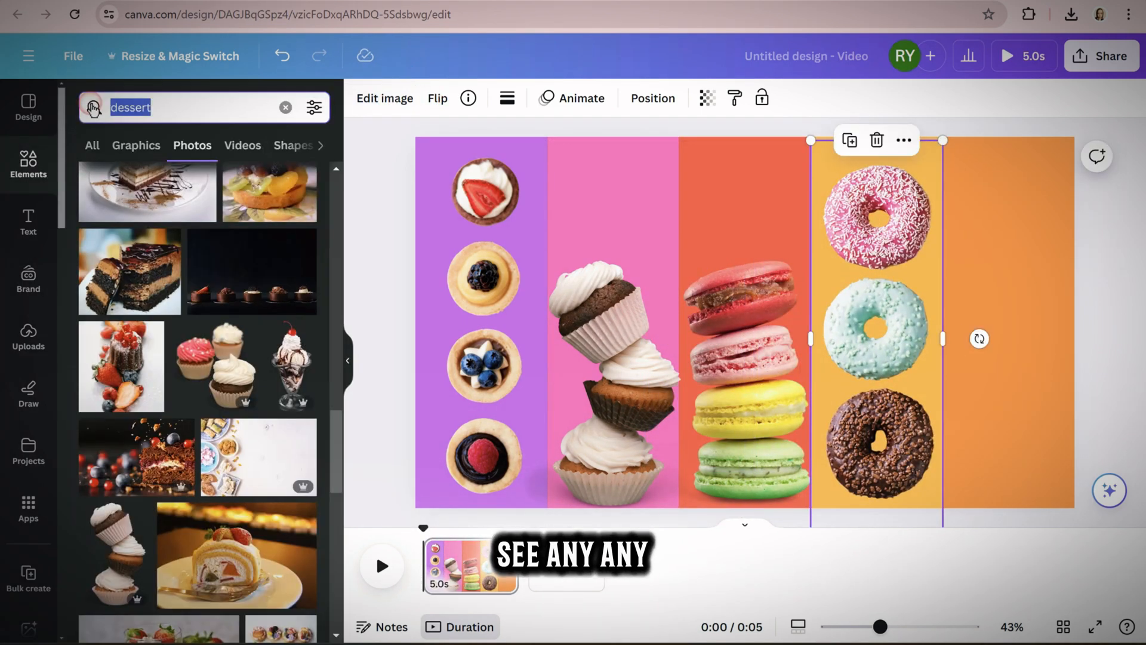
text(cookies)
key(Return)
scroll(284, 374, down, 15)
scroll(284, 372, down, 15)
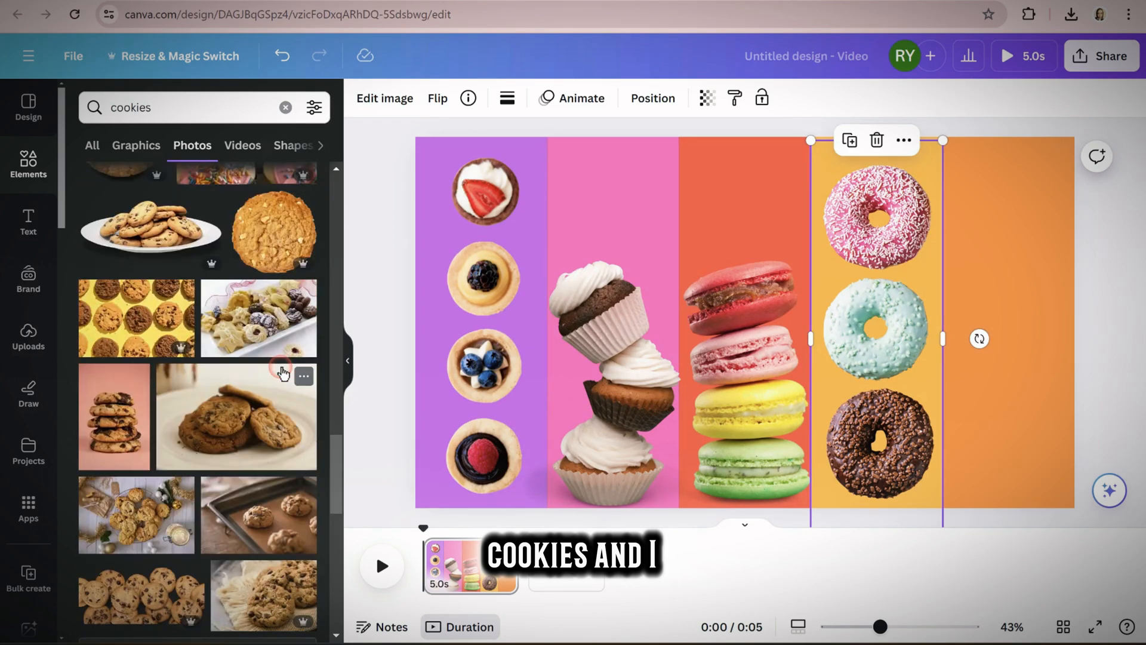
click(105, 206)
drag(754, 334, 1031, 347)
drag(960, 212, 945, 137)
Add a heading that reads "Sweet Dessert"
click(28, 221)
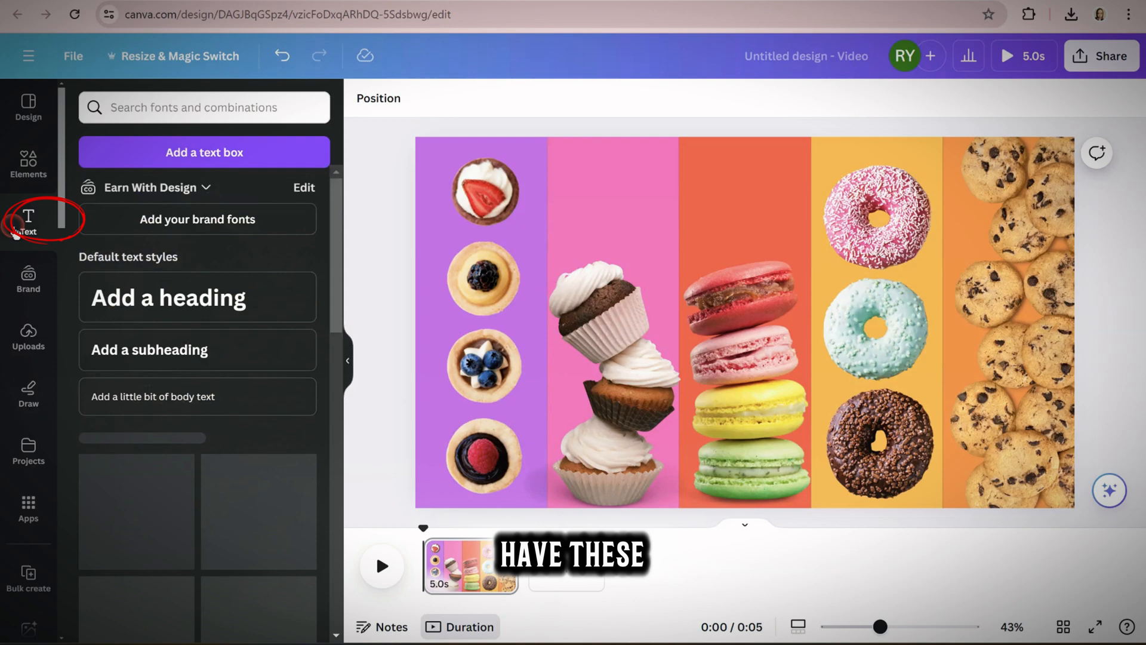
click(151, 301)
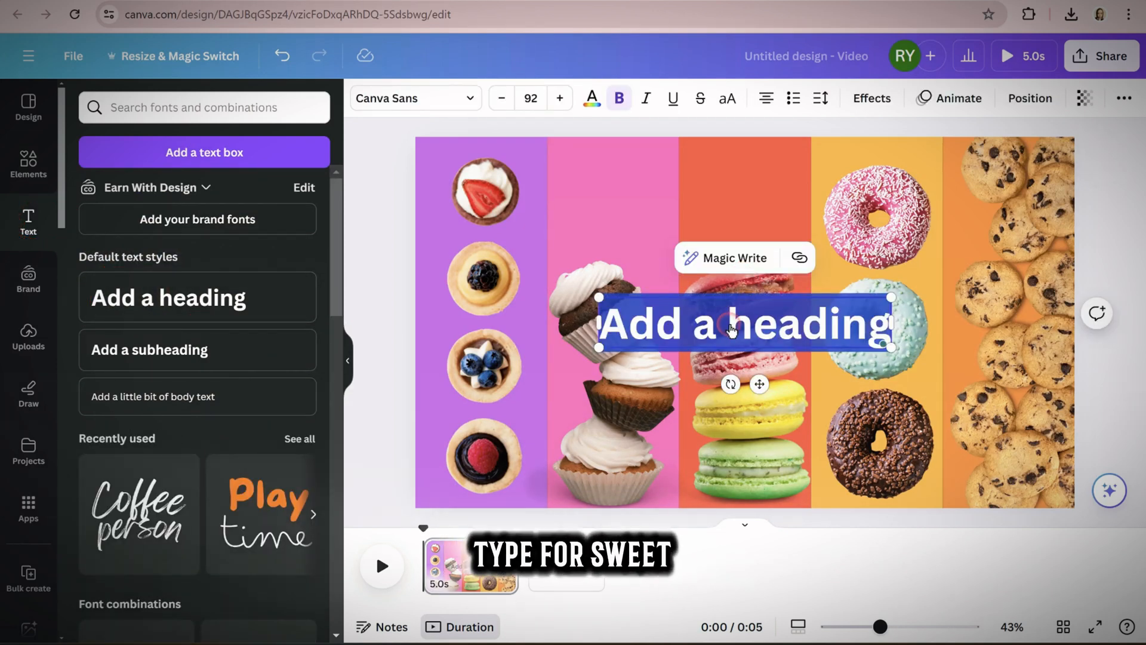
text(Sweet De)
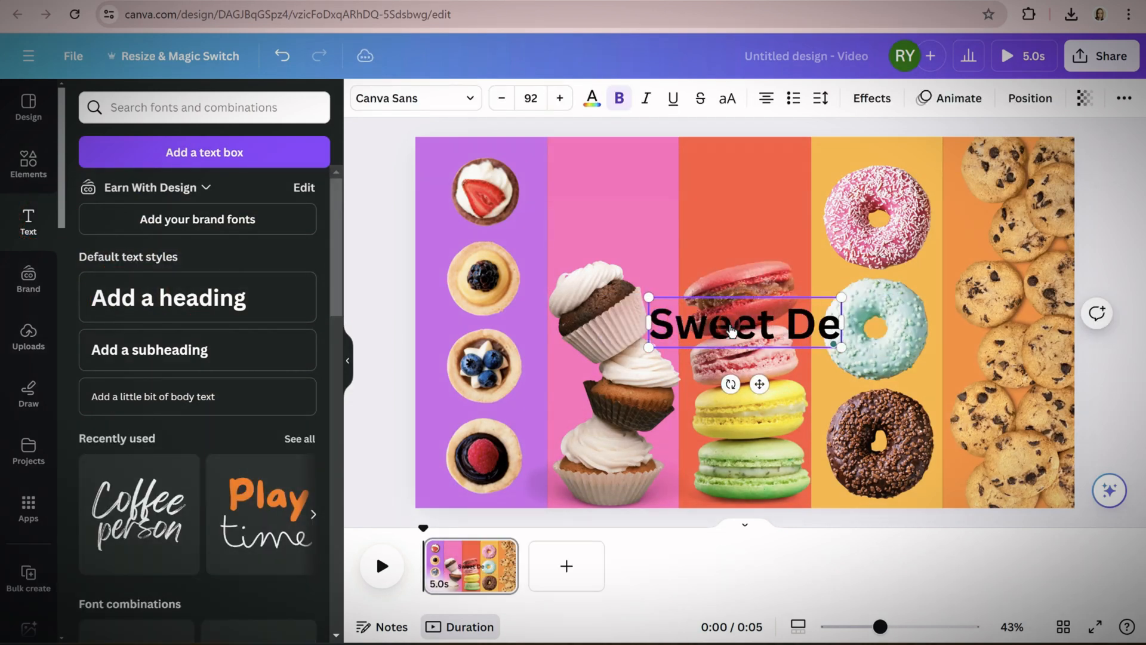
text(ssert)
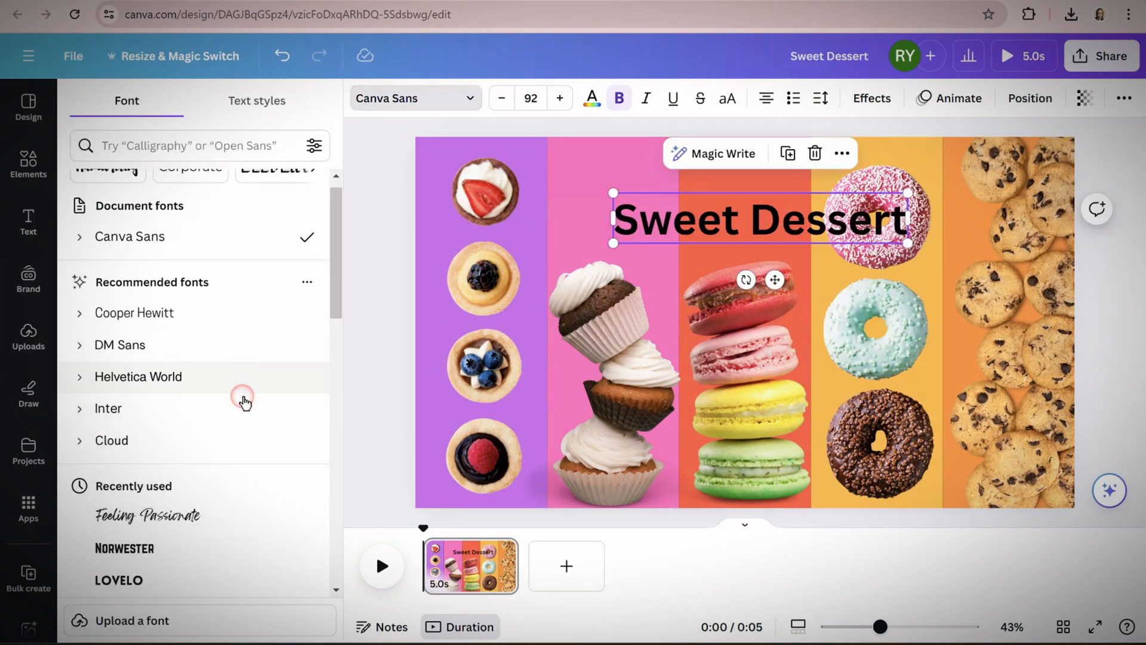
Set the title in the Feeling Passionate font and enlarge it to size 151 across the upper part of the page
scroll(237, 412, down, 2)
click(232, 384)
drag(627, 195, 509, 172)
drag(896, 244, 952, 255)
mouse_move(804, 220)
mouse_down()
mouse_move(842, 224)
mouse_move(816, 226)
mouse_up()
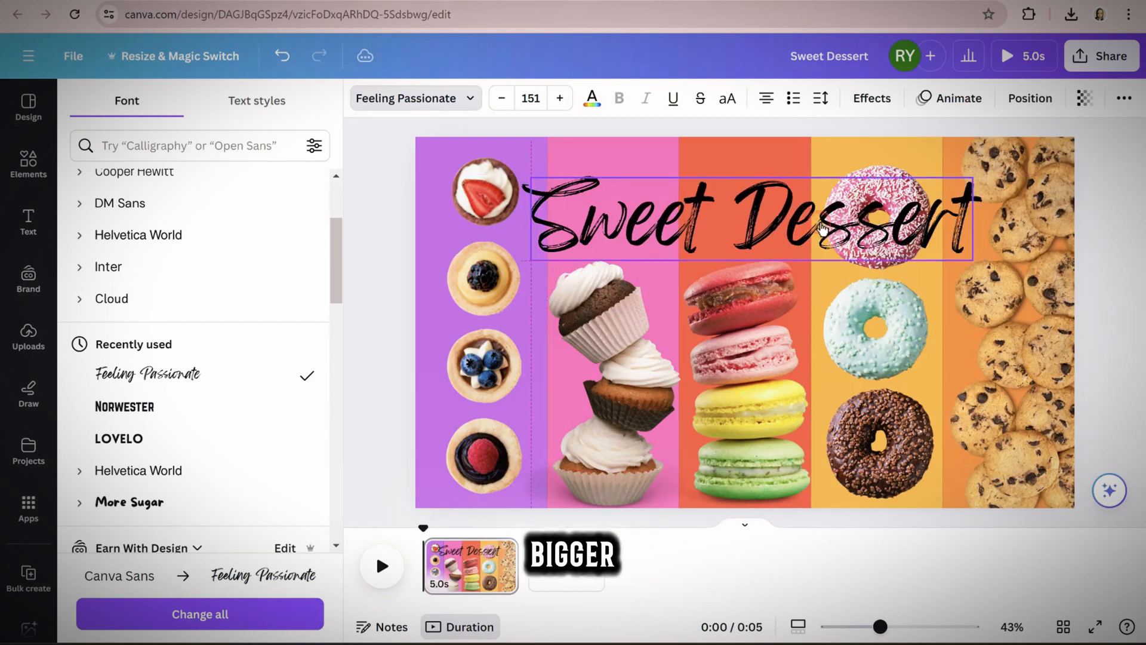
Colour the title white (#ffffff) and bend it with the Curve shape effect
click(591, 99)
click(130, 240)
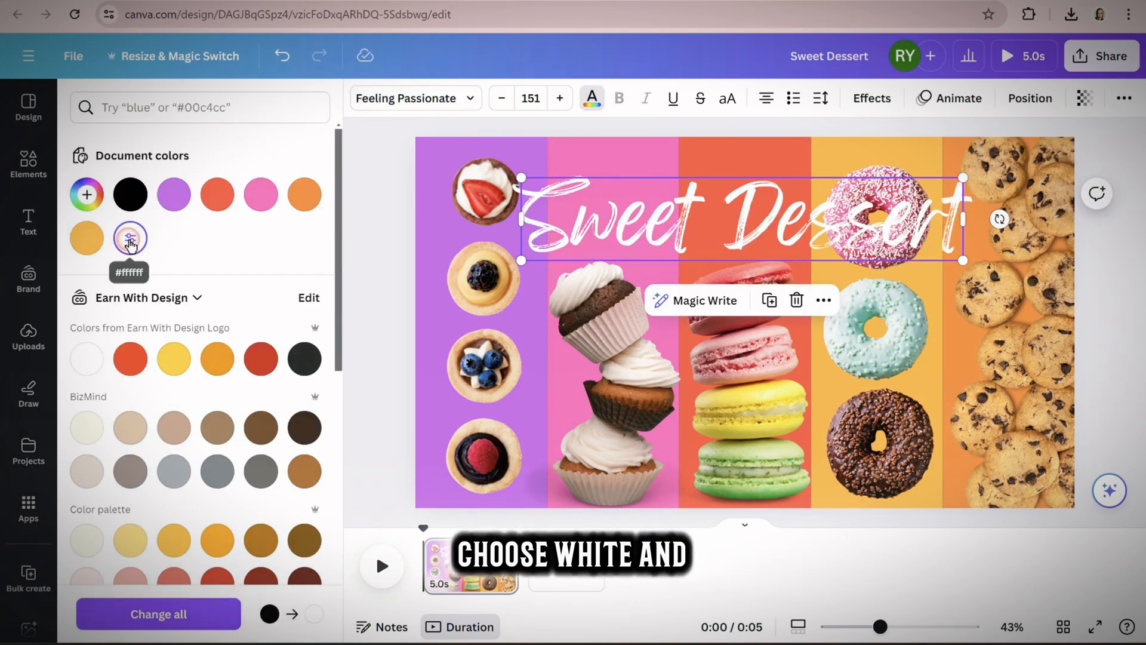
click(871, 98)
scroll(115, 478, down, 2)
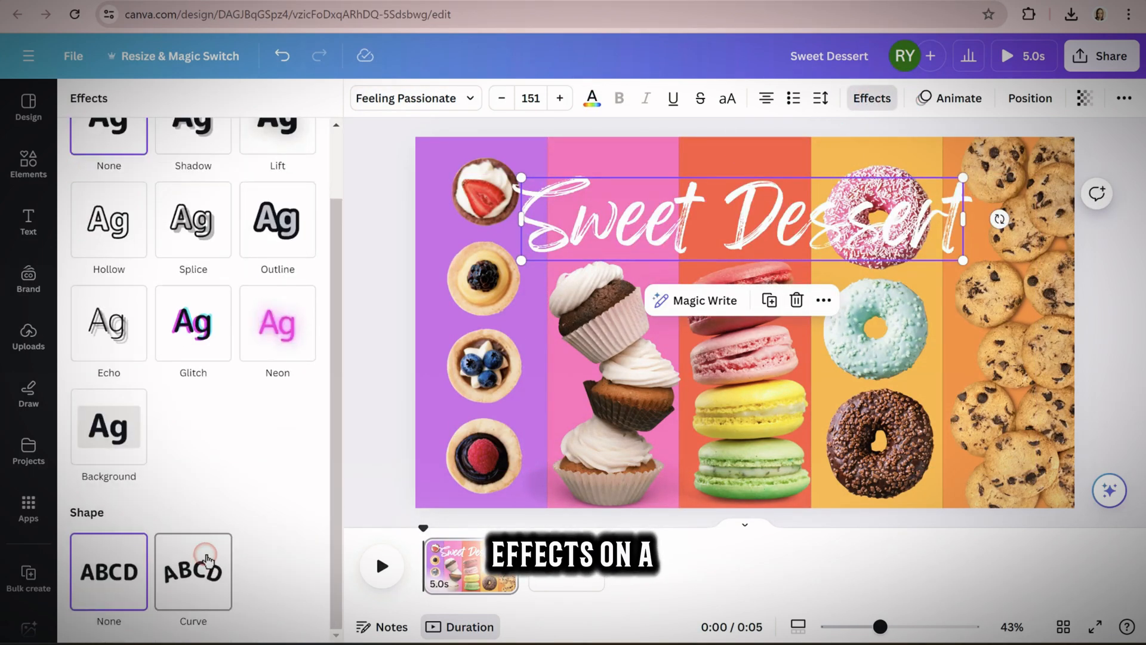
click(202, 554)
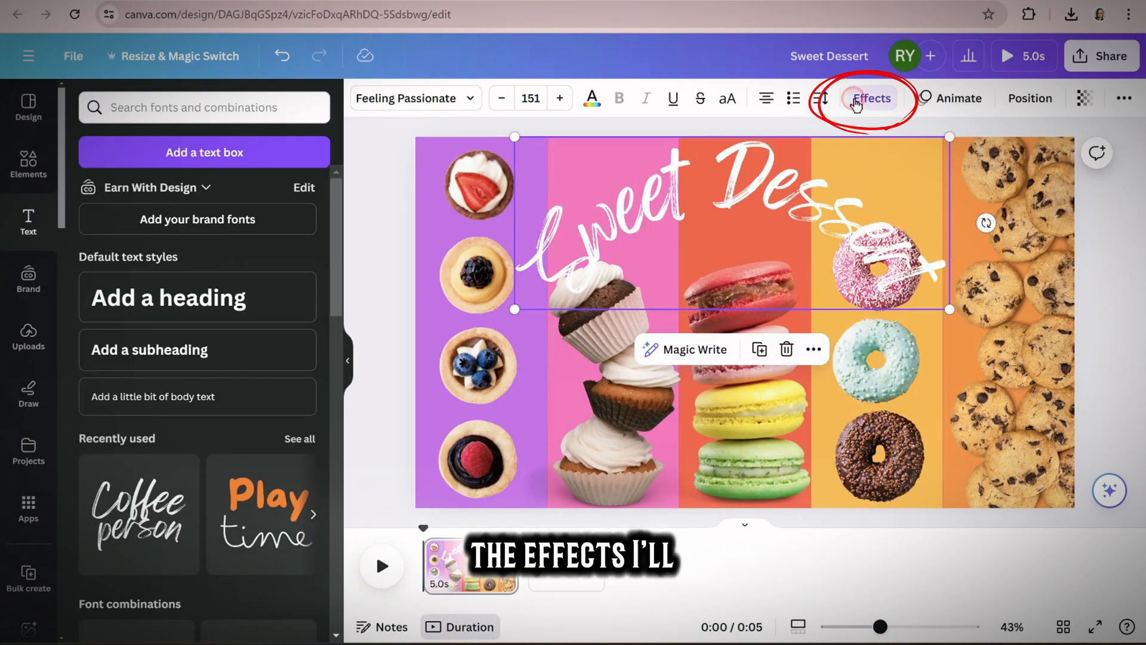
Apply a black Shadow effect to the title and flatten its curve slightly
click(871, 98)
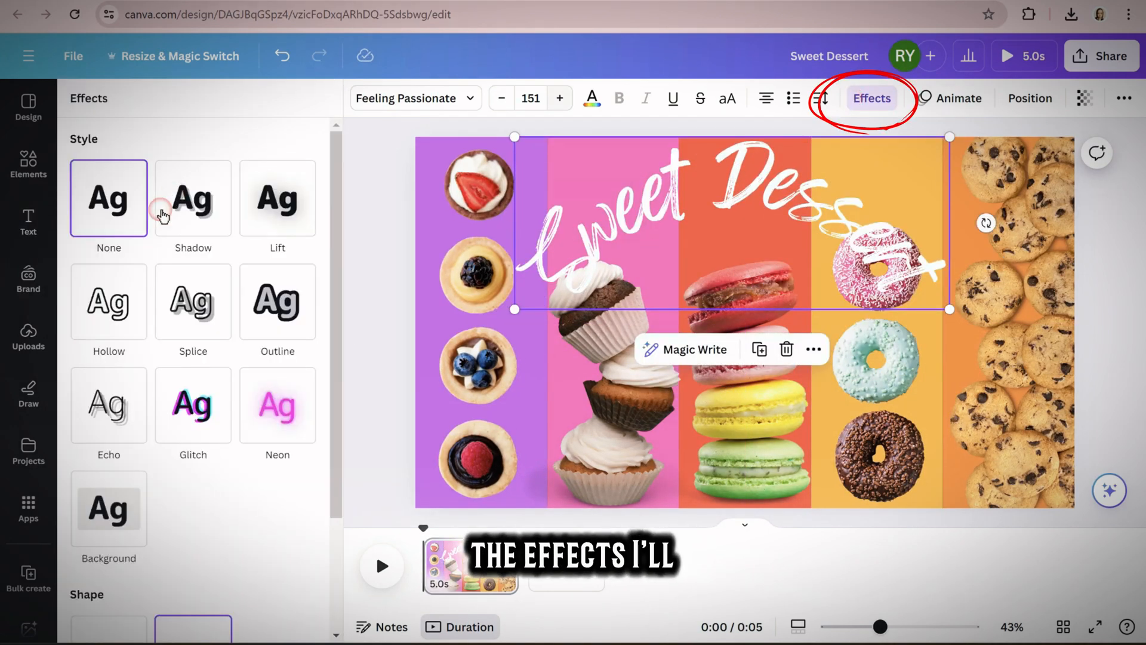
click(192, 218)
click(303, 506)
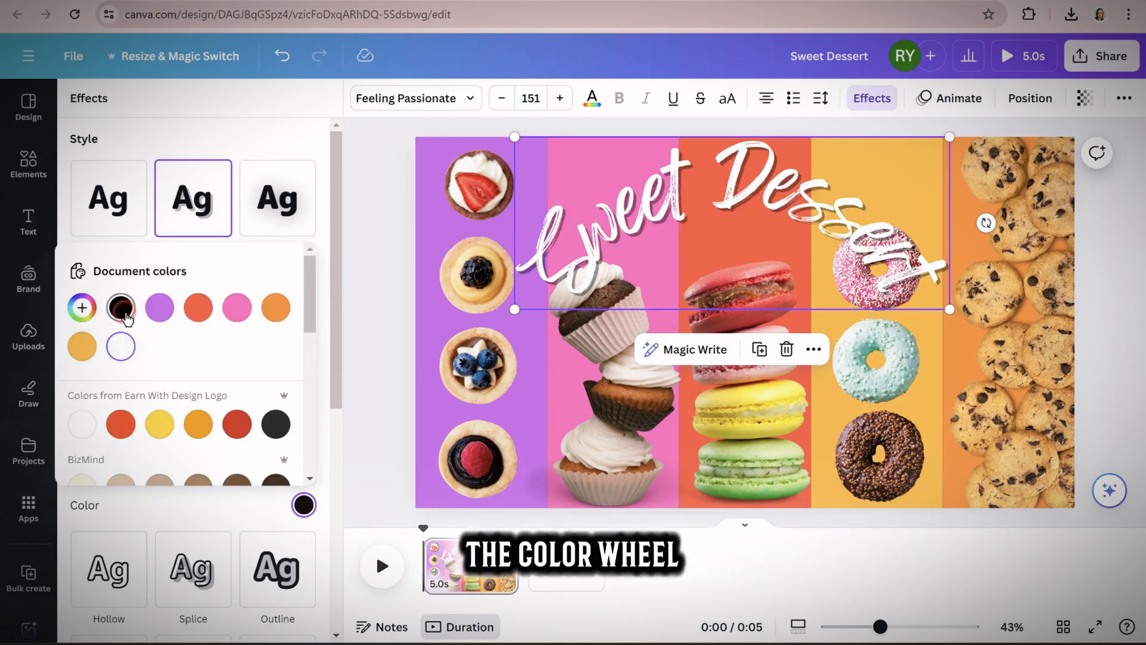
click(382, 308)
scroll(276, 430, down, 8)
drag(250, 607, 222, 610)
click(383, 307)
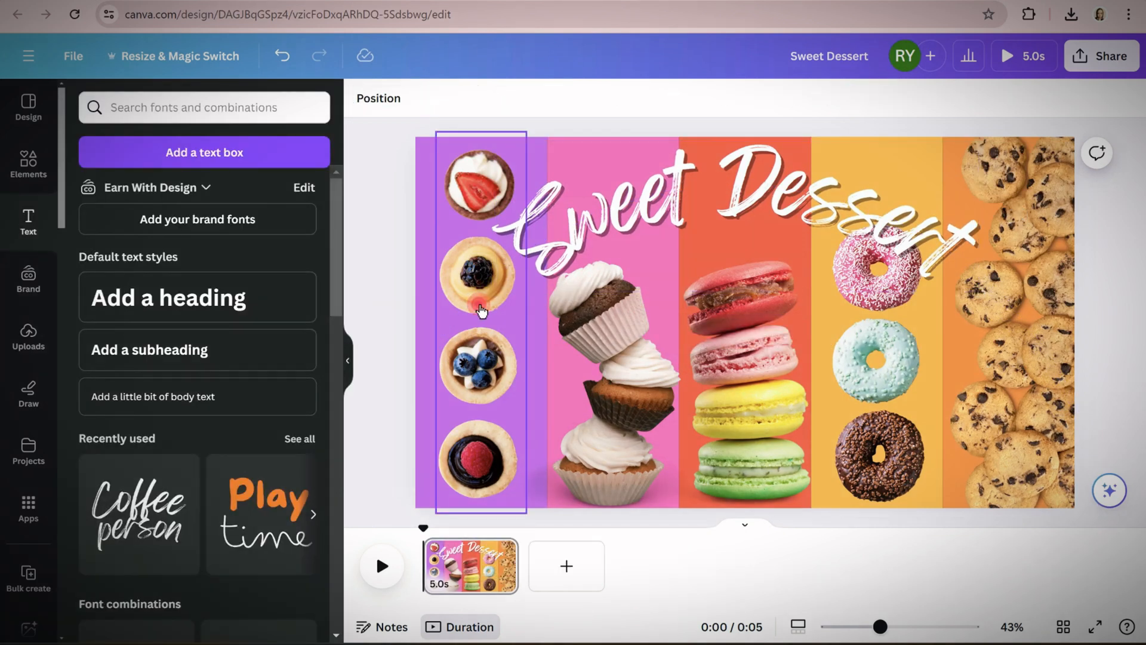
Give the tart photo in the purple stripe a Drop shadow
click(384, 98)
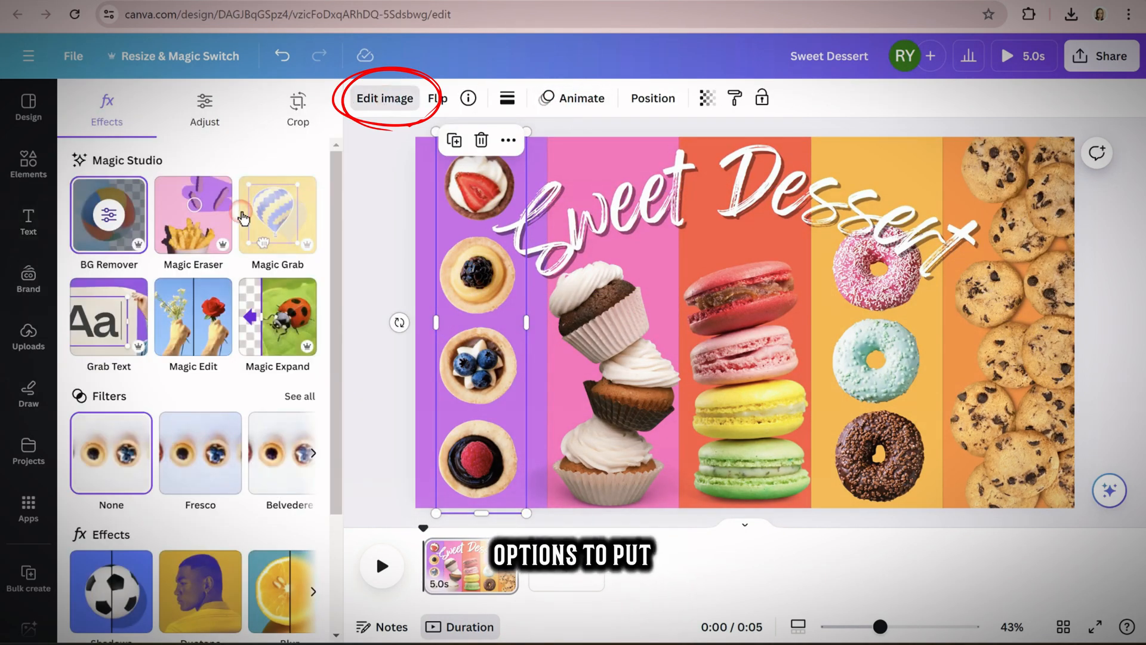
scroll(242, 384, down, 4)
click(107, 483)
click(123, 489)
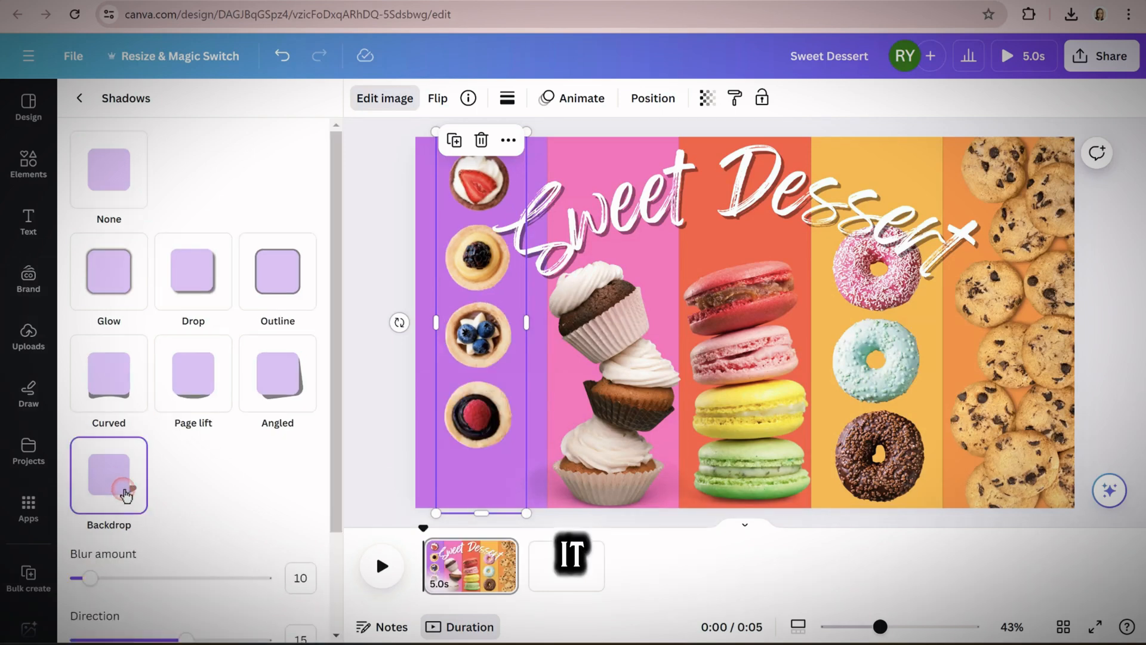
click(186, 298)
Apply the same Drop shadow to the cupcake, macaron, donut and cookie photos
click(647, 357)
click(200, 287)
click(744, 356)
click(199, 288)
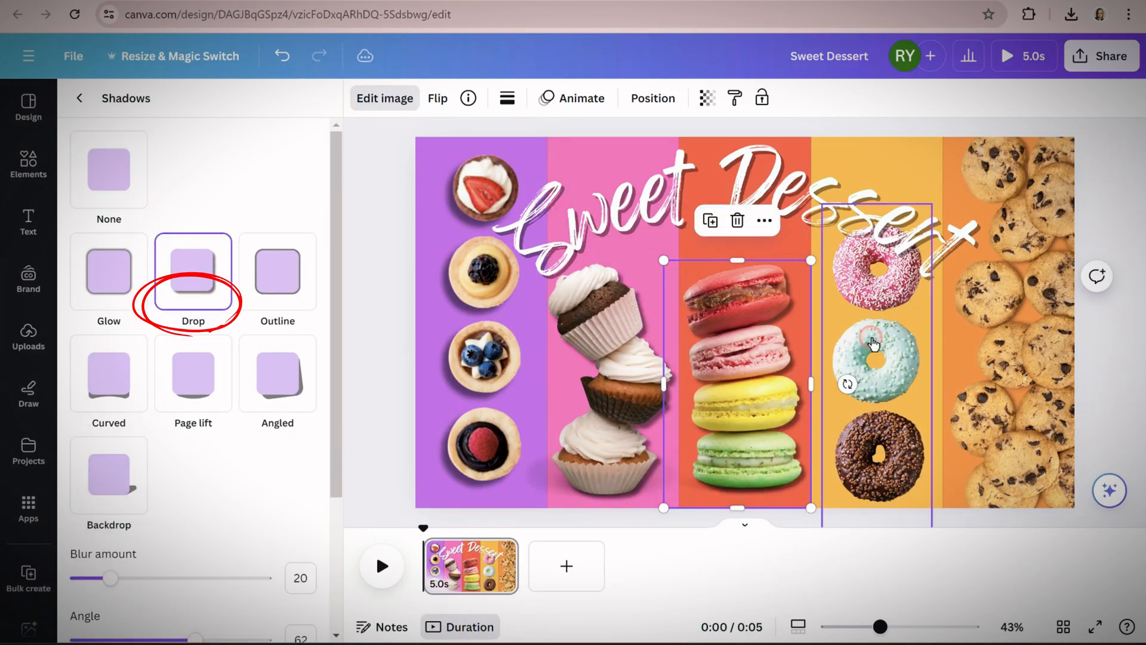
click(875, 334)
click(198, 289)
click(986, 315)
click(215, 296)
Reposition and enlarge the cookie photo so it covers the full height of the orange stripe
click(925, 373)
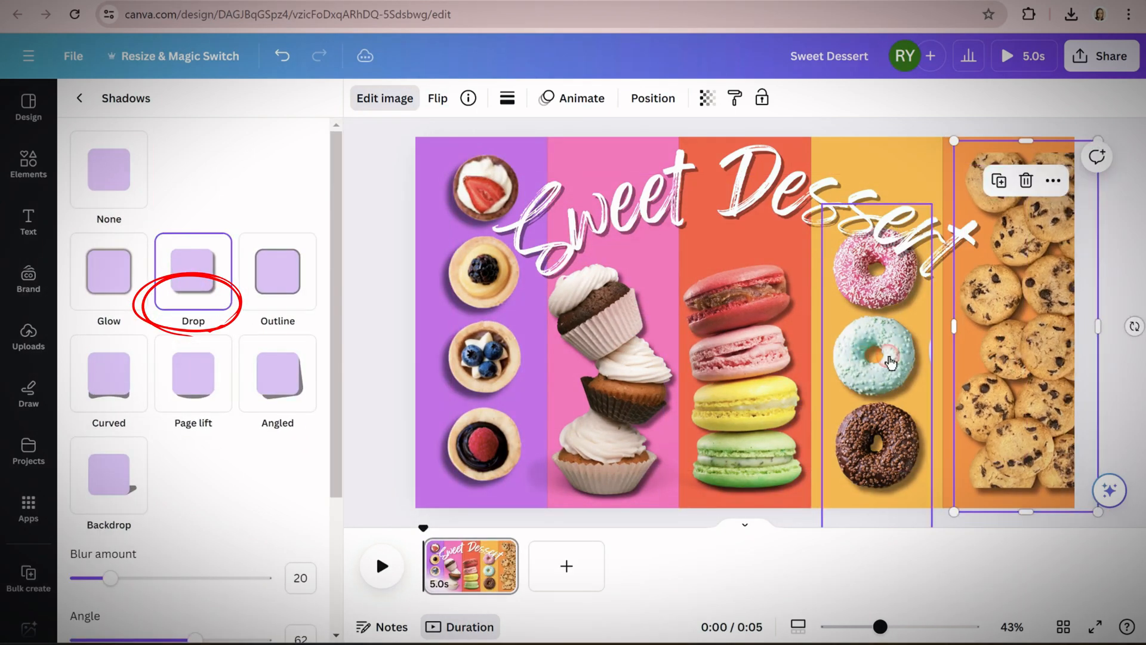
click(962, 412)
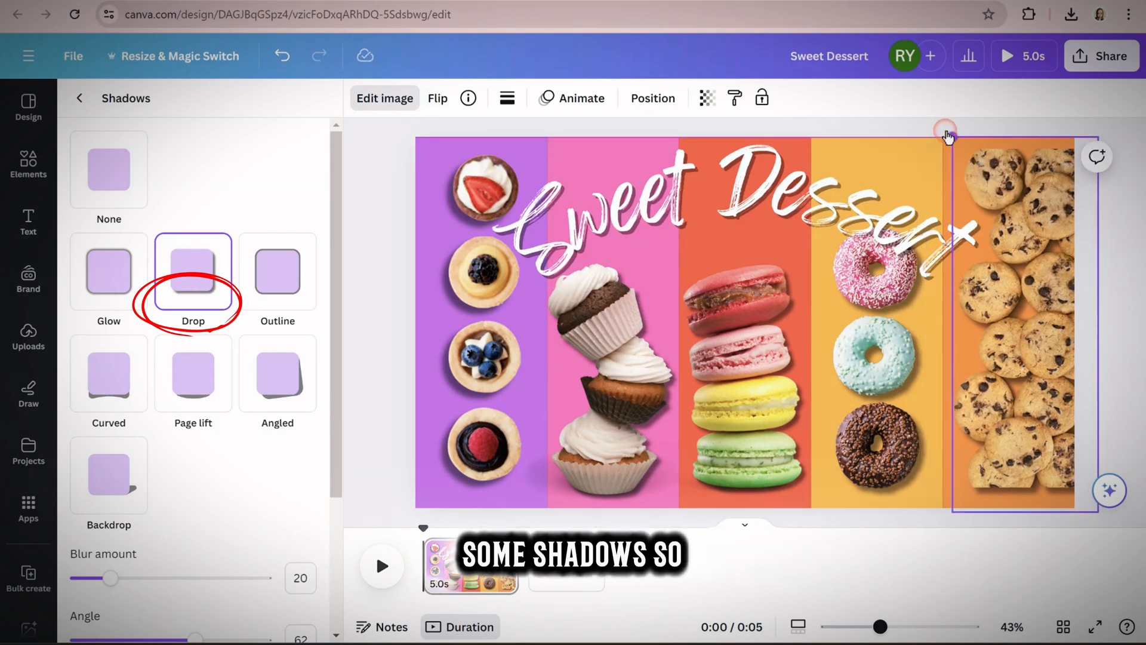
drag(1019, 445, 1028, 467)
drag(954, 141, 948, 124)
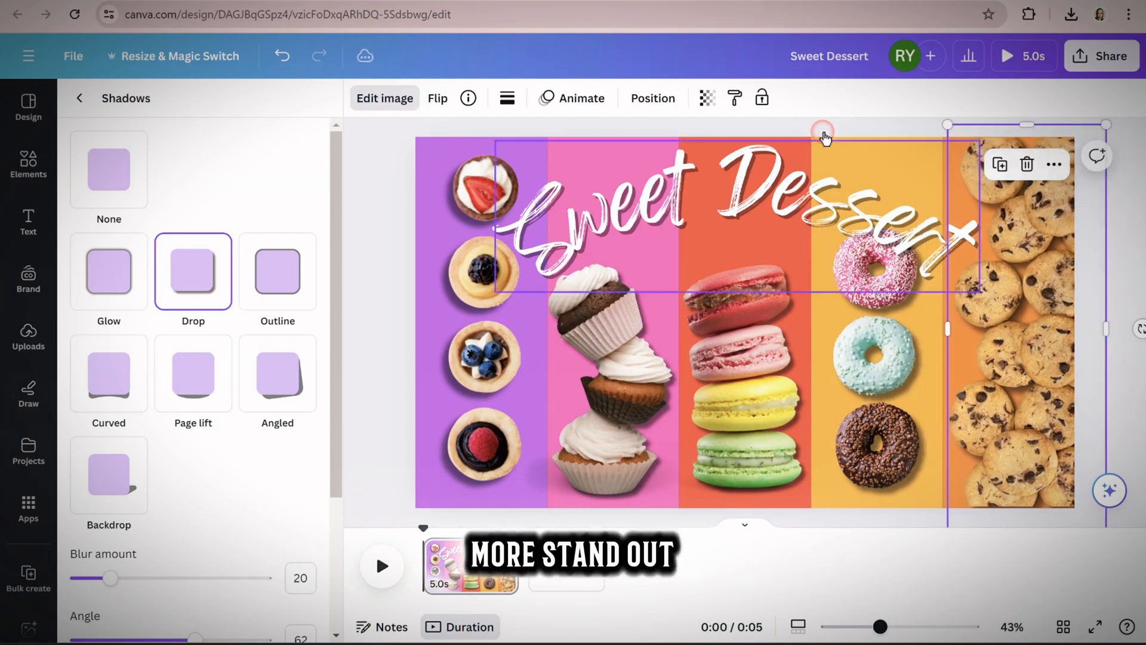
click(1098, 246)
click(1105, 366)
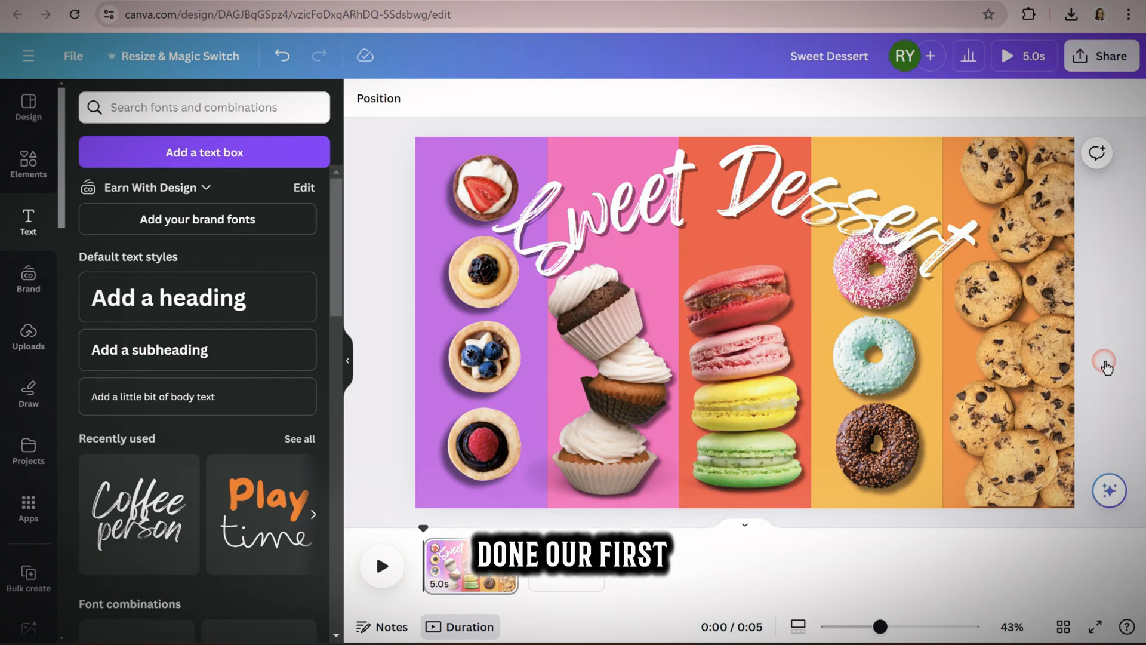
Animate the "Sweet Dessert" title with the Bounce writing animation
click(795, 201)
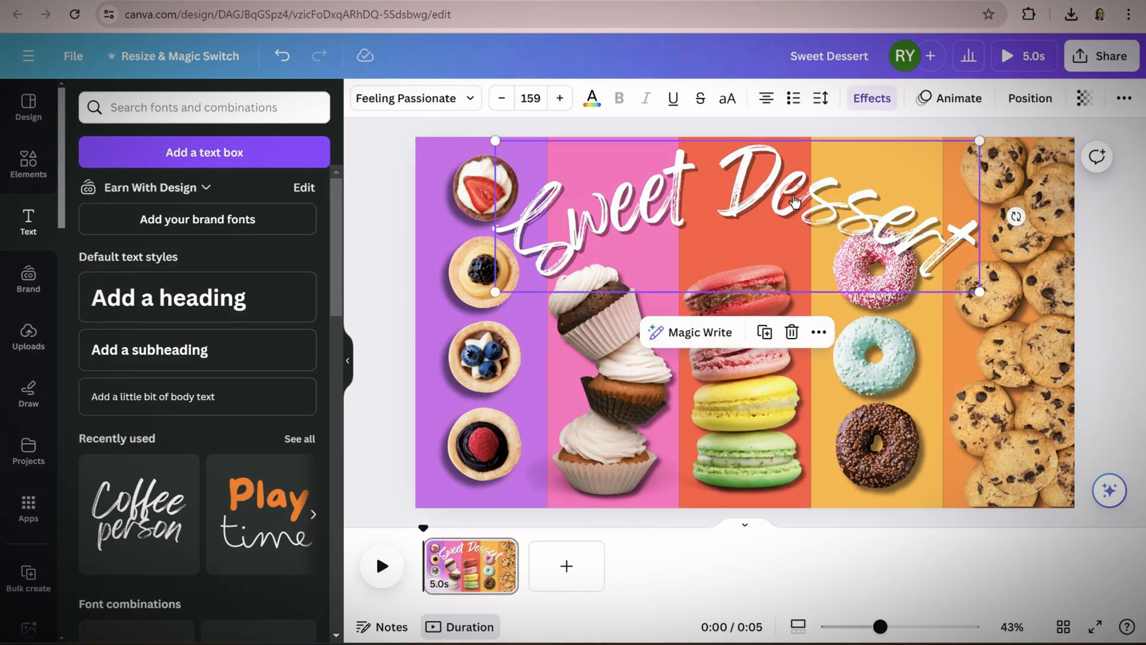
click(962, 102)
scroll(254, 441, down, 7)
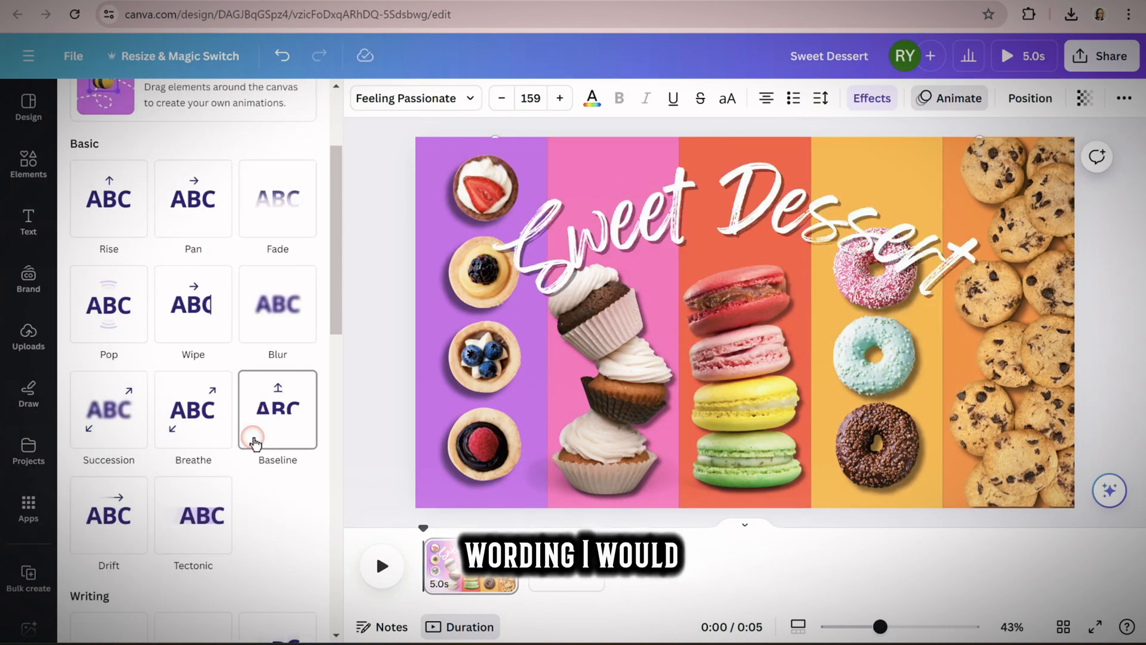
scroll(255, 442, down, 3)
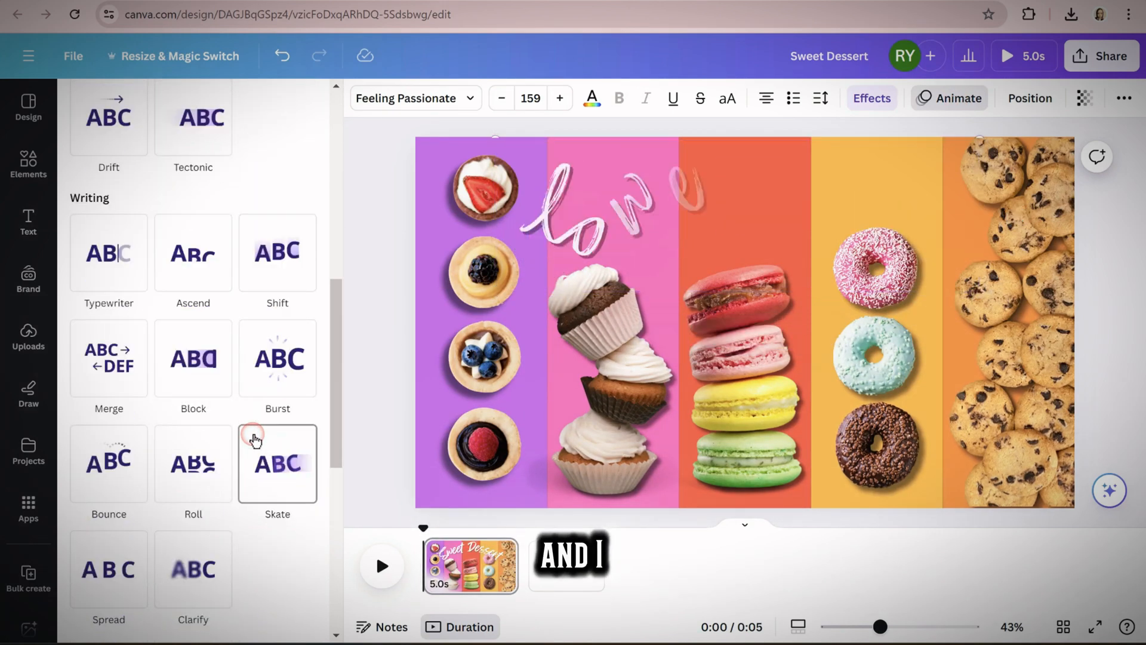
click(117, 475)
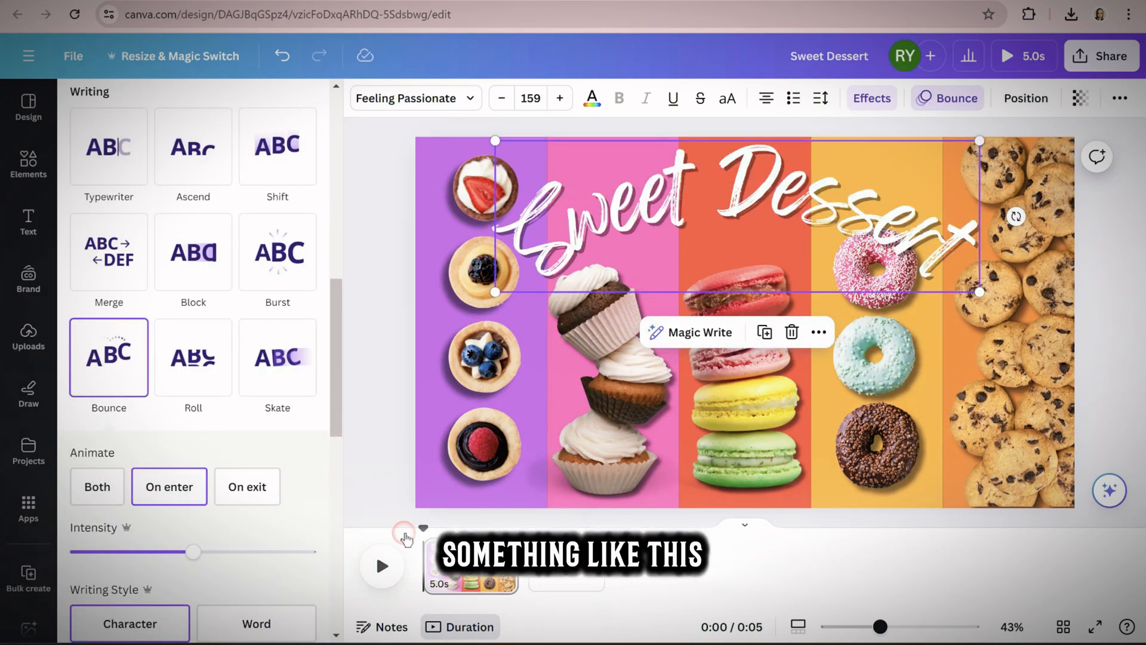
Apply the Scrapbook animation to all five dessert photos together and preview the page
click(438, 201)
shift+click(785, 425)
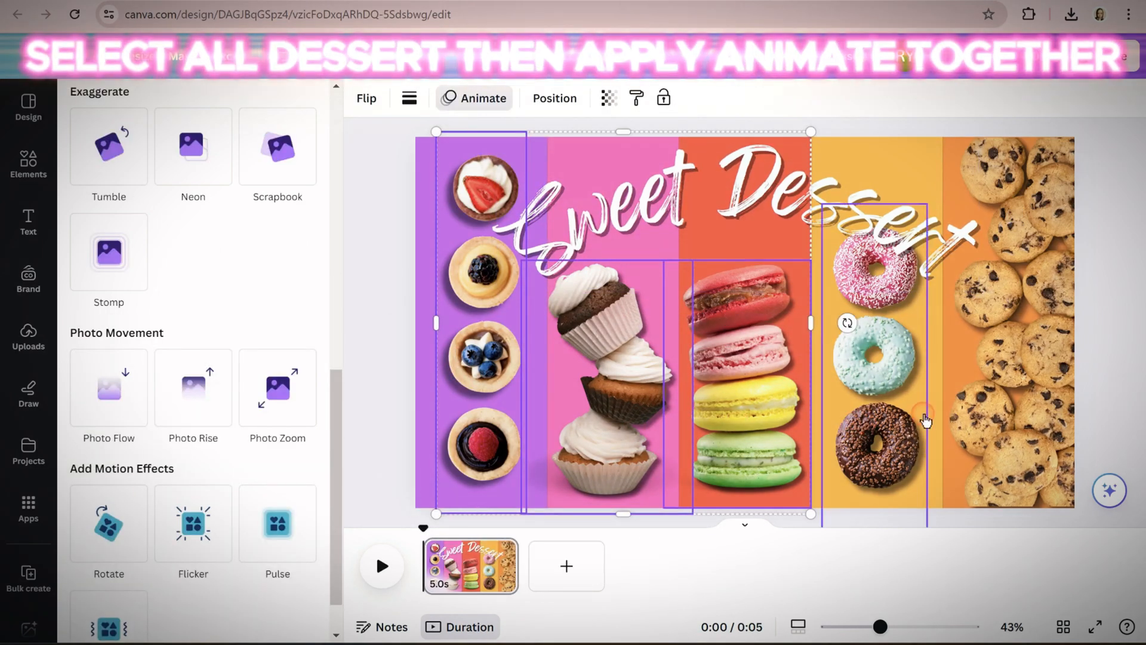
shift+click(920, 422)
shift+click(1015, 410)
click(278, 530)
click(274, 394)
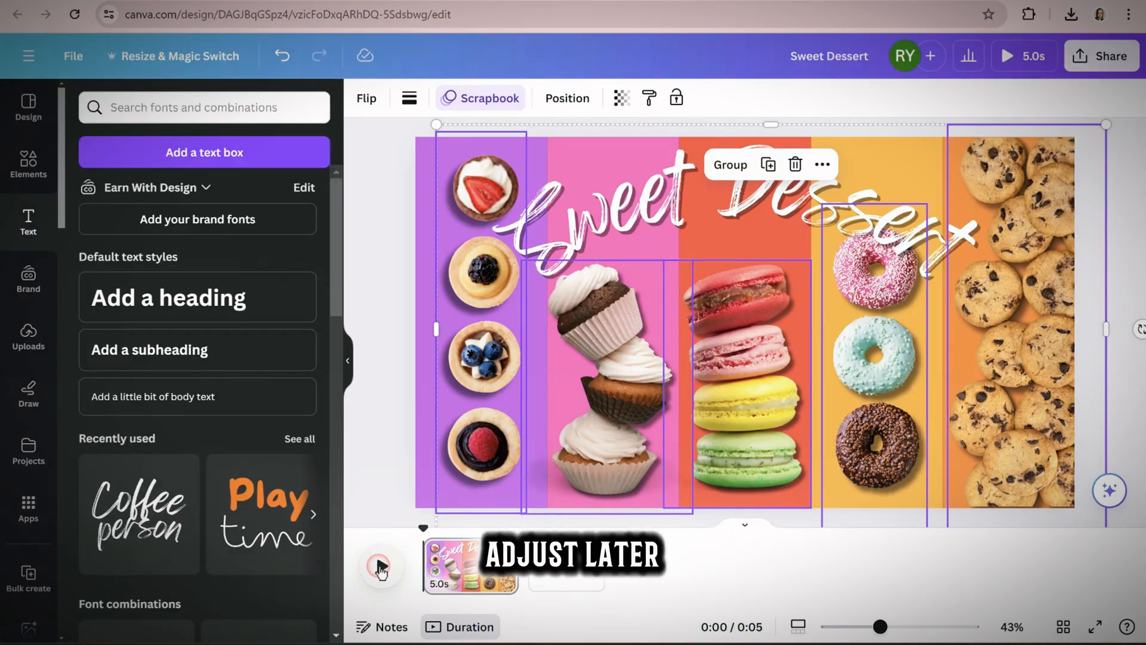
click(380, 567)
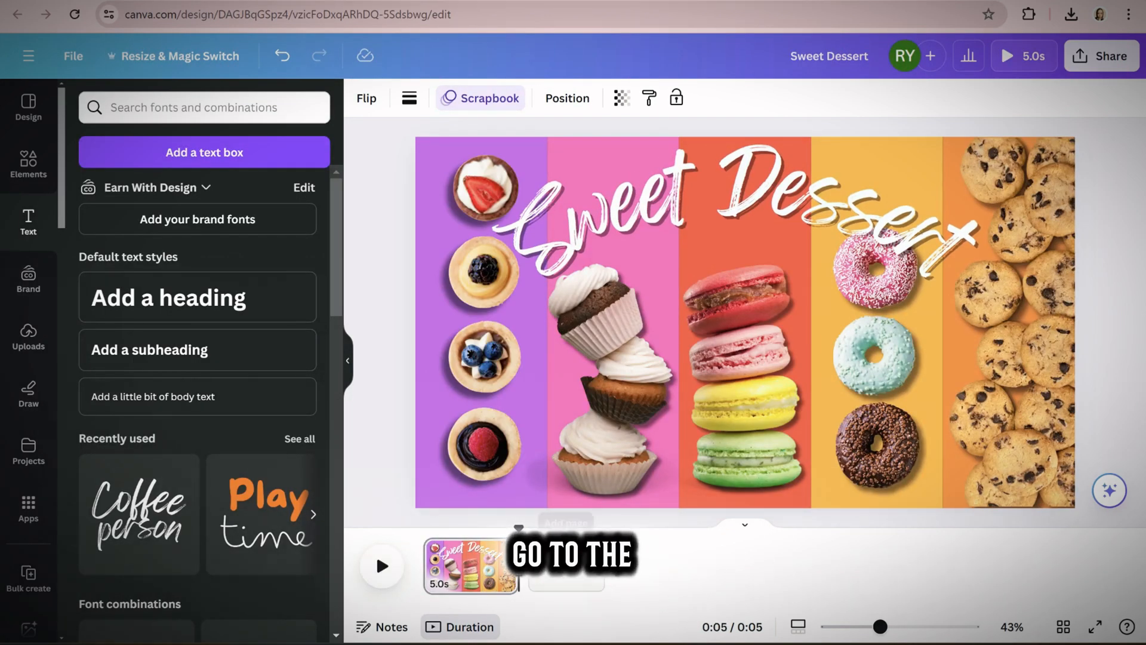
Duplicate the page and move the playhead to about 9.1 s to show the copy's elements
click(505, 550)
click(575, 283)
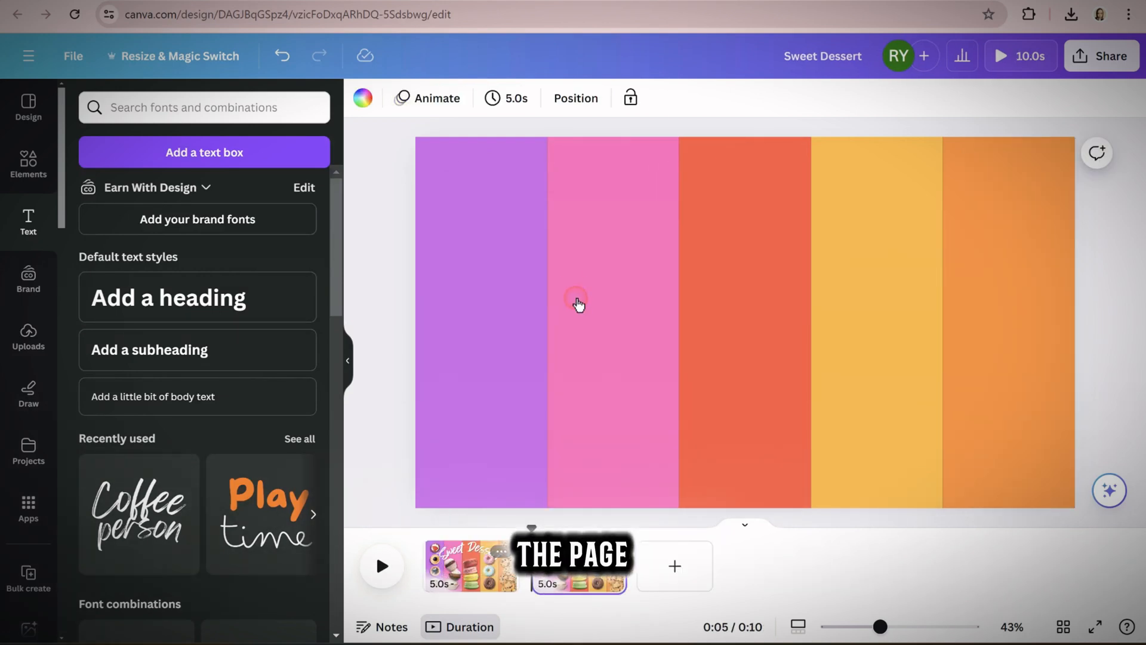
drag(531, 530, 612, 531)
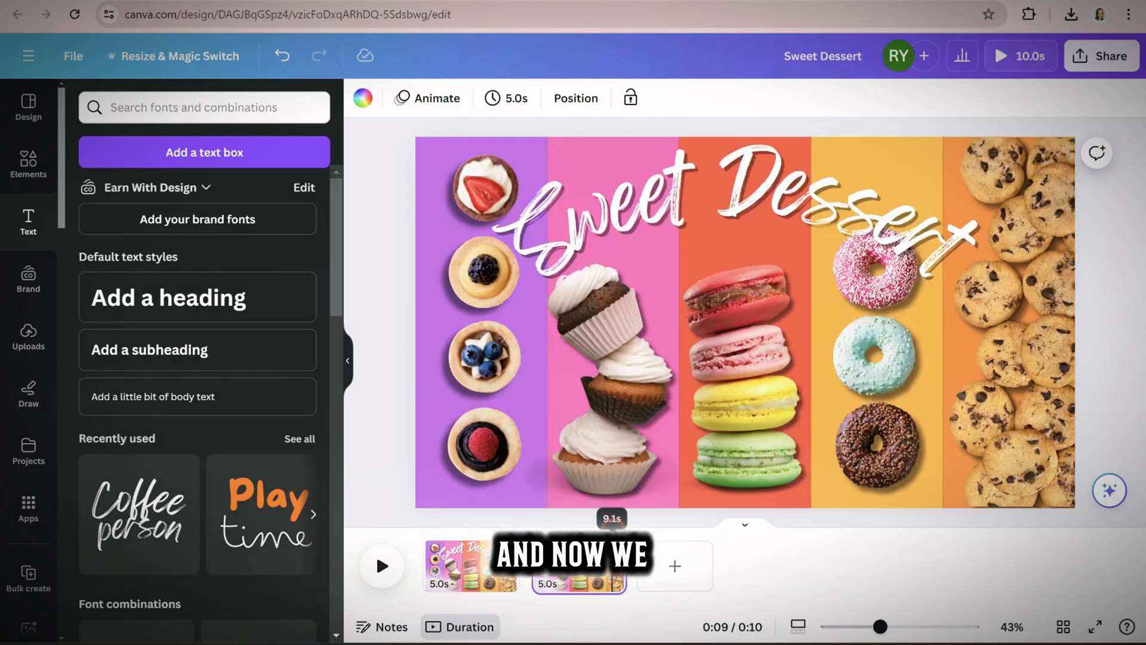
Narrow the pink and purple stripes on the duplicated page to about half their width
click(727, 209)
click(743, 412)
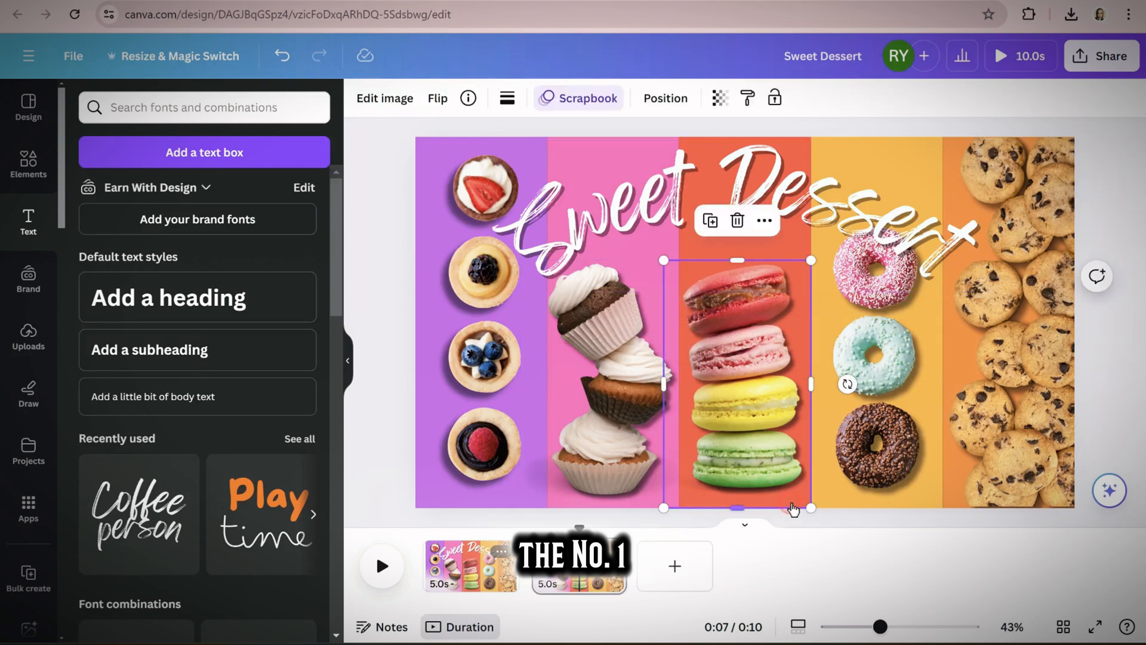
click(634, 507)
click(585, 145)
click(582, 164)
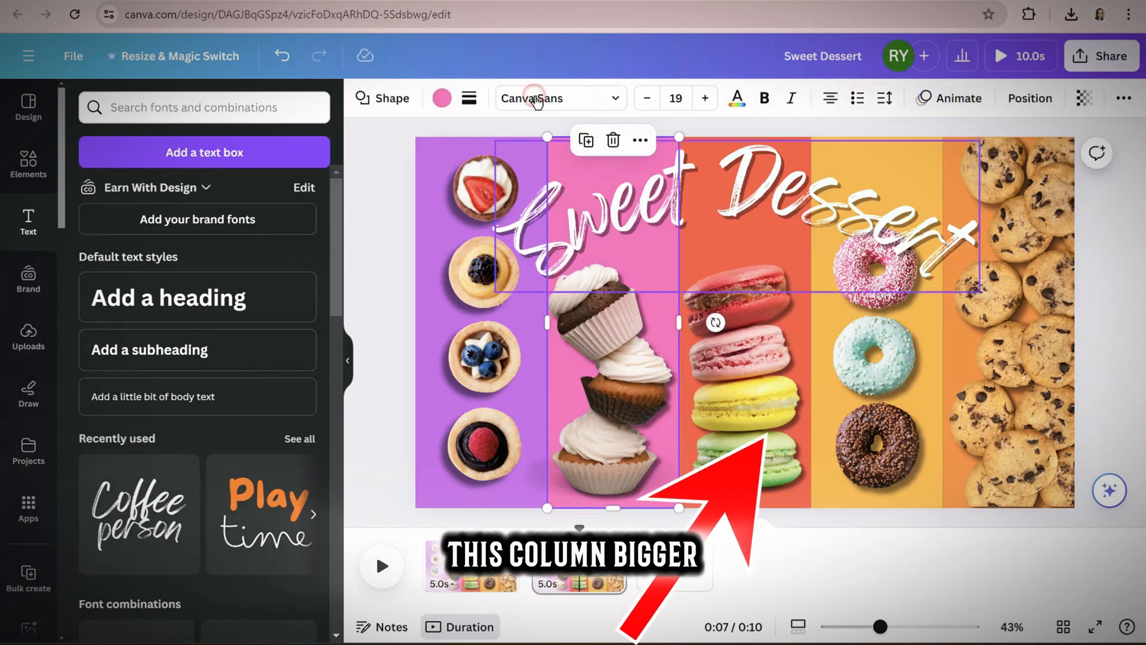
click(425, 144)
click(570, 146)
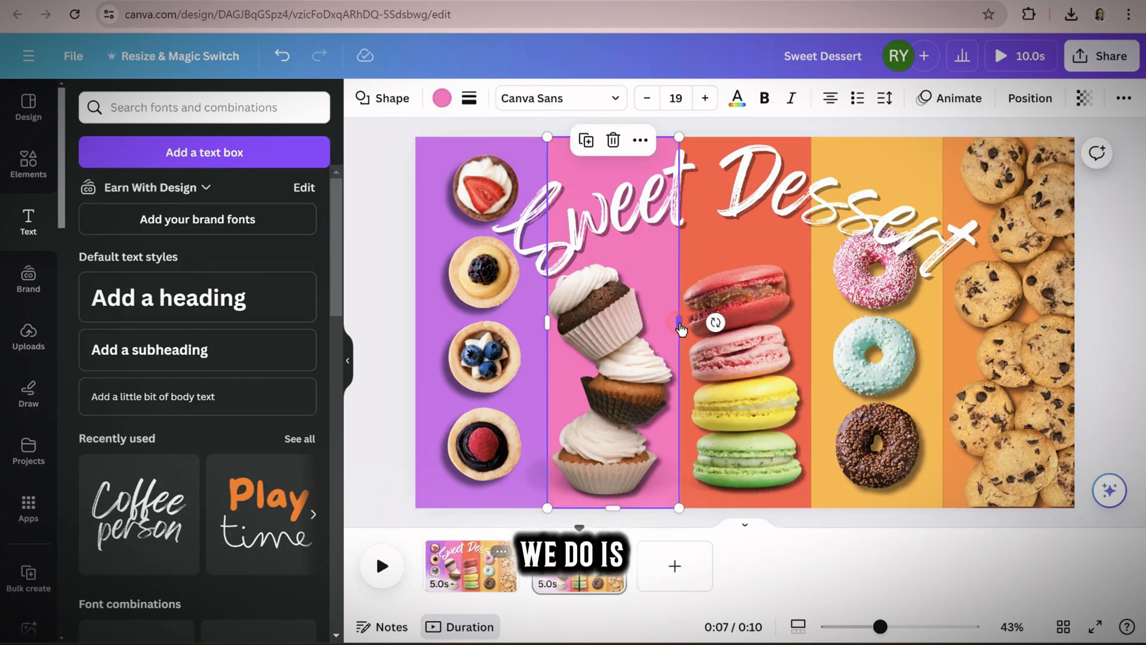
drag(679, 322, 618, 328)
click(420, 503)
drag(547, 323, 487, 331)
Shrink the tart photo and move it onto the narrowed purple stripe
click(485, 274)
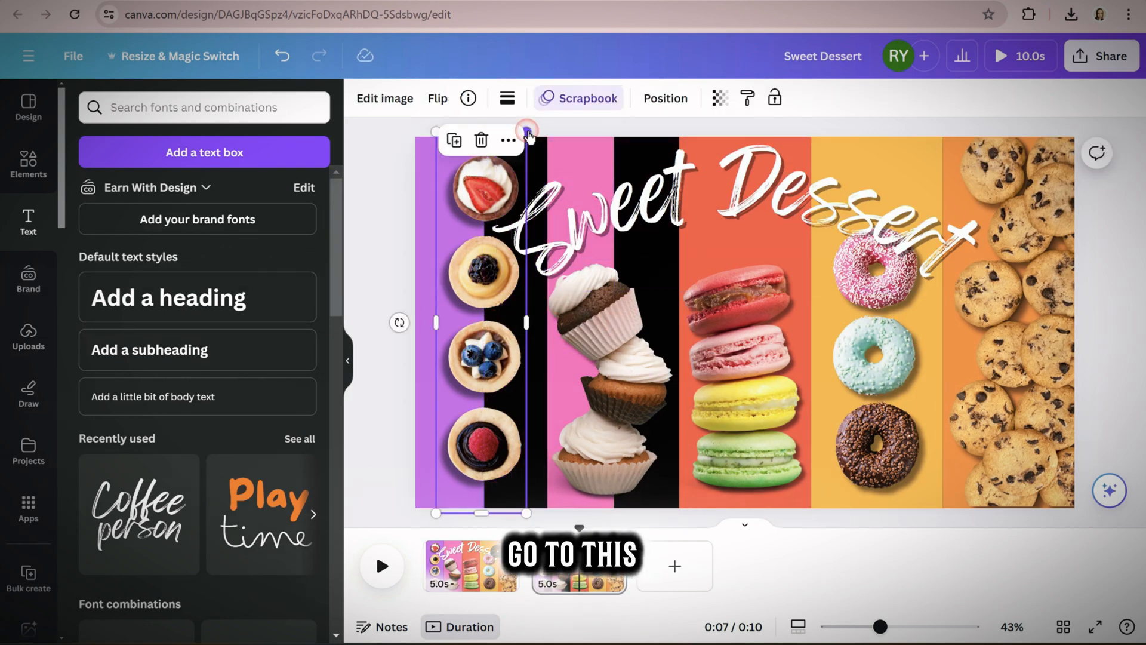
drag(527, 134, 517, 175)
drag(479, 256, 454, 277)
Move the pink stripe against the purple one and shrink the cupcake and tart photos to fit their stripes
click(585, 142)
click(641, 130)
drag(563, 141, 501, 128)
drag(614, 430, 544, 439)
drag(622, 270, 557, 364)
drag(503, 378, 510, 371)
click(453, 317)
drag(490, 195, 479, 251)
Widen the red stripe up to the pink stripe and enlarge the macaron photo in the middle of it
drag(752, 185, 752, 199)
click(704, 239)
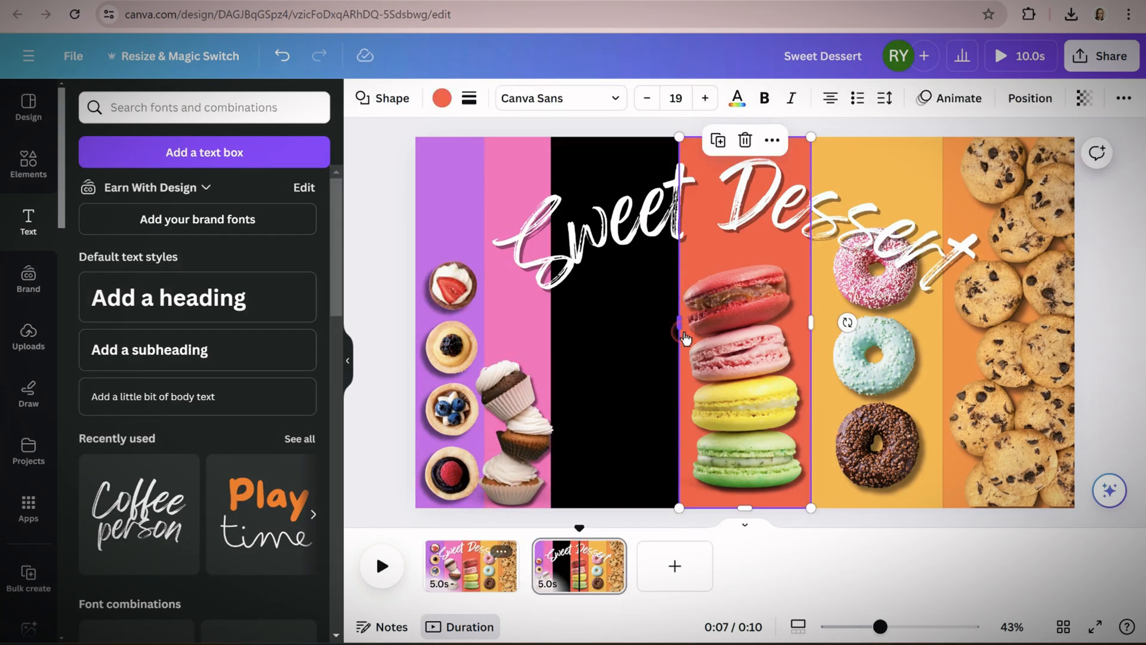
drag(679, 323, 550, 326)
drag(740, 358, 675, 358)
drag(745, 261, 806, 157)
drag(725, 316, 694, 316)
Delete the "Sweet Dessert" title from the second page and narrow the yellow stripe to about half its width
click(758, 203)
key(Delete)
click(931, 156)
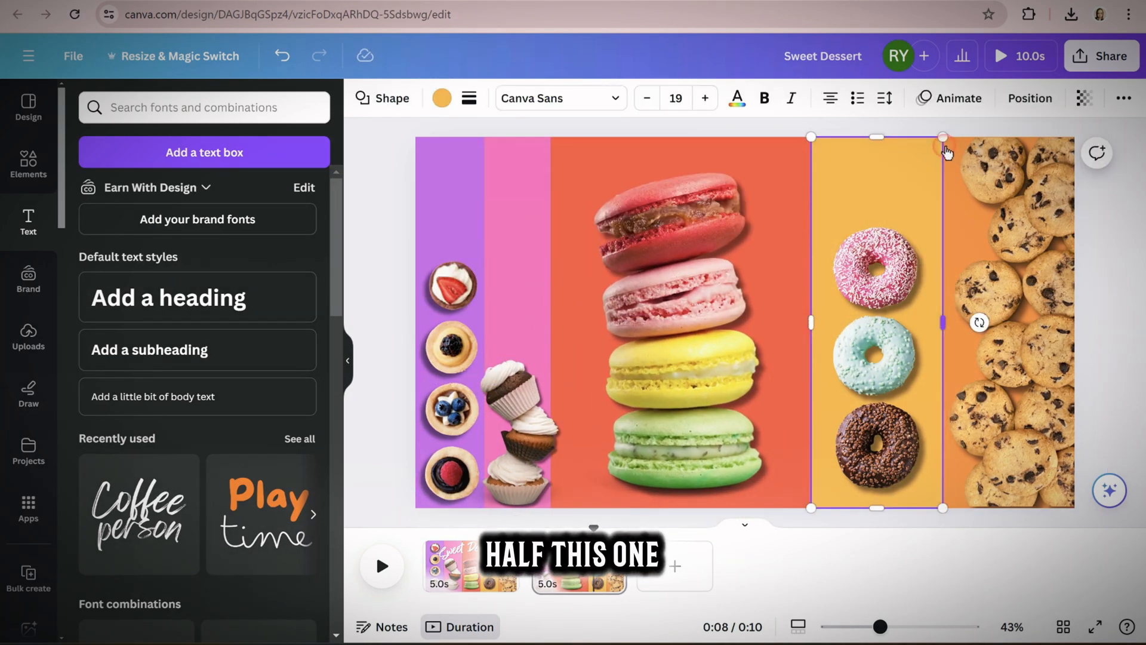
drag(811, 322, 874, 324)
Narrow the orange stripe to about half its width and shift the cookie photo to fit over it
click(969, 230)
drag(947, 324, 939, 326)
drag(1008, 235, 1060, 236)
click(966, 239)
drag(943, 323, 992, 324)
click(1054, 212)
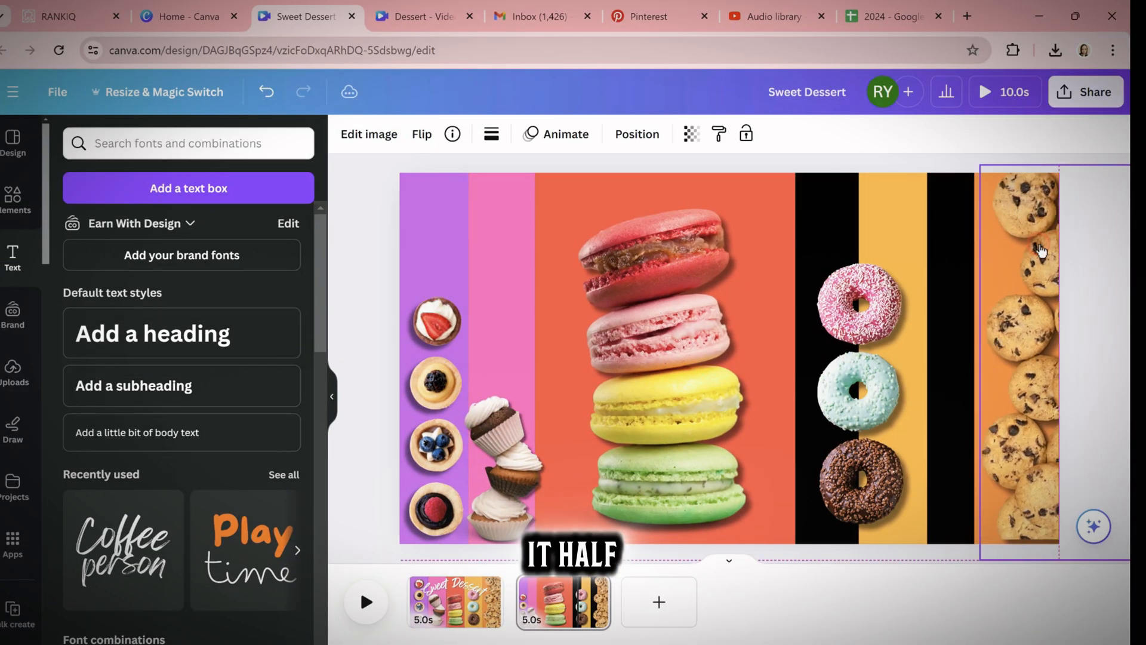
drag(997, 531, 993, 537)
Move the yellow stripe against the orange one and place a shrunken donut photo on its lower part
drag(910, 180, 960, 180)
drag(860, 358, 944, 362)
drag(998, 206, 963, 298)
drag(926, 411, 940, 451)
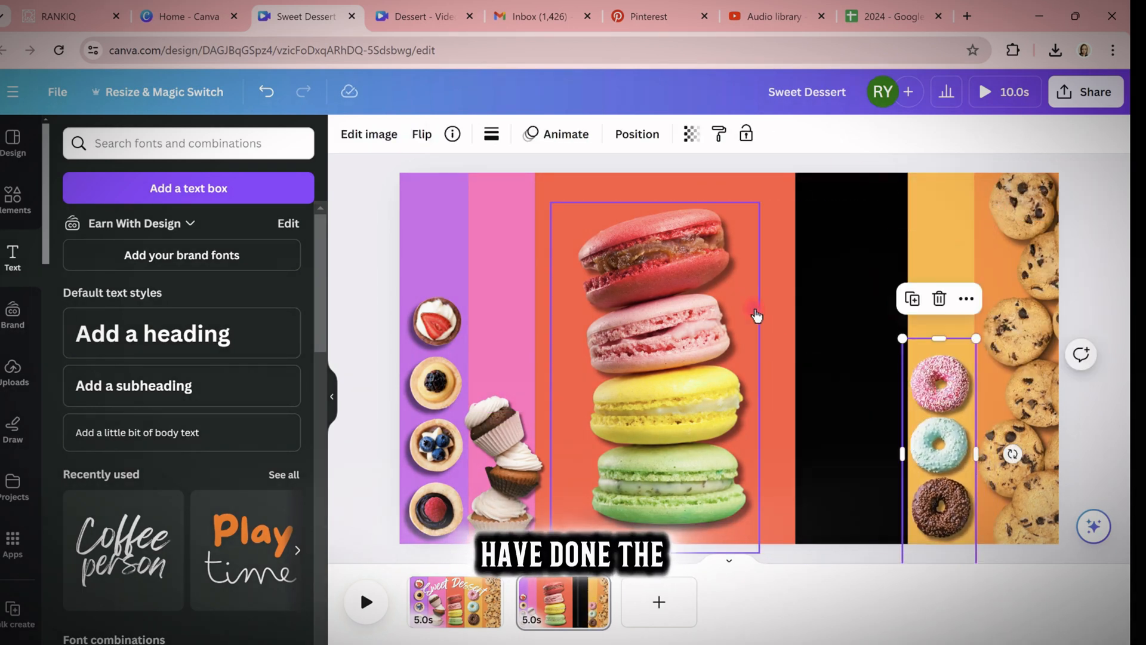
Widen the red stripe to meet the yellow stripe and centre the macaron photo on it
click(775, 319)
drag(795, 359, 908, 359)
click(651, 353)
drag(651, 353, 726, 320)
Duplicate the macaron page and narrow the copy's red stripe to a slim band beside the yellow stripe
click(610, 550)
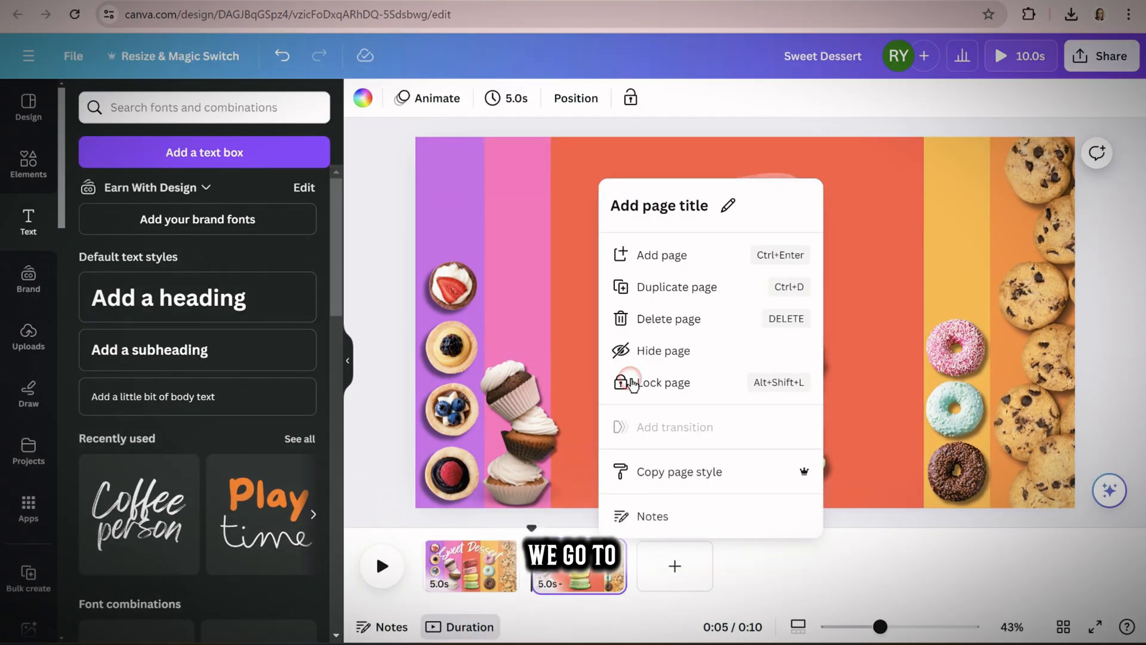
click(657, 288)
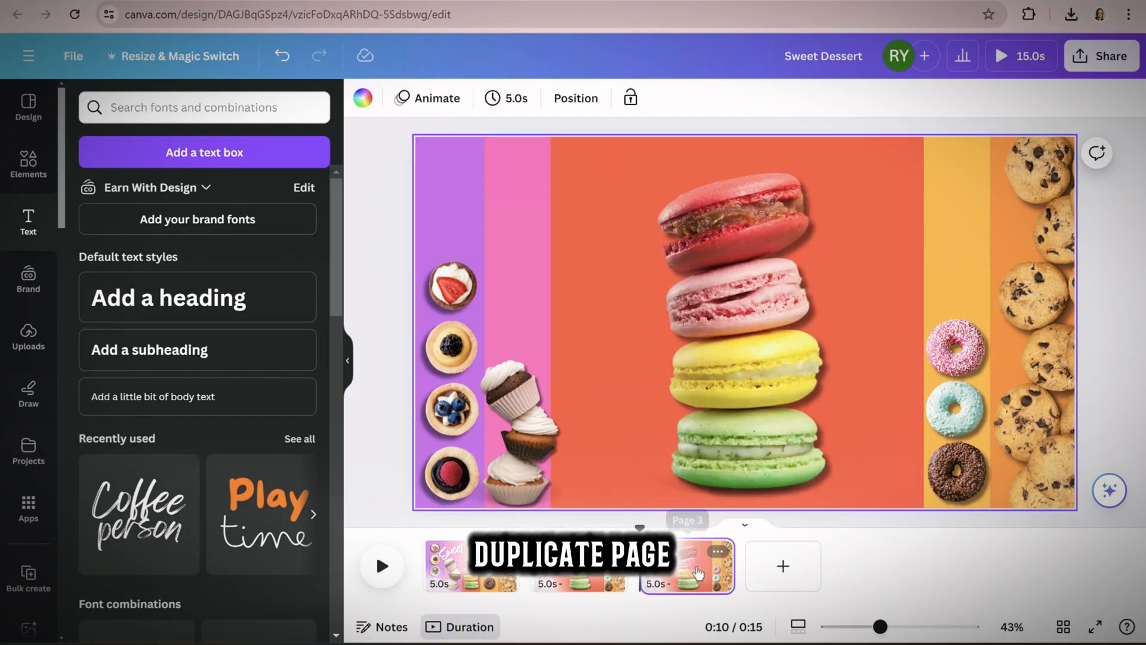
click(625, 246)
drag(550, 319, 853, 312)
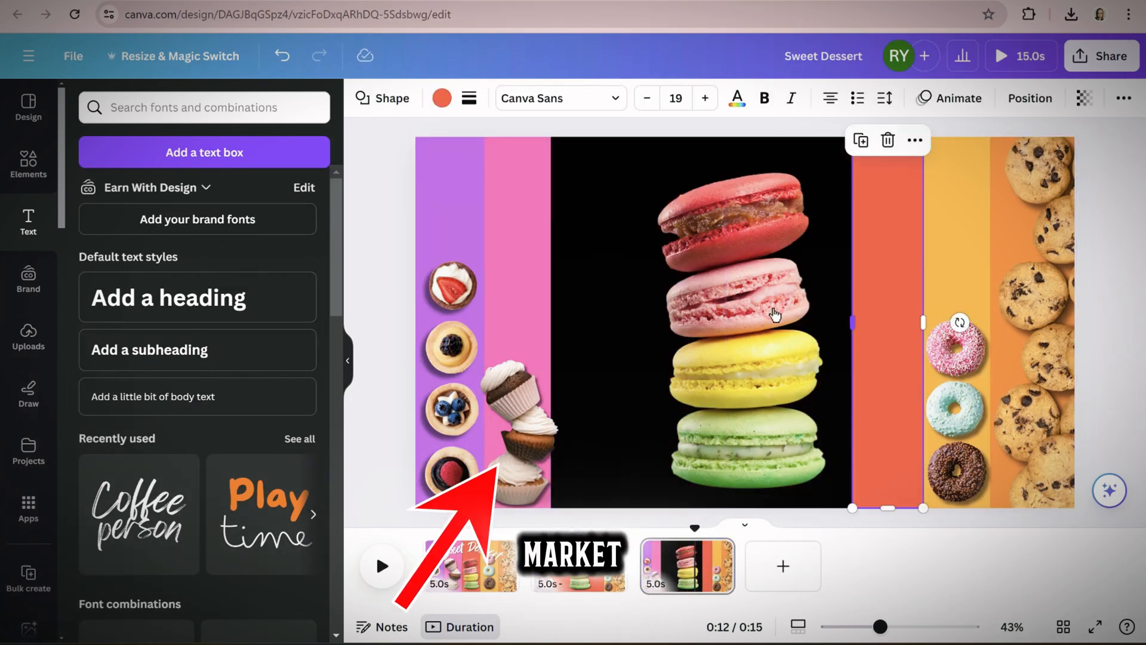
Shrink the macaron photo and place it at the foot of the narrowed red stripe
click(775, 312)
drag(630, 168, 714, 309)
drag(770, 382, 892, 389)
drag(958, 318, 923, 375)
drag(890, 415, 888, 404)
Widen the pink stripe to meet the red stripe and enlarge the cupcake photo to the full page height on it
click(525, 327)
drag(551, 322, 852, 322)
drag(533, 417, 663, 409)
drag(704, 348, 794, 145)
drag(710, 269, 663, 268)
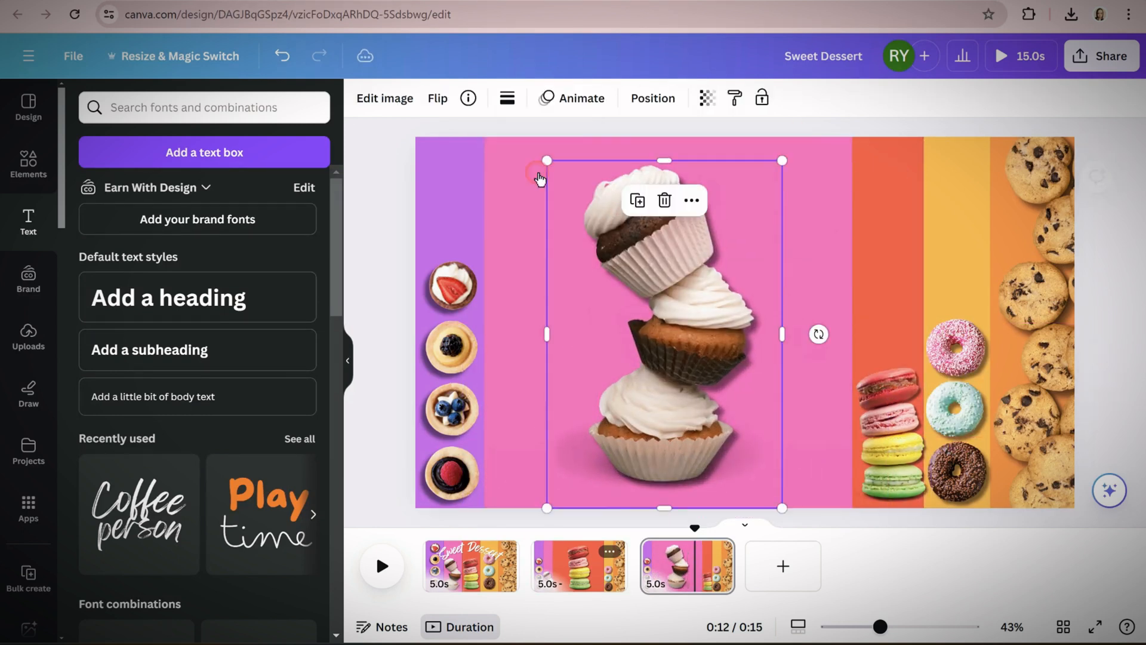
drag(547, 160, 525, 148)
drag(632, 247, 641, 252)
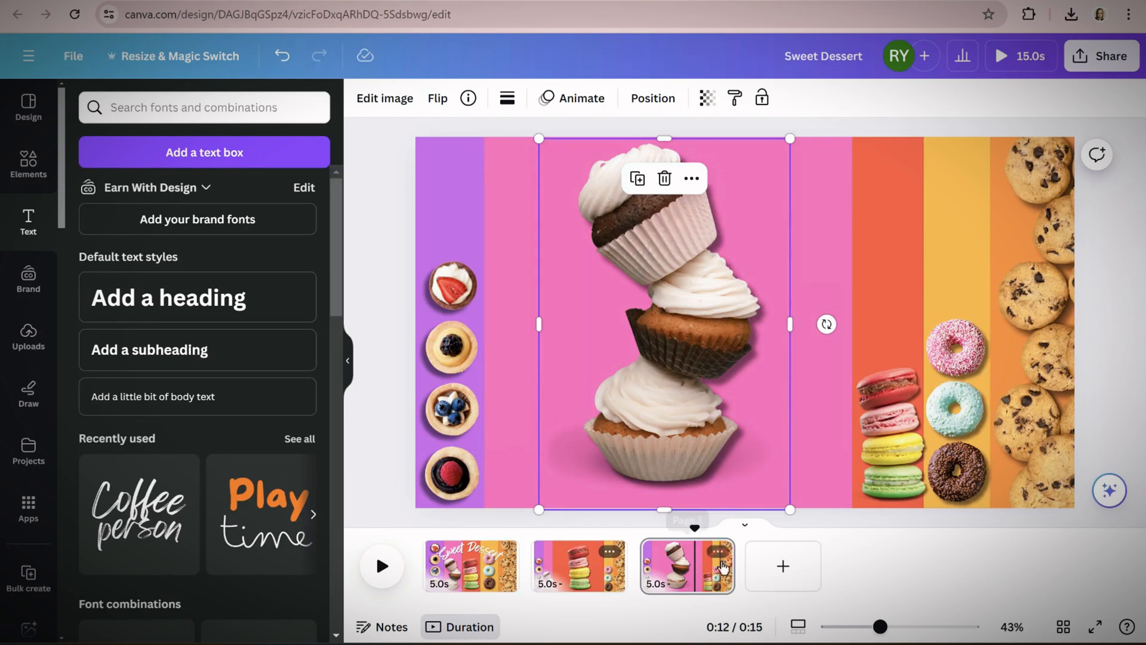
Duplicate the cupcake page and narrow the copy's pink stripe to a slim band beside the purple stripe
click(719, 553)
click(834, 258)
click(848, 351)
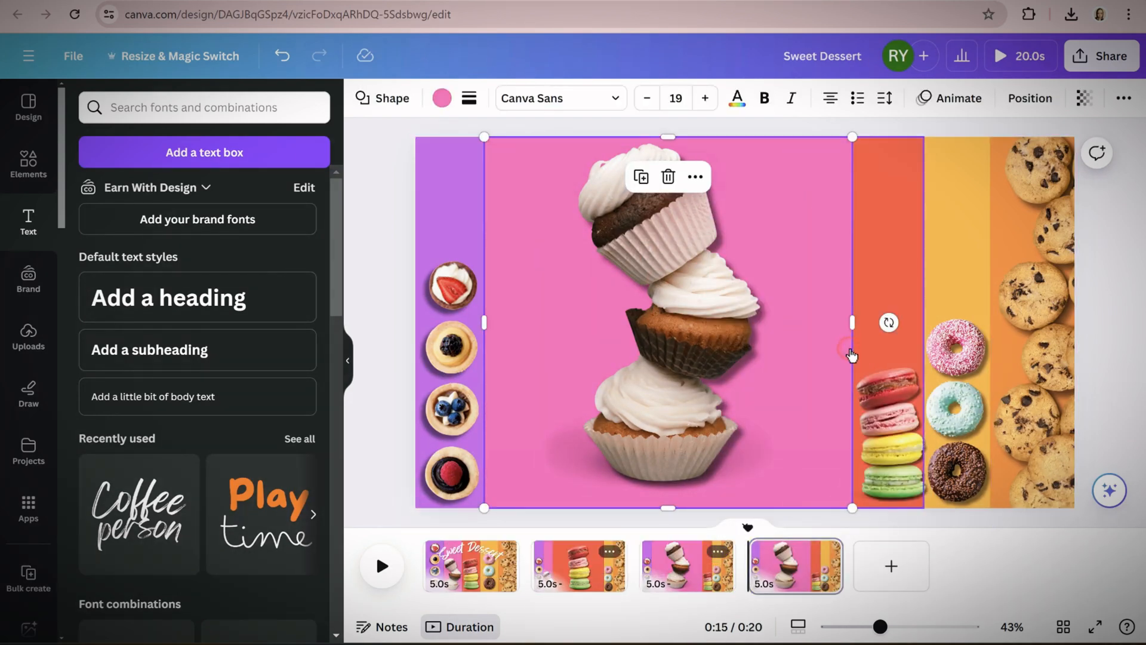
drag(852, 324, 563, 334)
Shrink the cupcake photo and place it at the foot of the narrowed pink stripe
drag(704, 287, 567, 322)
drag(659, 175, 541, 374)
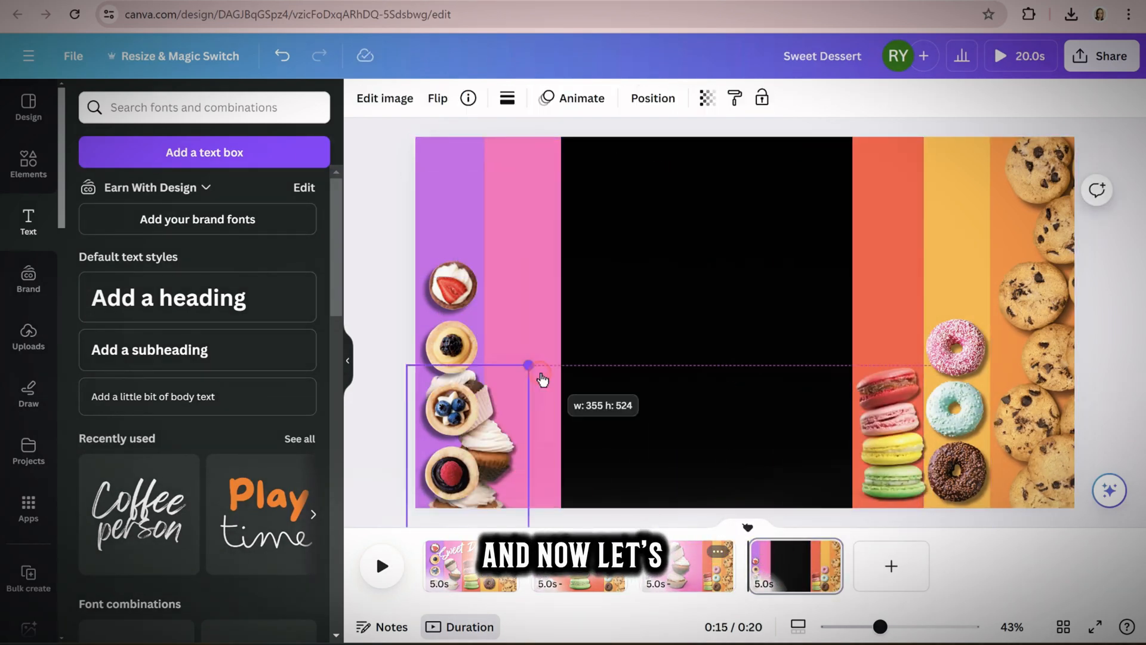
drag(485, 439, 536, 420)
Move the red stripe with its macarons beside the pink stripe and widen the yellow stripe across the gap
click(890, 415)
shift+click(901, 195)
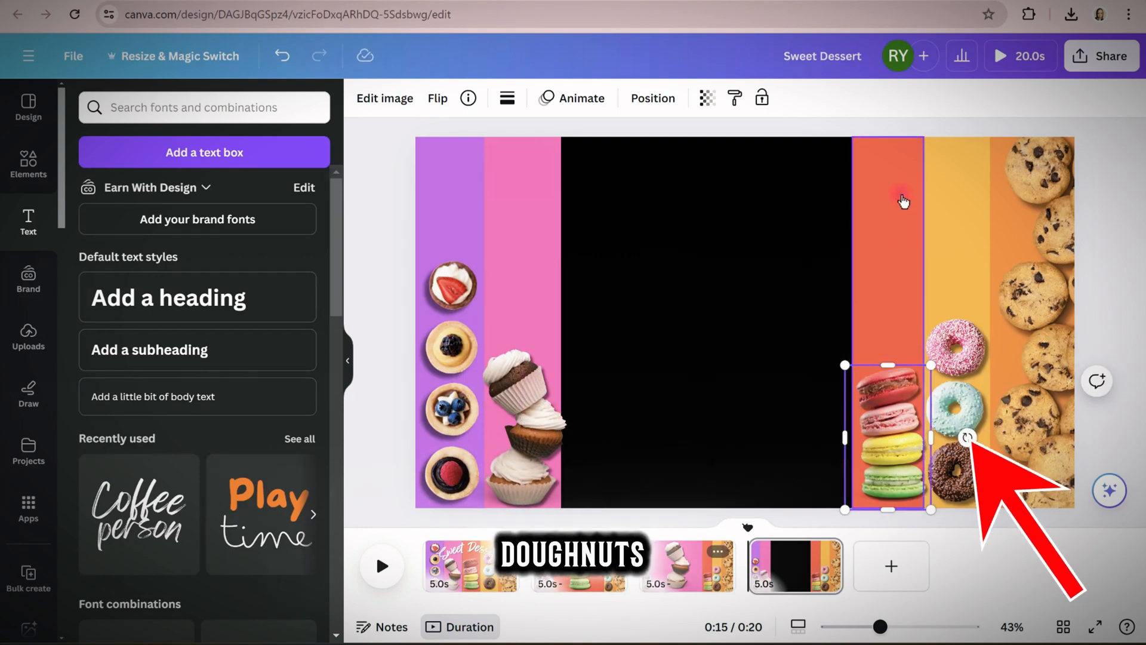
drag(904, 201, 627, 209)
click(950, 251)
drag(923, 322, 634, 313)
Enlarge the donut photo in the centre of the yellow stripe and close the thin gap beside the red stripe
click(959, 371)
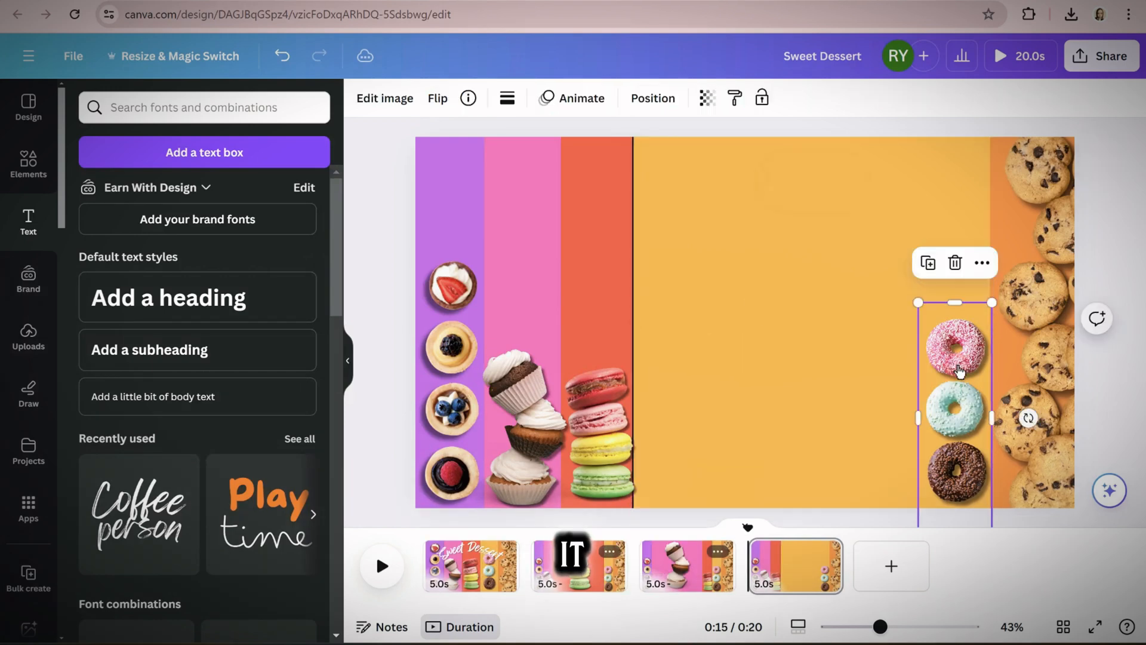
drag(959, 372, 762, 196)
drag(801, 360, 985, 525)
drag(813, 360, 827, 365)
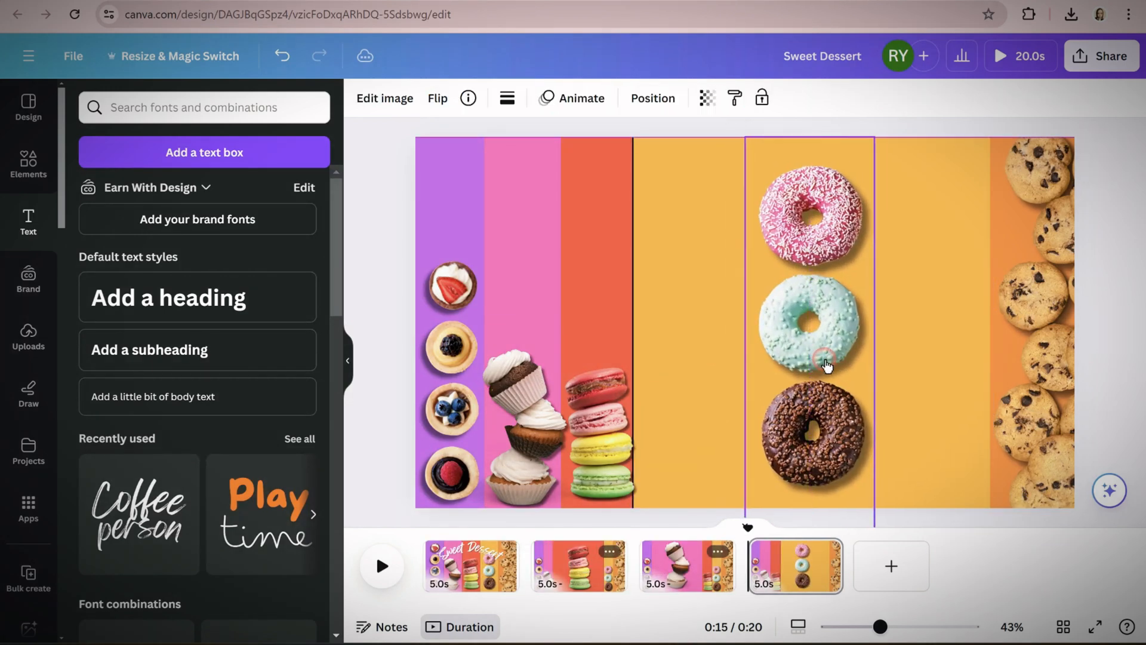
click(699, 335)
drag(641, 325, 639, 324)
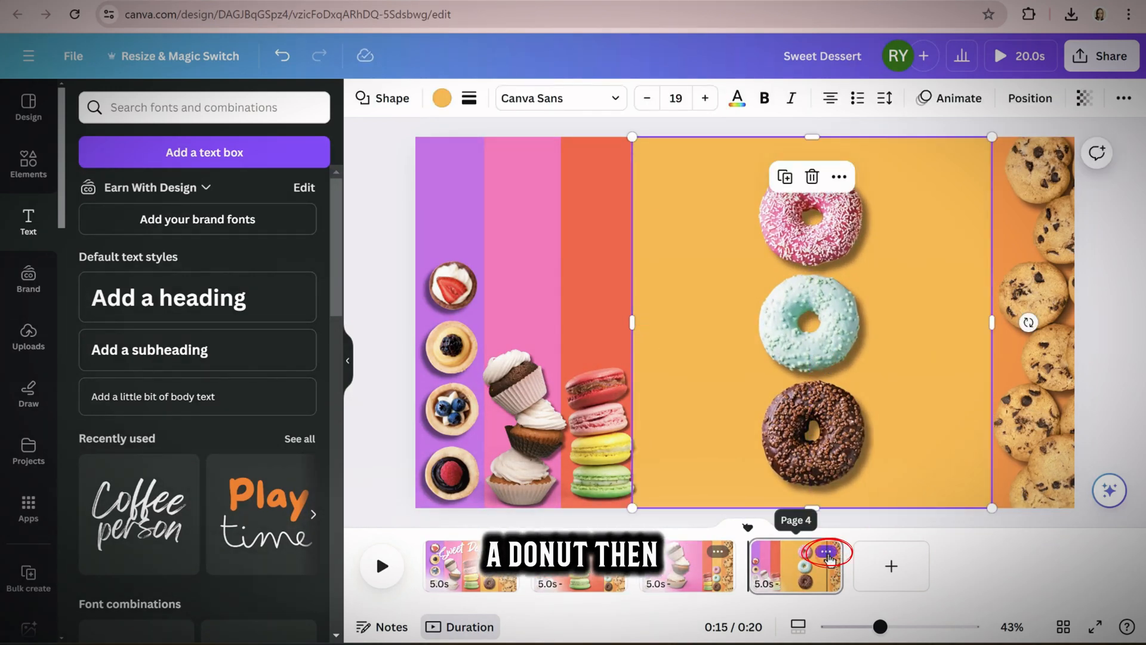
Duplicate the donut page and narrow the copy's yellow stripe to a slim band beside the orange stripe
click(827, 554)
click(870, 287)
click(650, 348)
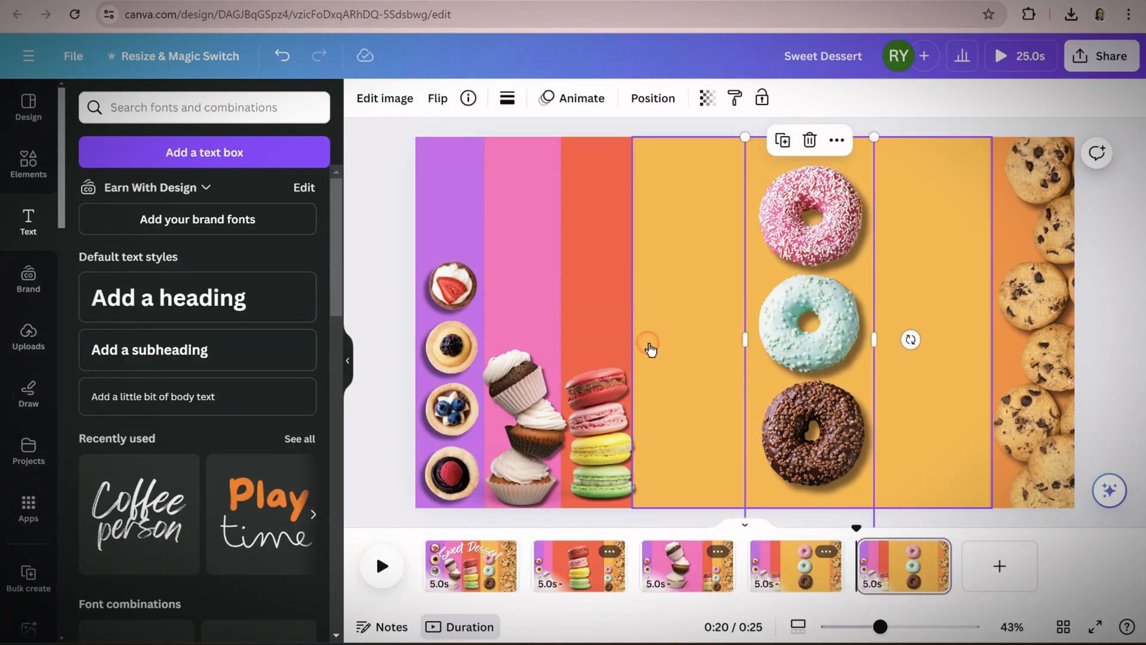
click(648, 340)
drag(633, 323, 906, 310)
Shrink the donut photo and place it on the lower part of the narrowed yellow stripe
drag(827, 314, 945, 306)
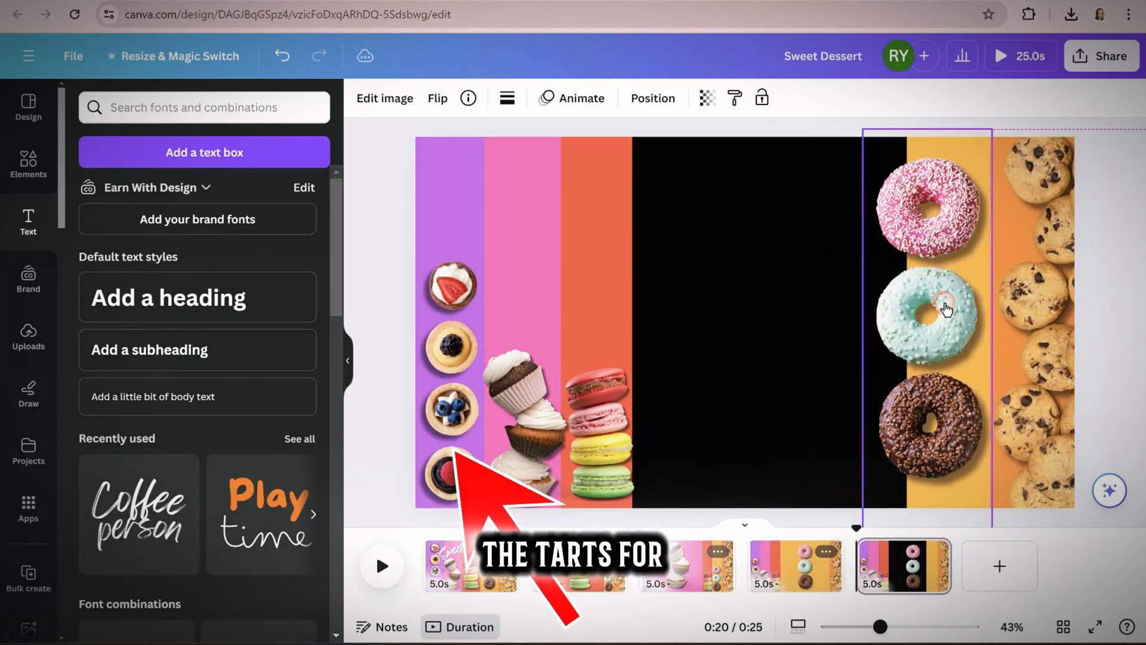
drag(992, 129, 942, 295)
drag(912, 376, 960, 353)
Move the pink and red stripes together with their cupcake and macaron photos against the yellow stripe
click(533, 233)
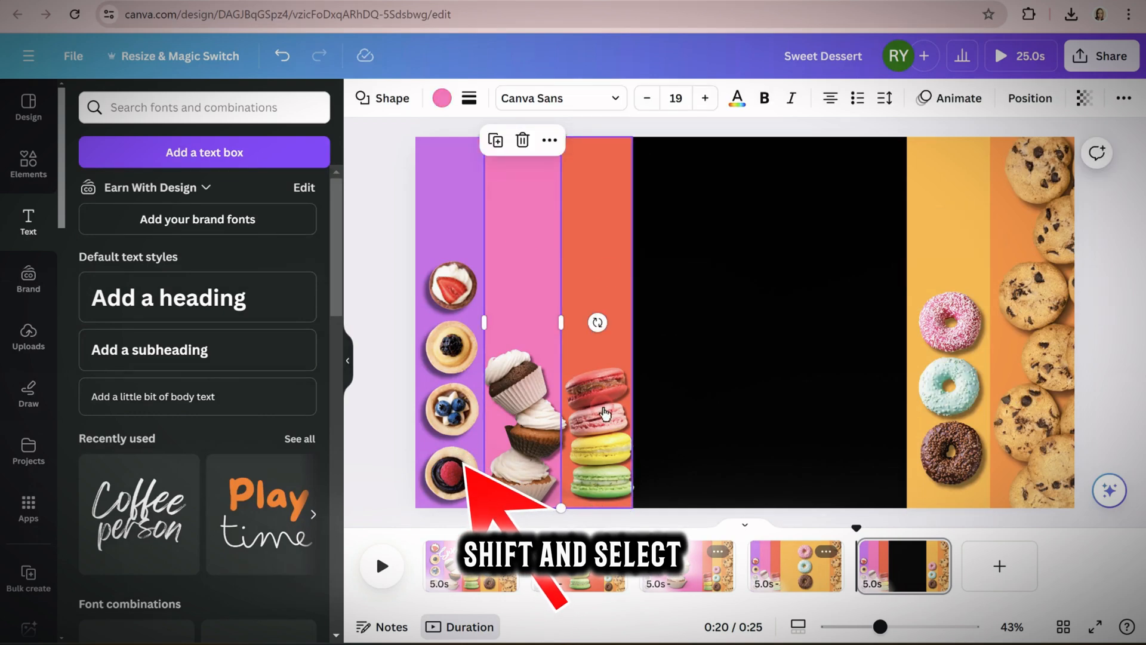
click(605, 413)
click(521, 412)
shift+click(599, 418)
shift+click(597, 256)
shift+click(540, 248)
drag(539, 248, 822, 289)
click(880, 235)
drag(907, 323, 919, 329)
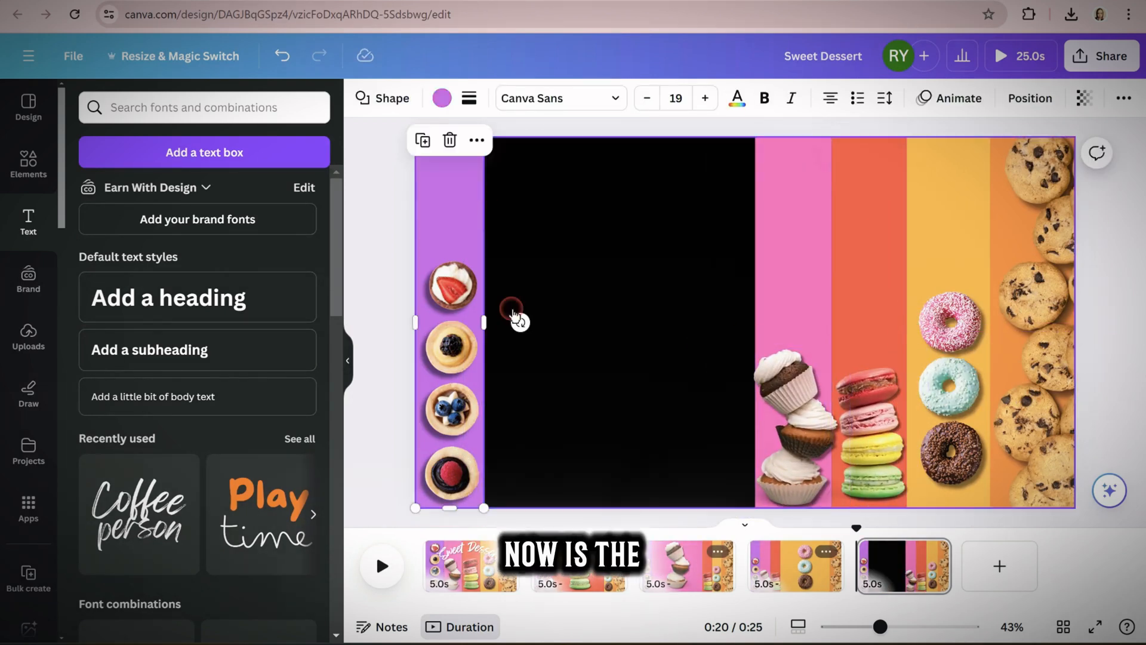
Widen the purple stripe to meet the pink stripe and enlarge the tart photo to the page height in its centre
drag(484, 322, 755, 328)
drag(451, 365, 549, 334)
drag(584, 213, 609, 209)
drag(564, 239, 589, 264)
drag(631, 140, 639, 140)
drag(592, 216, 589, 229)
Duplicate the tart page and narrow the copy's purple stripe to a slim band at the page's outer edge
click(937, 557)
click(978, 358)
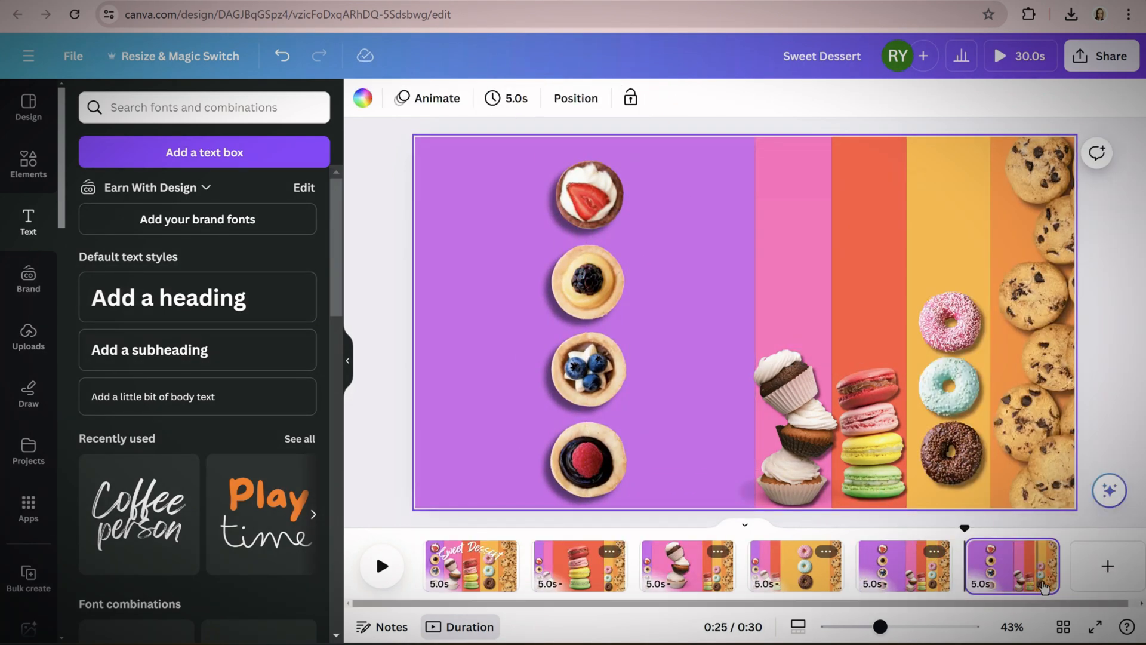
click(714, 318)
drag(755, 323, 484, 323)
Shrink the tart photo on the lower part of the purple stripe and adjust the stripe's width to fit it
drag(586, 206, 450, 206)
click(422, 142)
drag(496, 141, 470, 260)
drag(440, 359, 490, 323)
Move the pink, red and yellow stripes together with their dessert photos against the purple stripe
click(452, 174)
click(809, 291)
shift+click(794, 411)
shift+click(869, 286)
shift+click(871, 430)
shift+click(948, 239)
shift+click(949, 382)
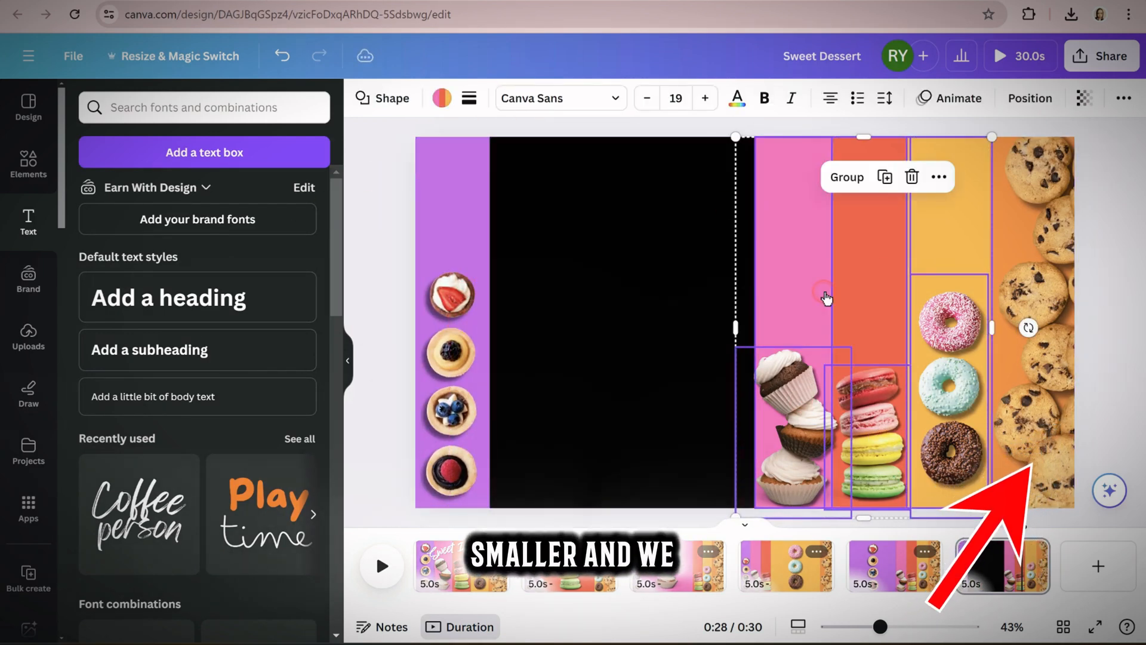
drag(853, 297, 589, 287)
Widen the orange stripe until it meets the yellow stripe
click(1027, 238)
drag(1026, 238, 1063, 240)
click(1009, 298)
drag(990, 323, 727, 327)
Enlarge the cookie photo to cover the full page height along the outer side of the orange stripe
drag(1060, 304, 978, 310)
drag(929, 126, 860, 127)
drag(890, 524, 821, 537)
drag(955, 335, 923, 239)
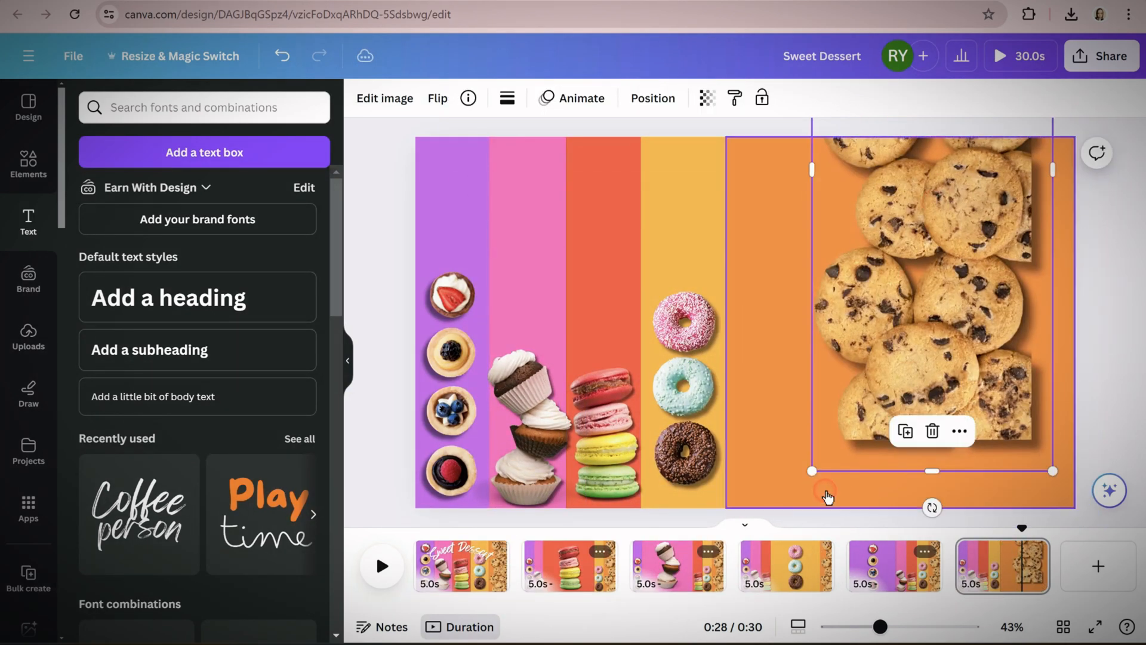
drag(812, 471, 757, 600)
drag(892, 319, 955, 315)
click(1125, 183)
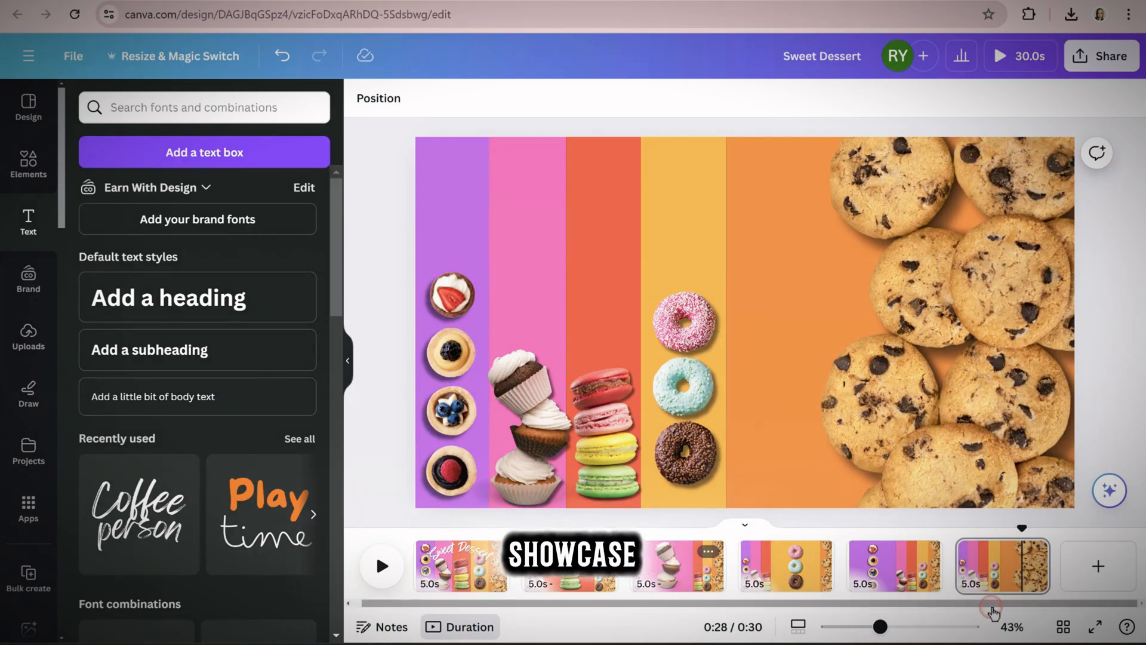
Add a 0.5-second Match & Move transition after the first page and apply it between all pages
drag(988, 605, 957, 607)
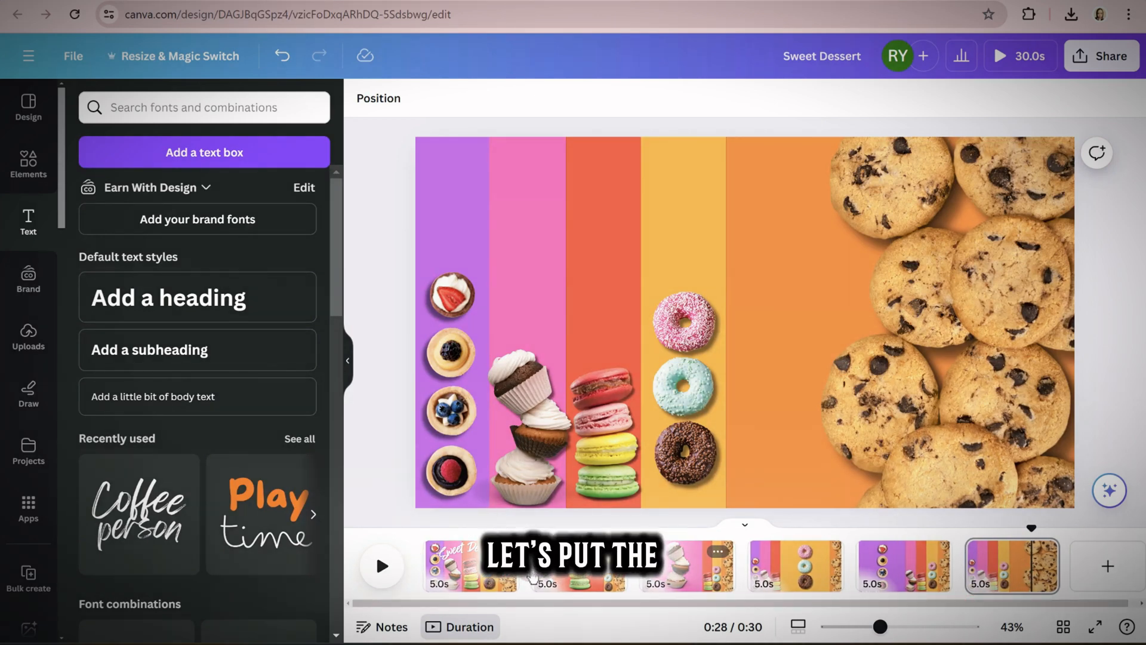
click(533, 577)
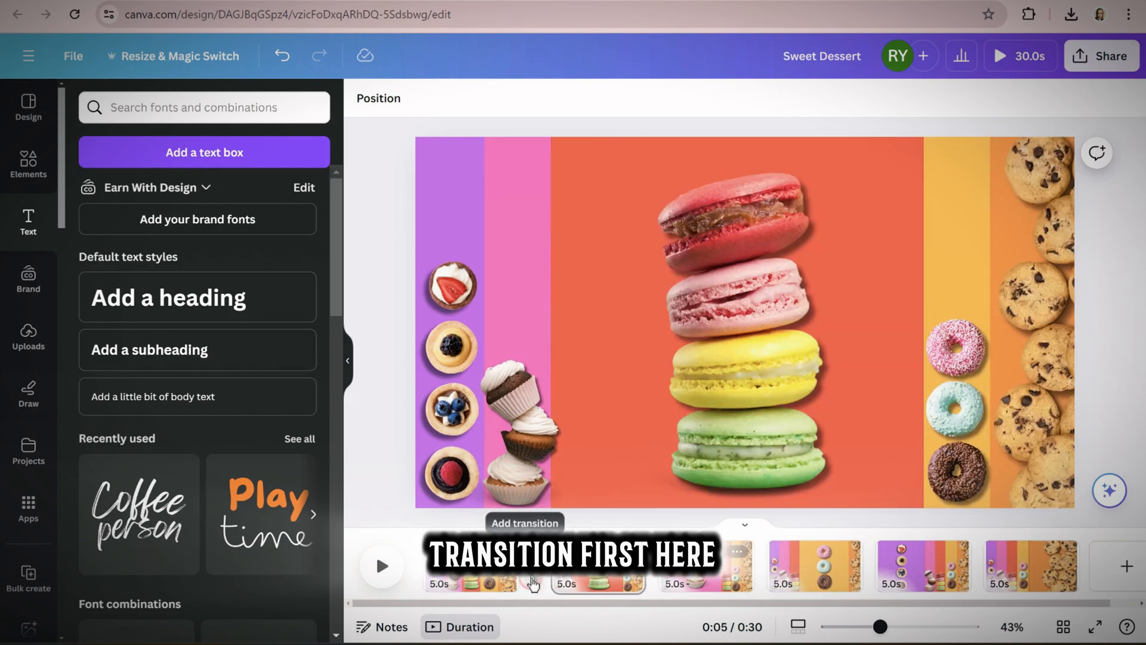
click(533, 580)
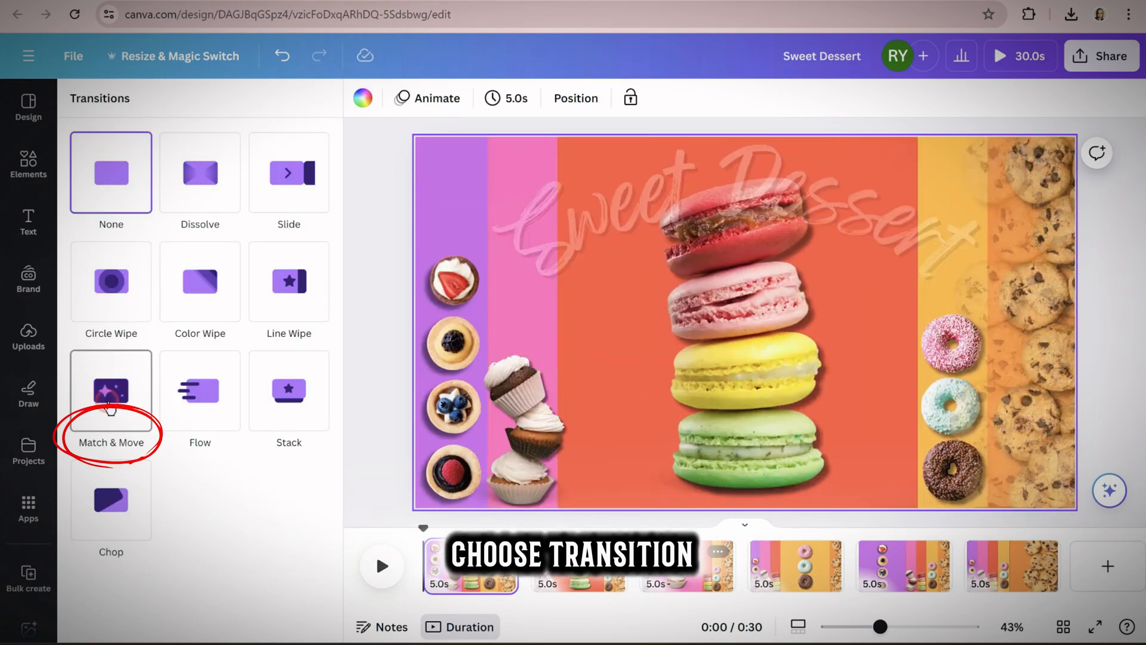
click(109, 408)
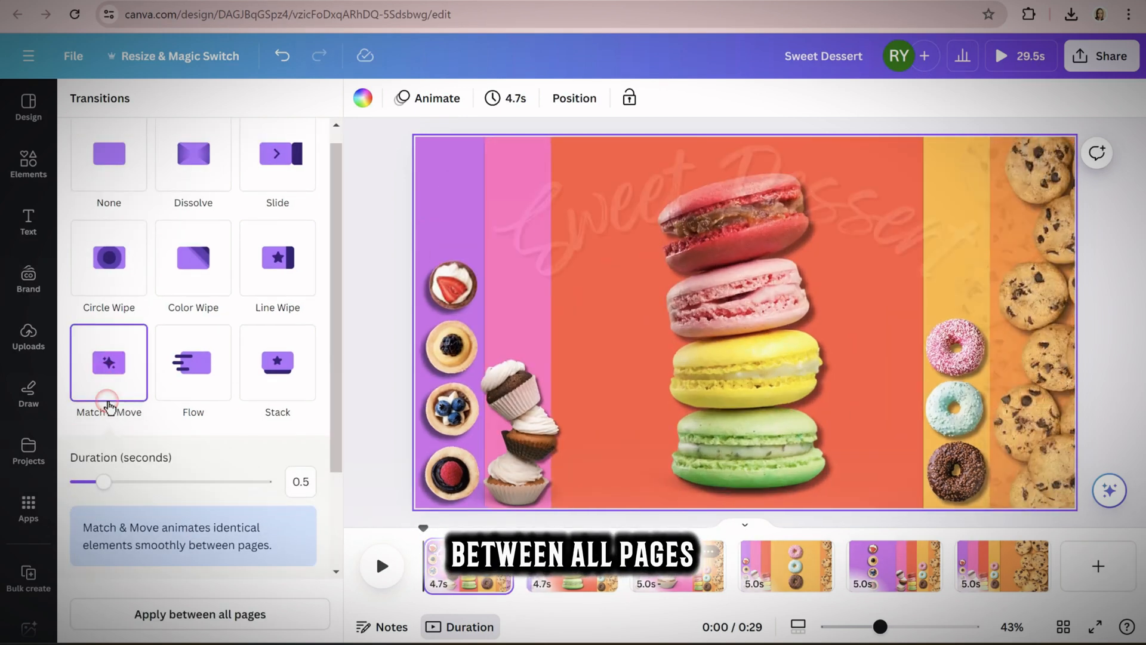
click(248, 618)
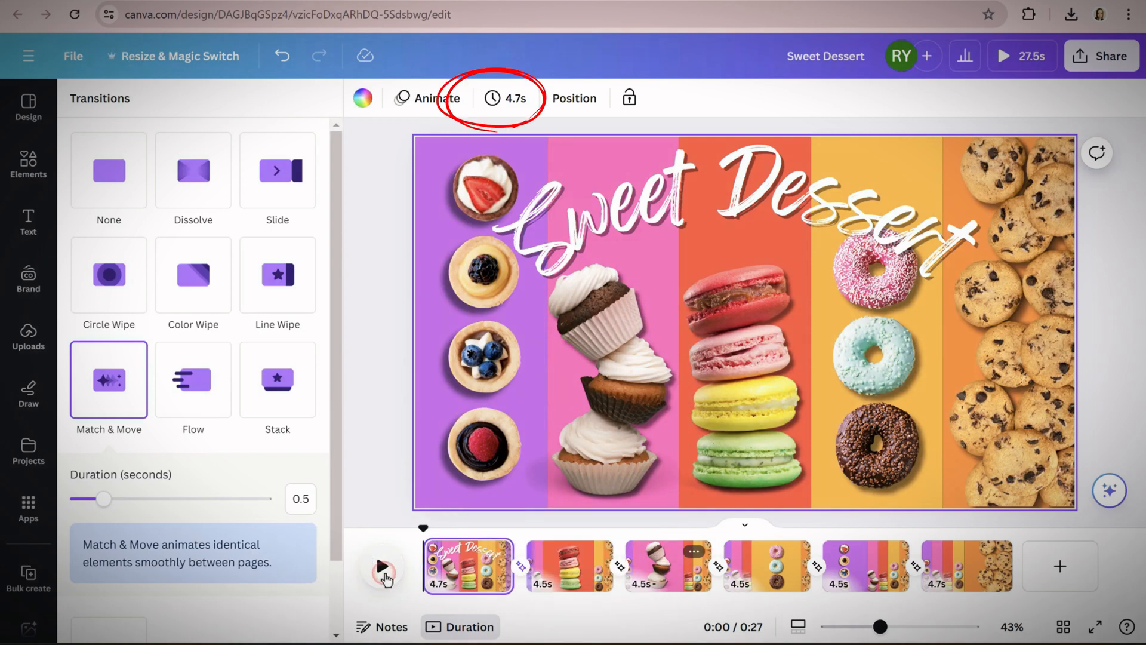
Set the page duration to 3.0 s and apply it to all six pages
click(506, 98)
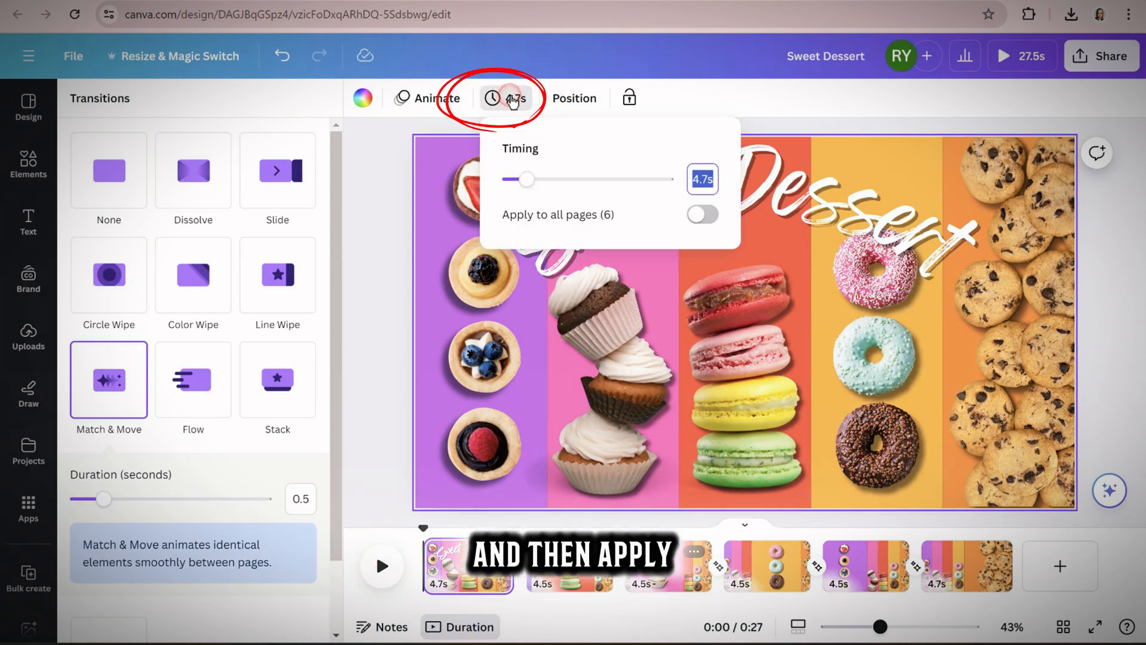
text(3)
key(Return)
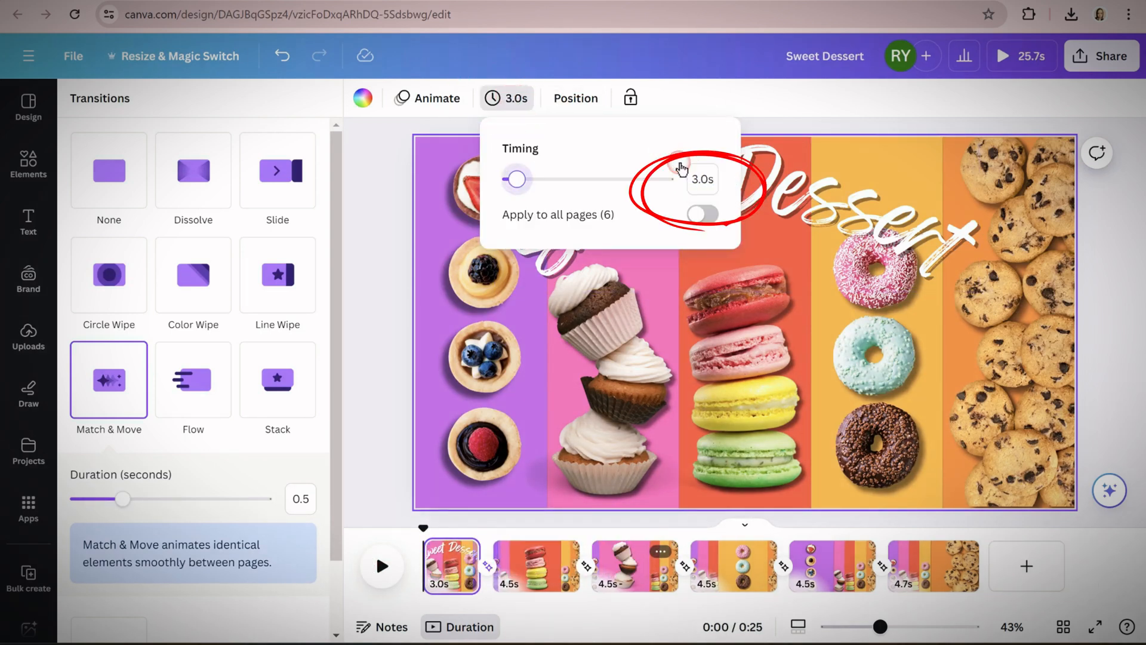
click(705, 214)
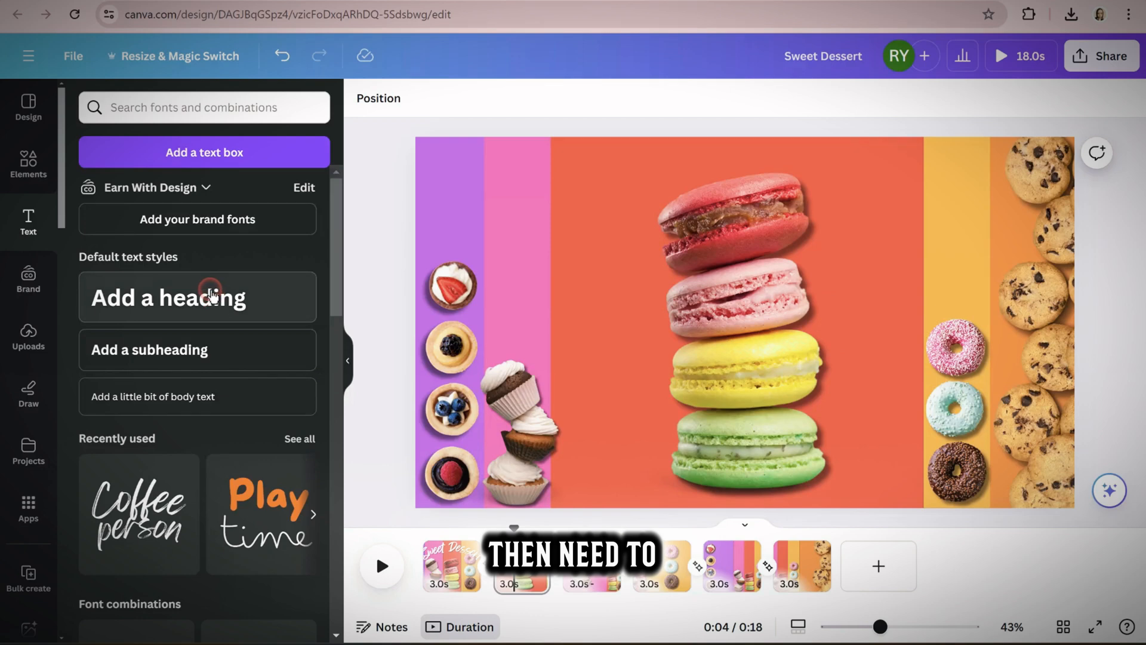
Add the heading "Macaron" to the macaron page and enlarge it to about font size 109
click(212, 294)
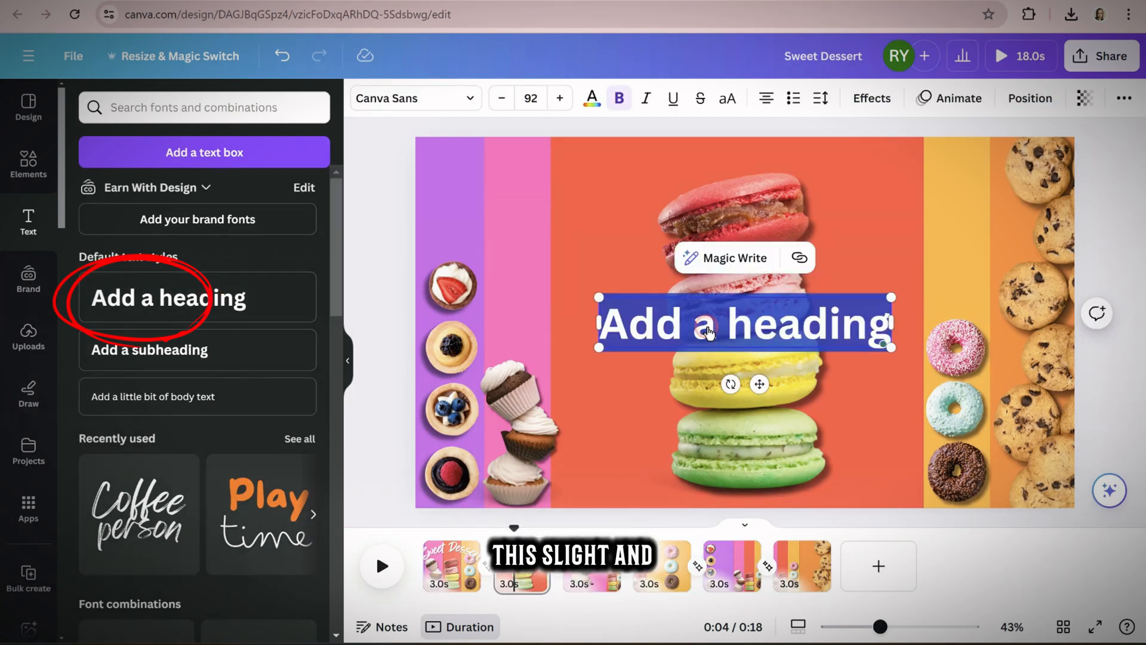
text(Macaron)
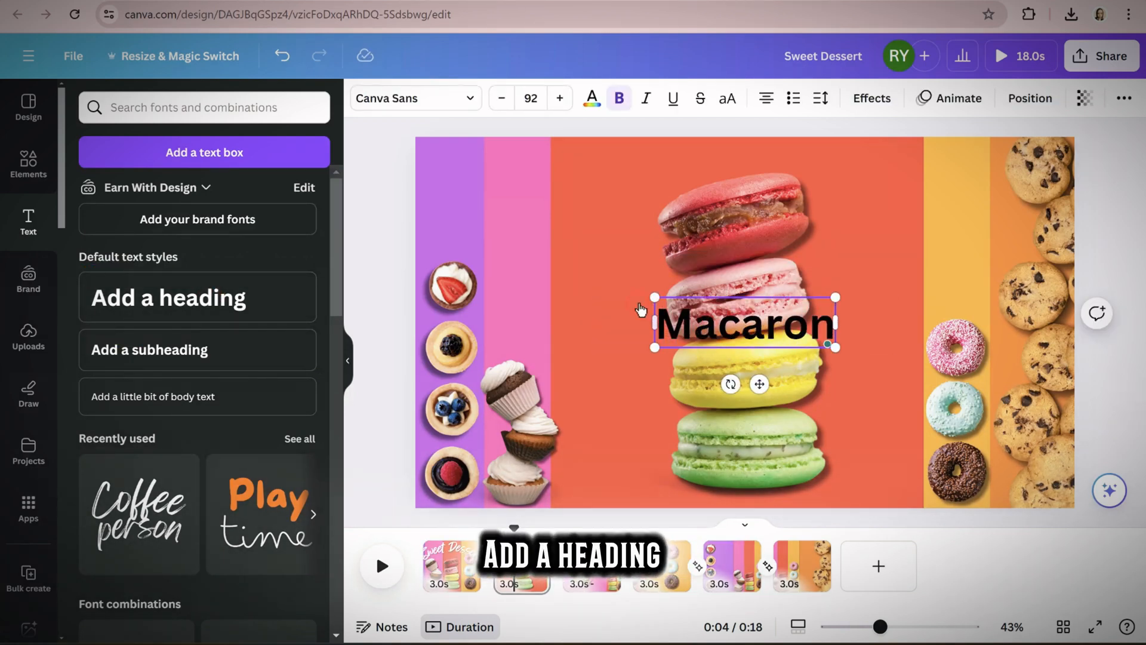
drag(657, 296, 643, 282)
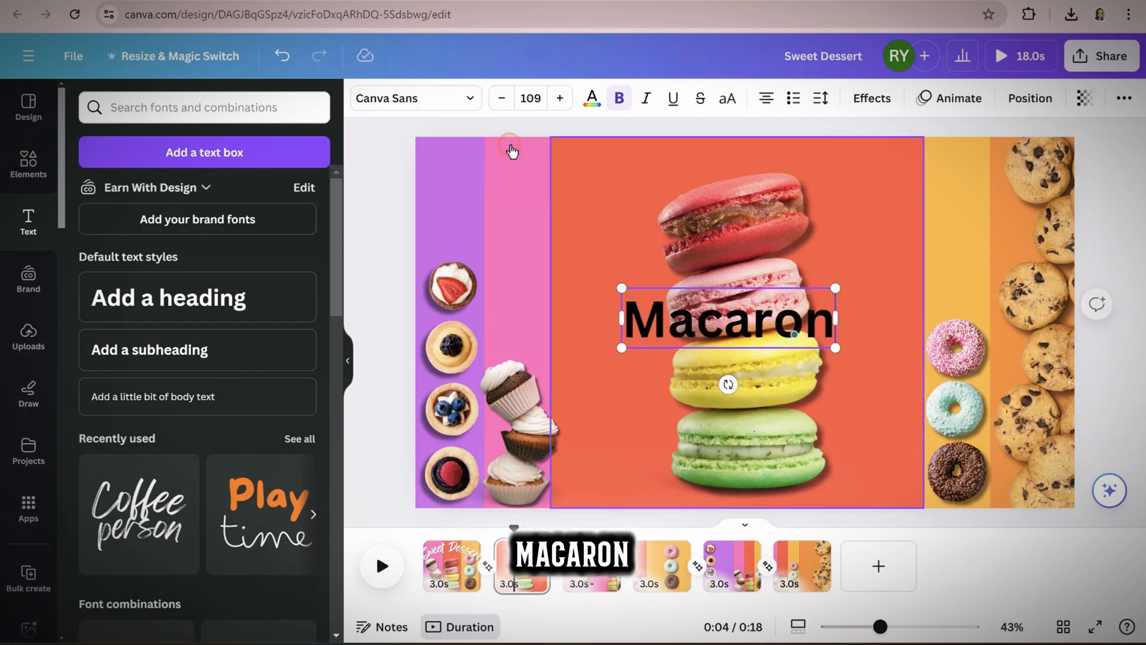
Change the Macaron heading to the Feeling Passionate font, enlarge it to about size 131 and place it over the top macaron
click(429, 99)
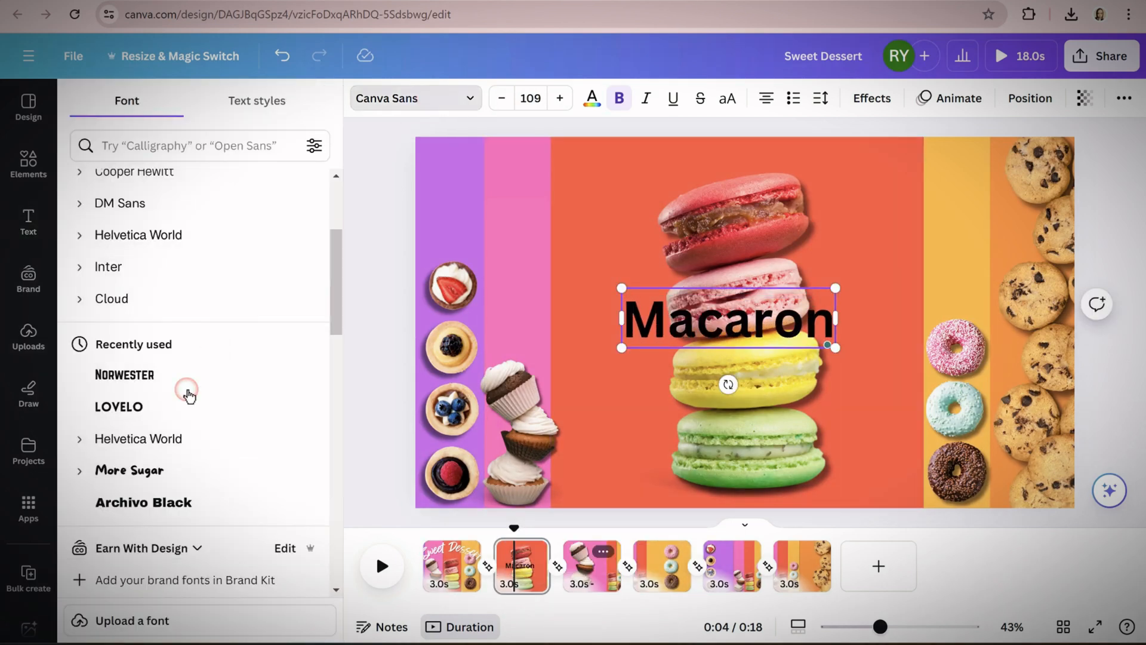
scroll(221, 335, down, 3)
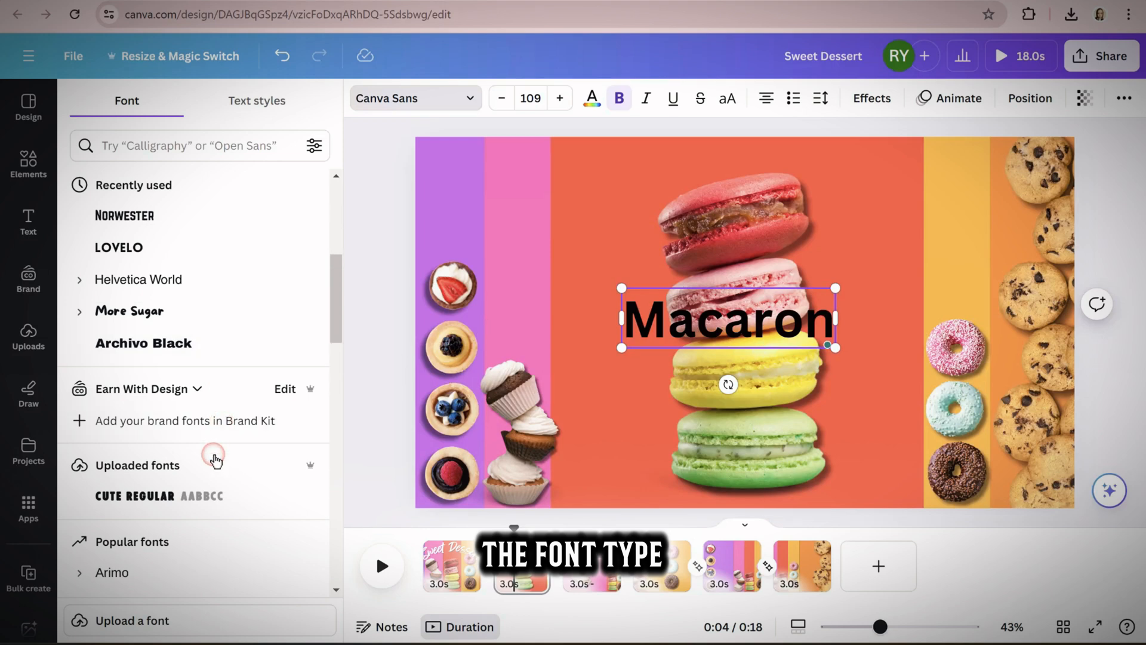
scroll(212, 472, down, 5)
scroll(209, 500, up, 8)
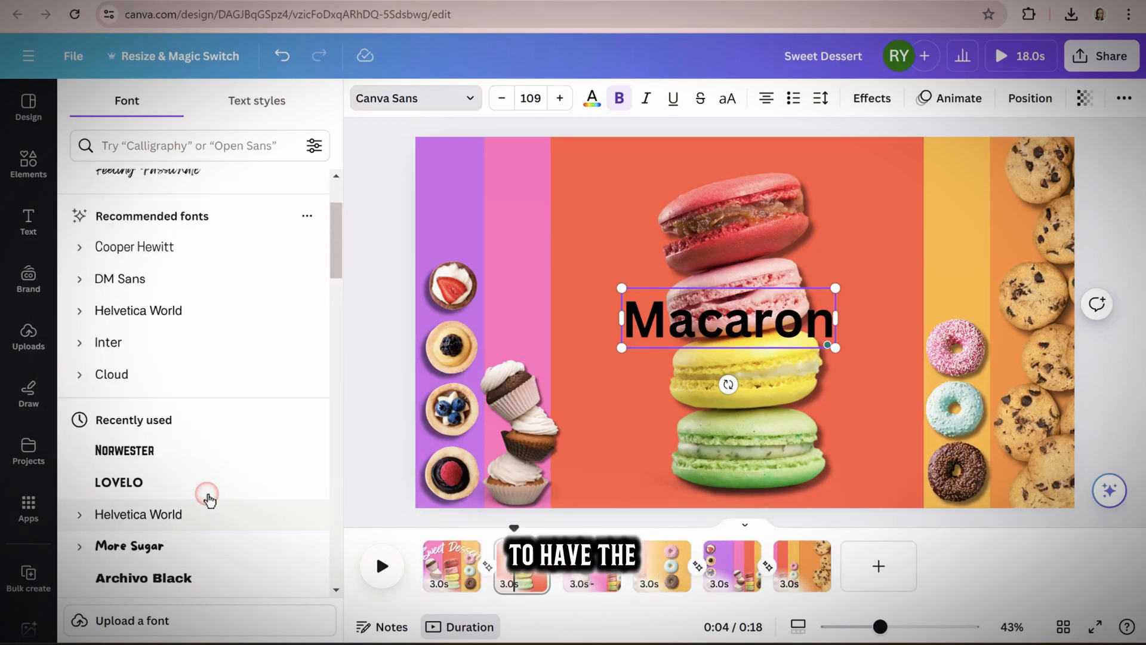
click(183, 292)
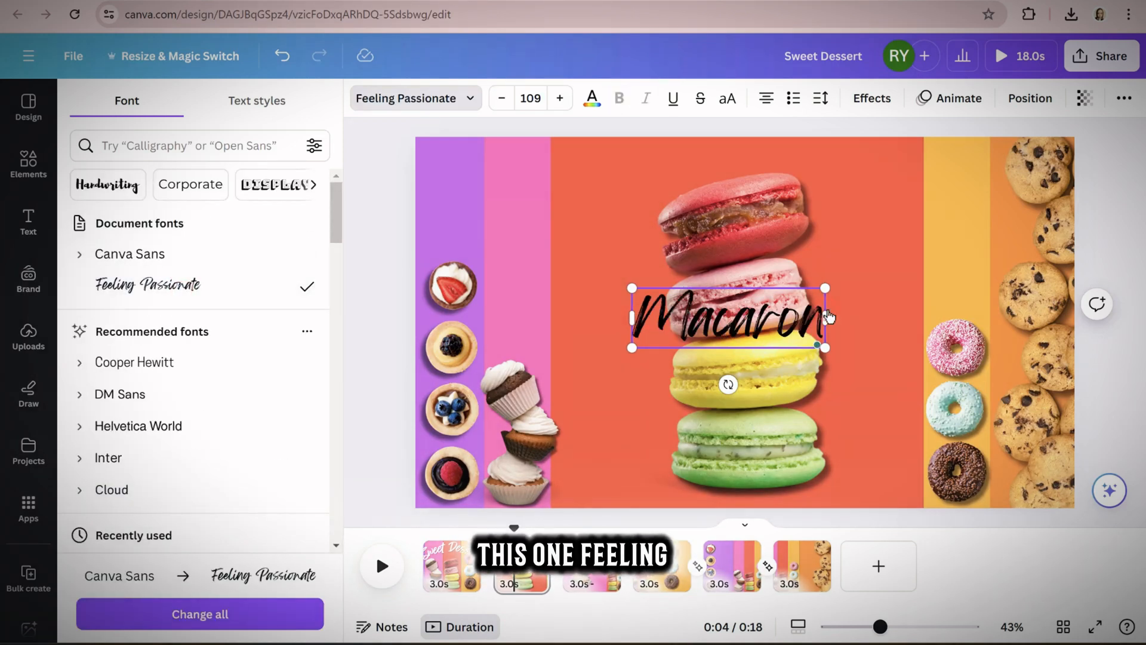
drag(631, 288, 597, 267)
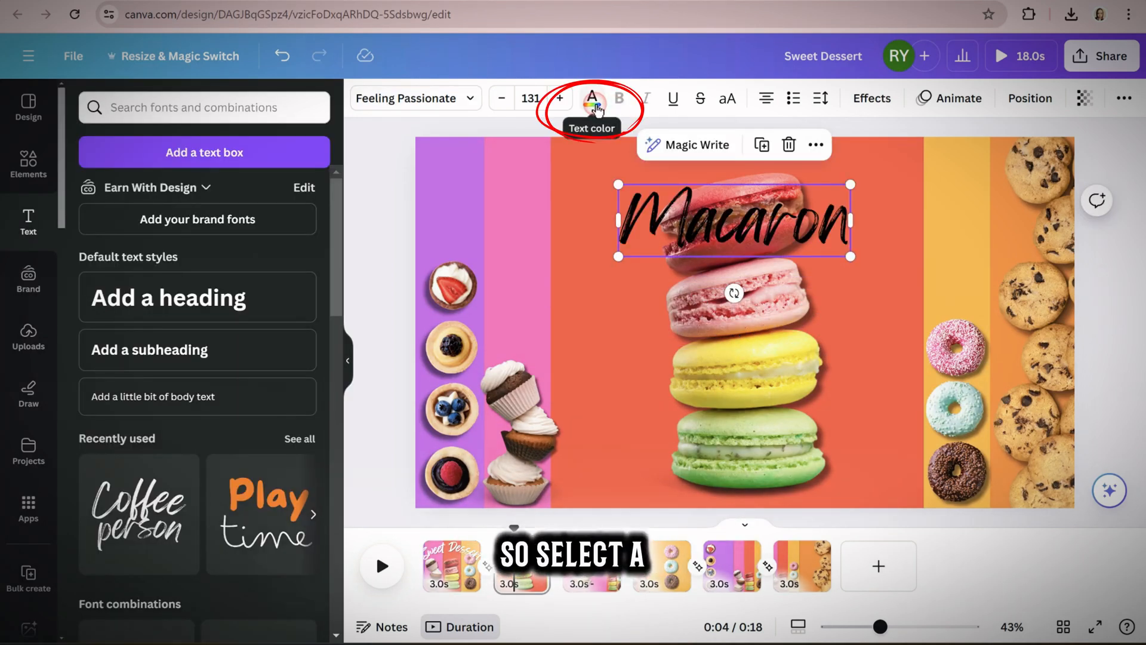
Colour the Macaron heading white and give it a black Shadow effect
click(597, 107)
click(86, 360)
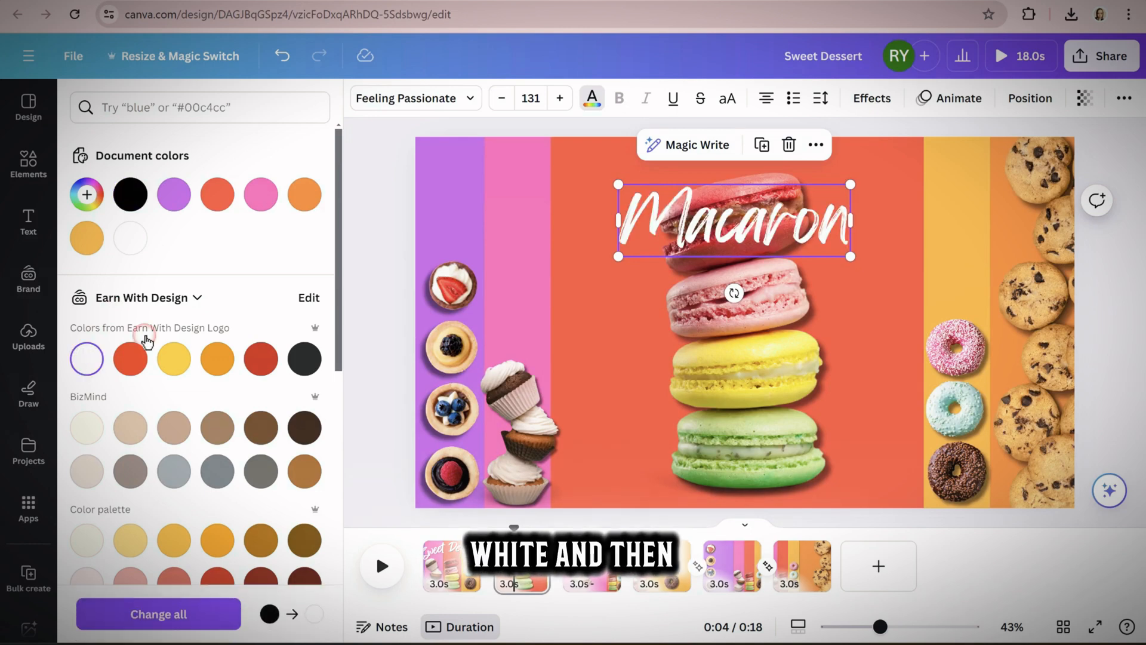
click(873, 102)
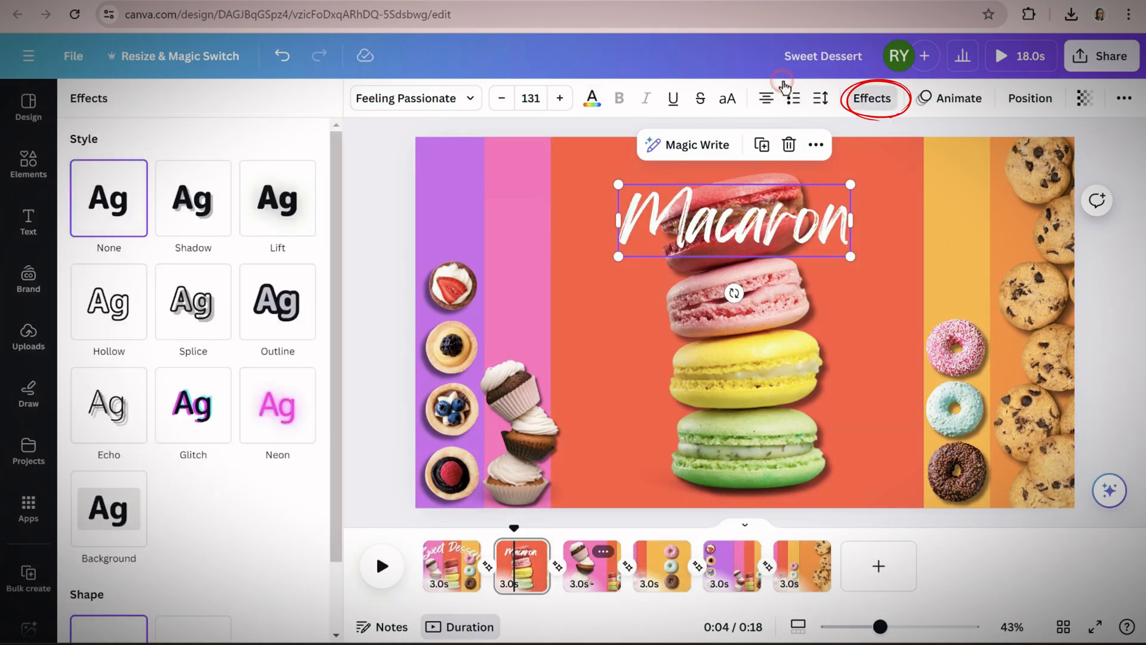
click(190, 220)
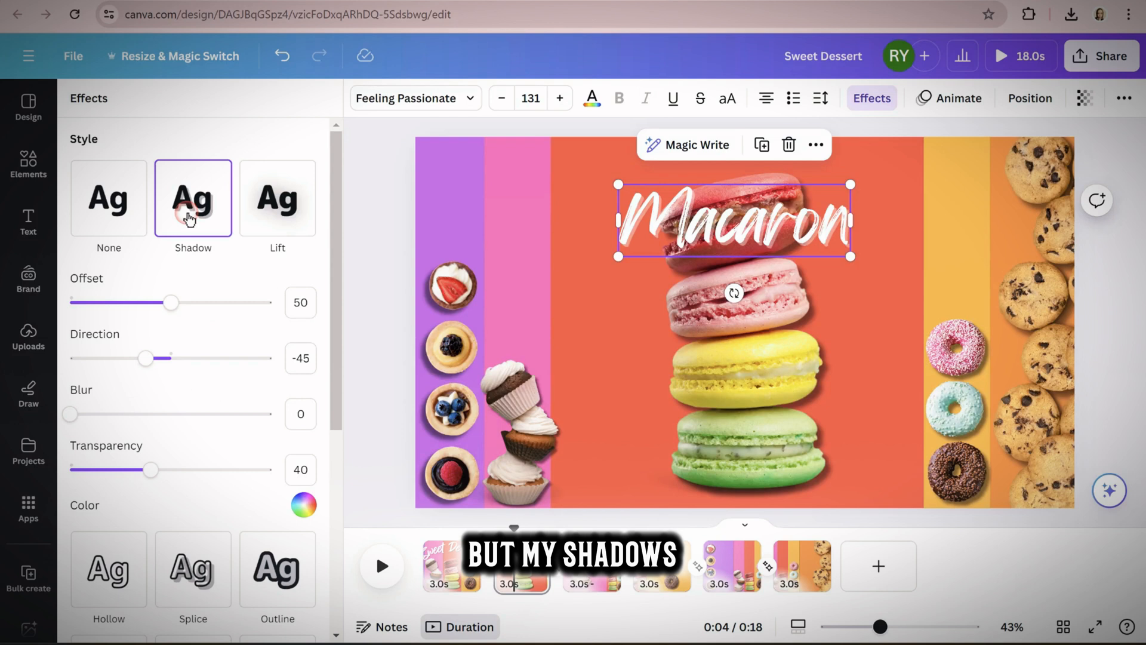
click(304, 508)
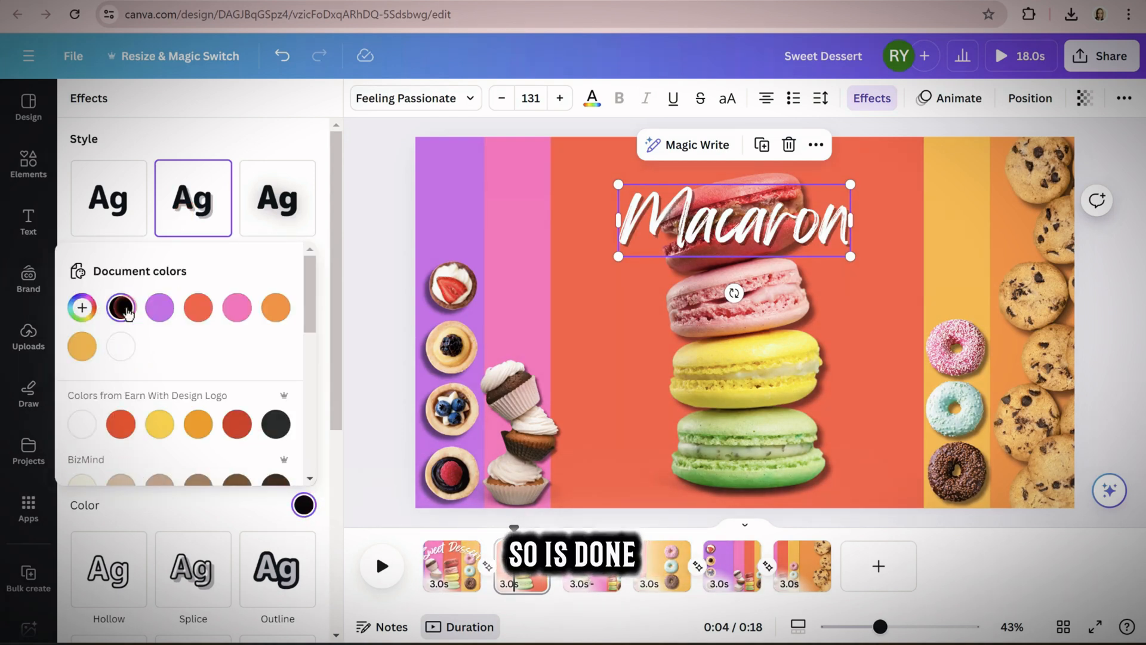
click(365, 358)
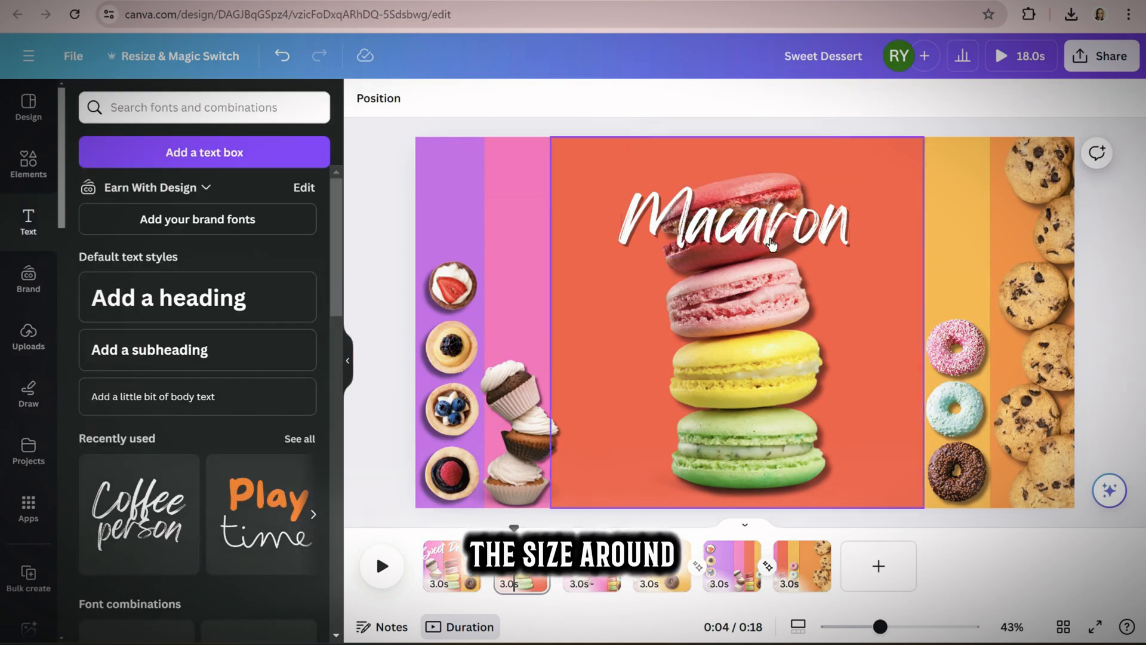
Enlarge the Macaron heading to about size 137 and apply the Wipe text animation
click(632, 194)
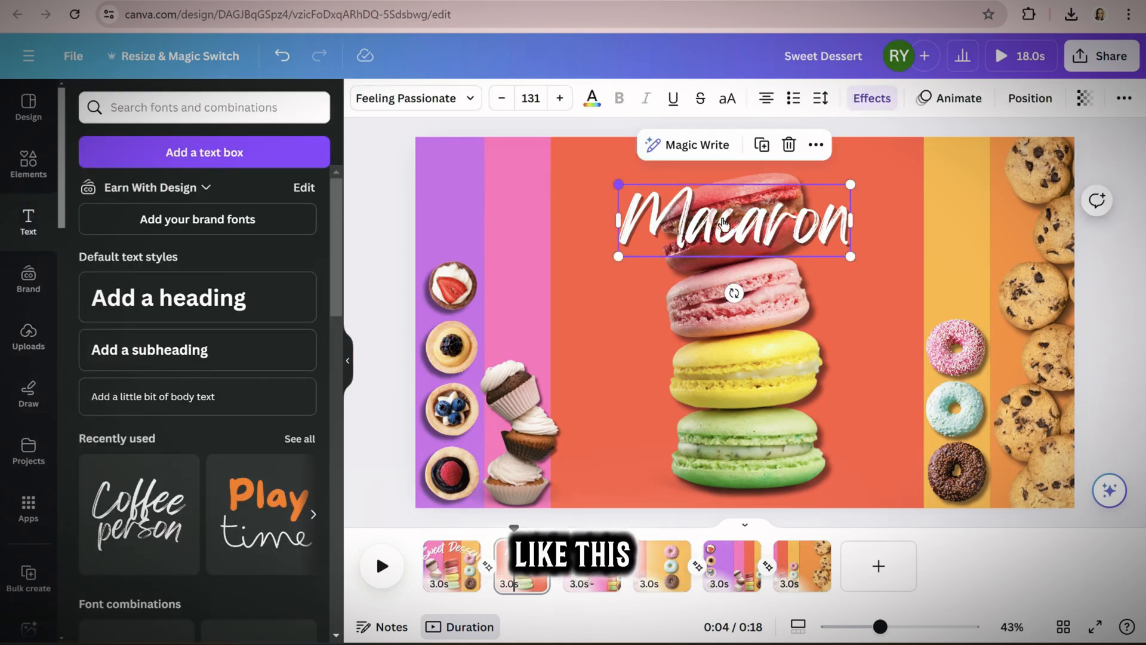
click(972, 99)
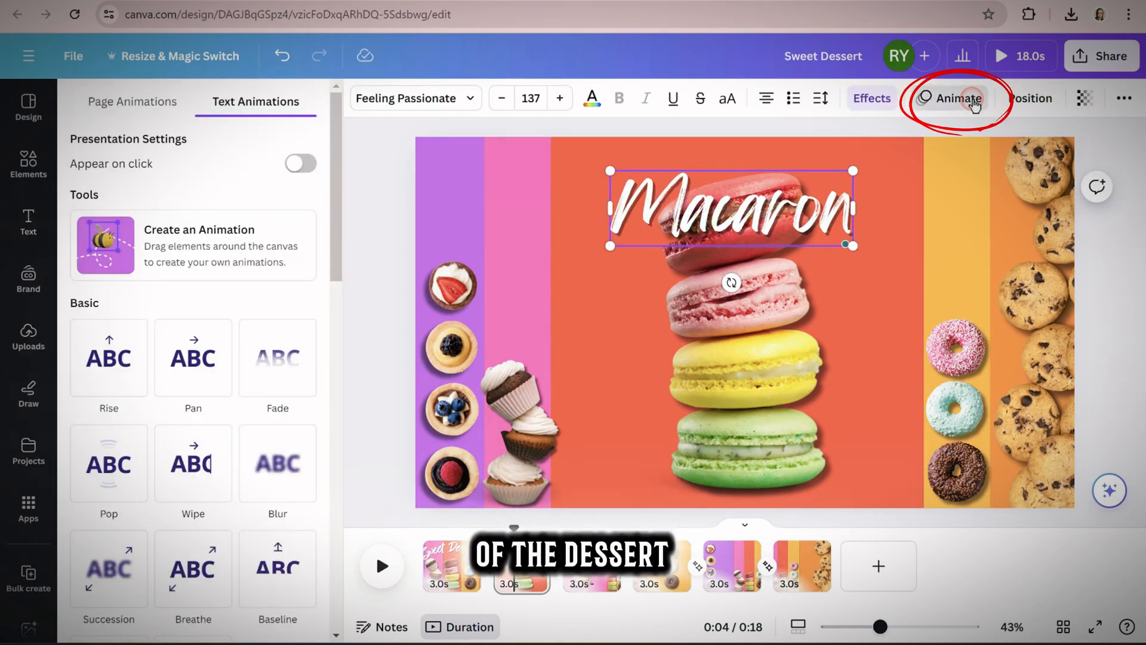
scroll(149, 239, down, 4)
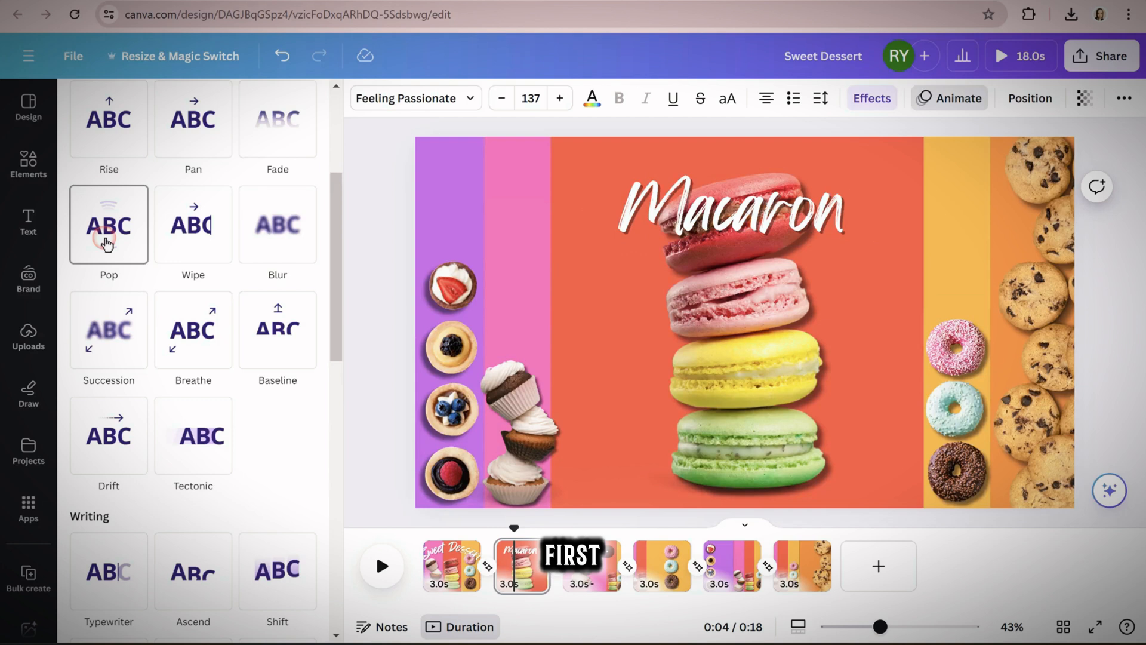
click(191, 238)
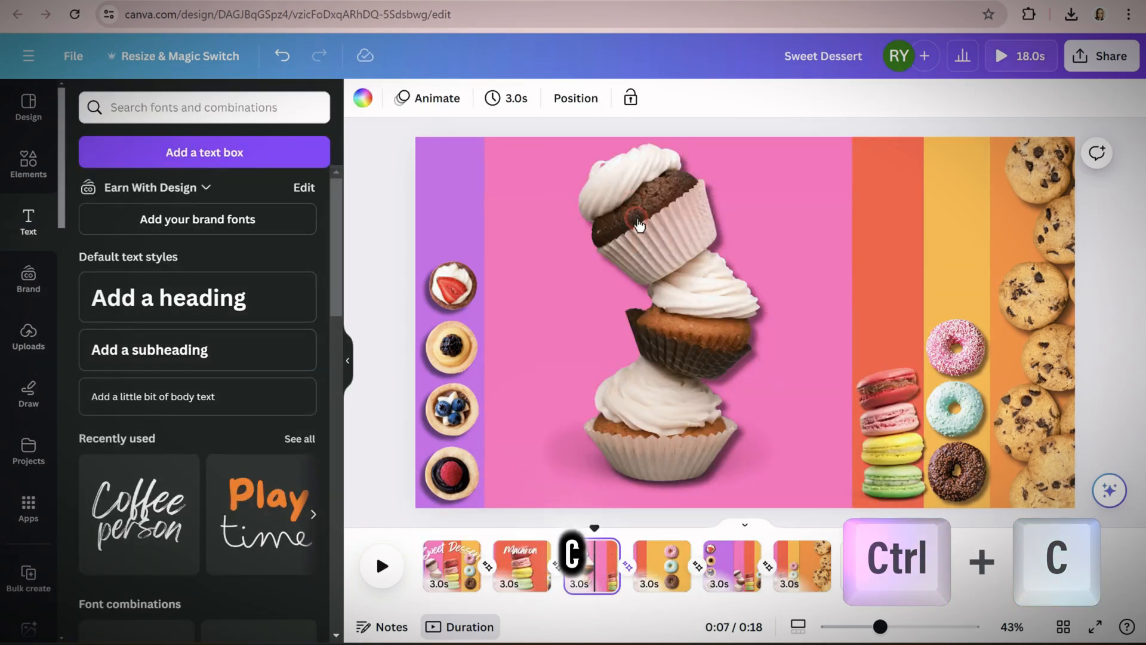
Paste the Macaron heading onto the cupcake page, place it over the top cupcake and reword it as "Muffin"
key(ctrl+v)
mouse_move(710, 225)
mouse_down()
mouse_move(667, 222)
mouse_move(716, 228)
mouse_move(695, 218)
mouse_up()
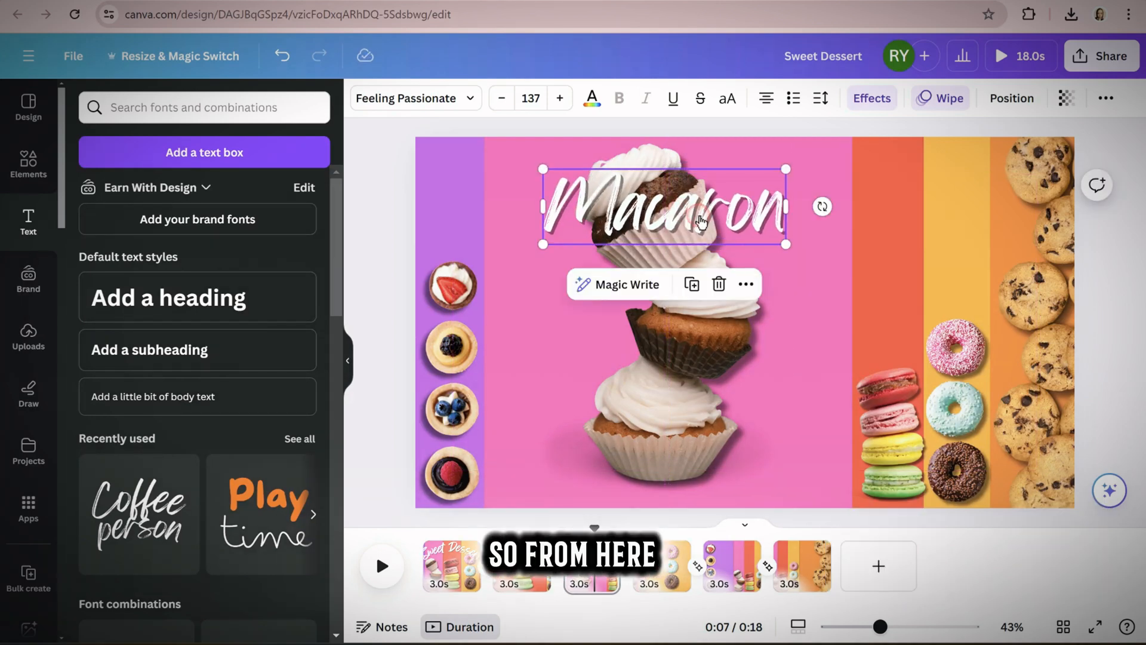
double_click(700, 221)
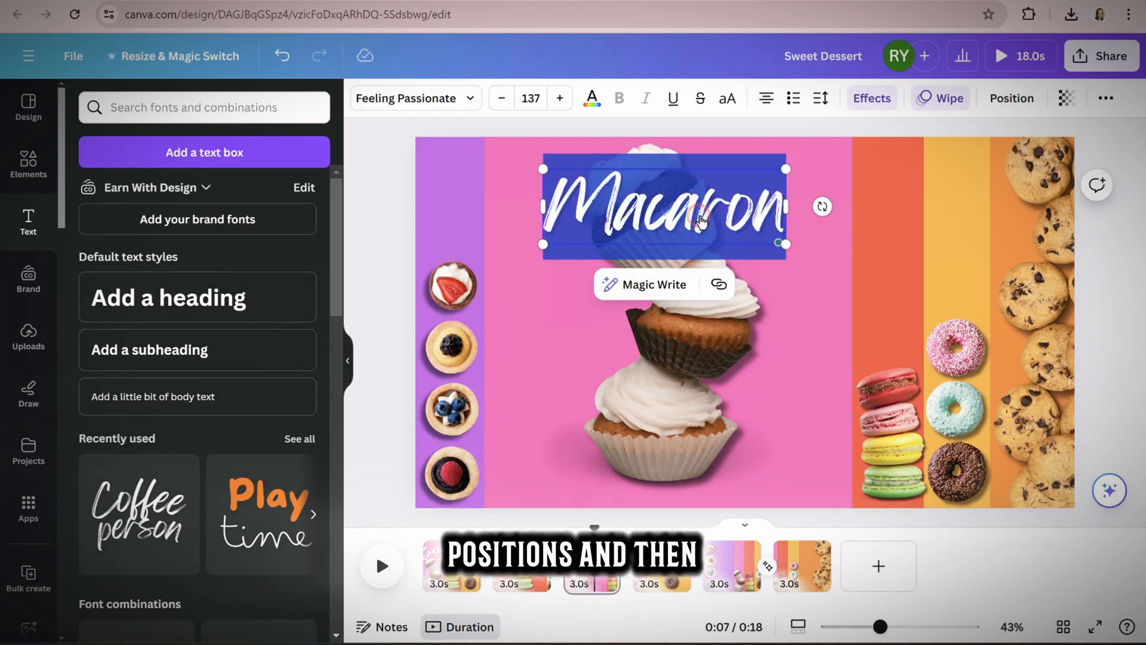
text(Muffin)
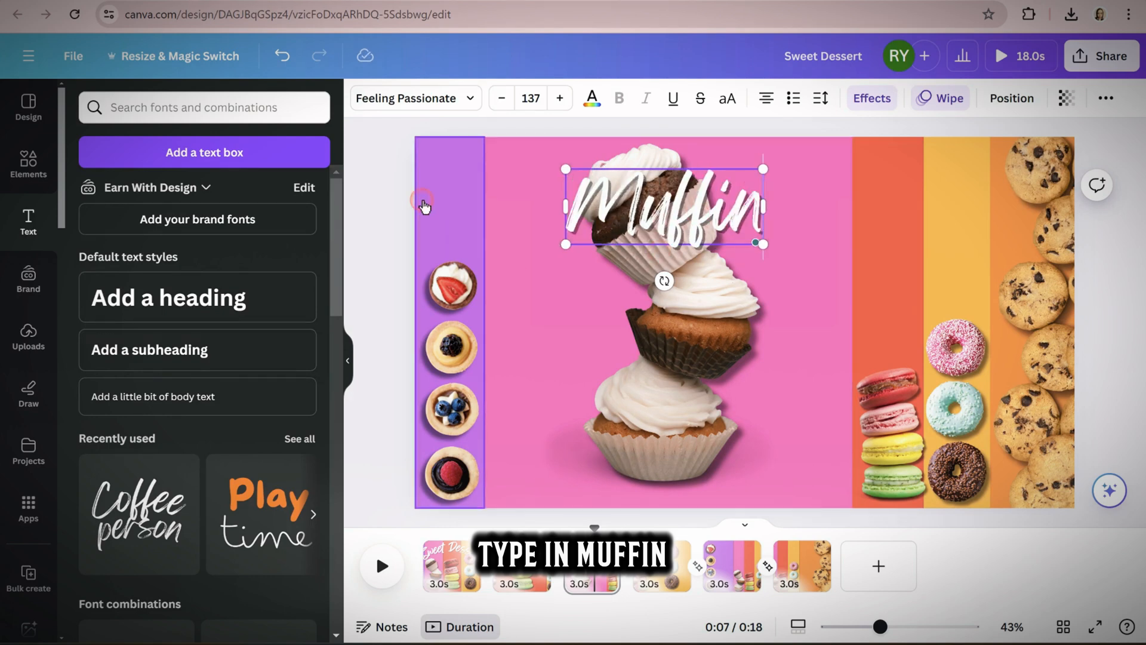
click(386, 185)
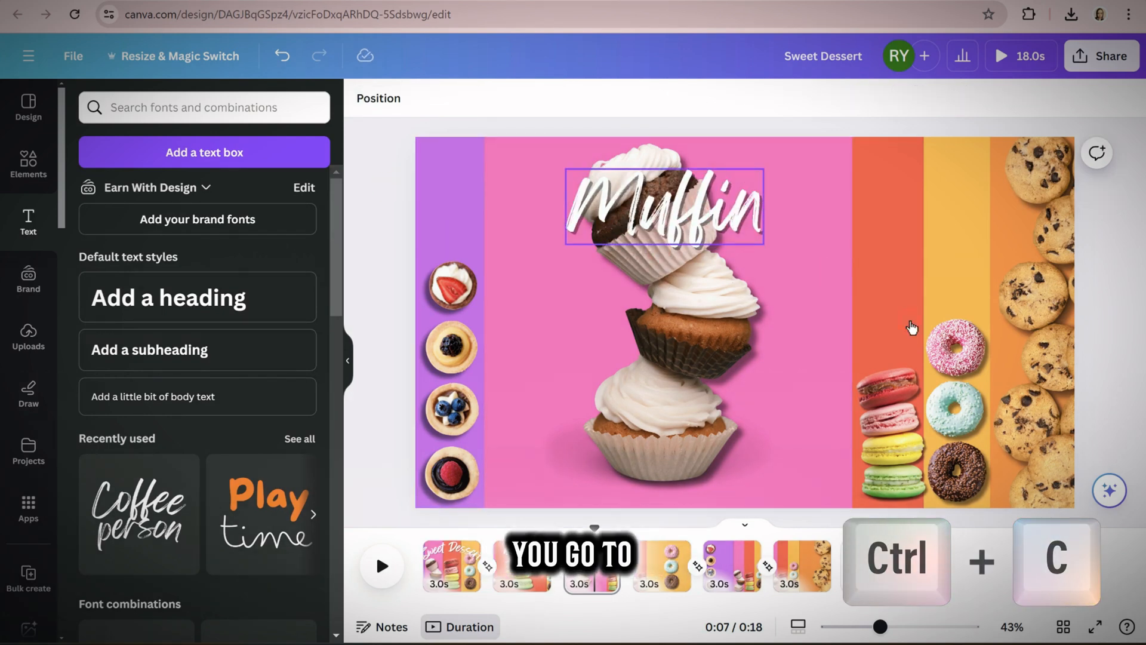
Paste the Macaron heading onto the doughnut page, centre it over the pink doughnut and reword it as "Doughnut"
click(662, 577)
key(ctrl+v)
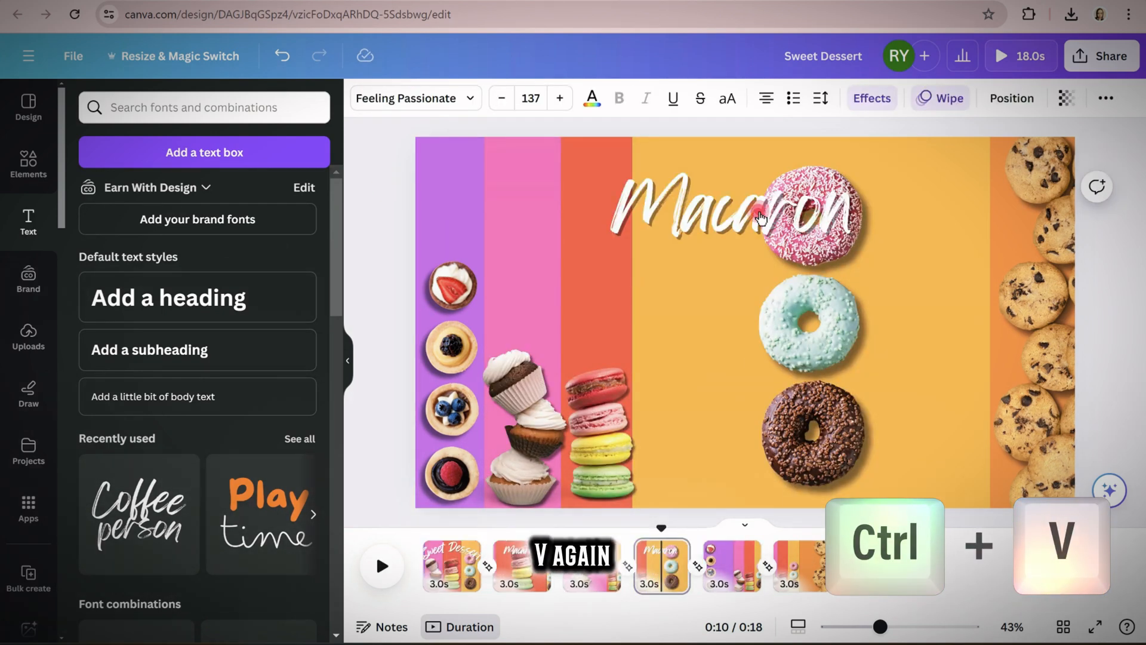
drag(651, 216, 820, 219)
double_click(819, 218)
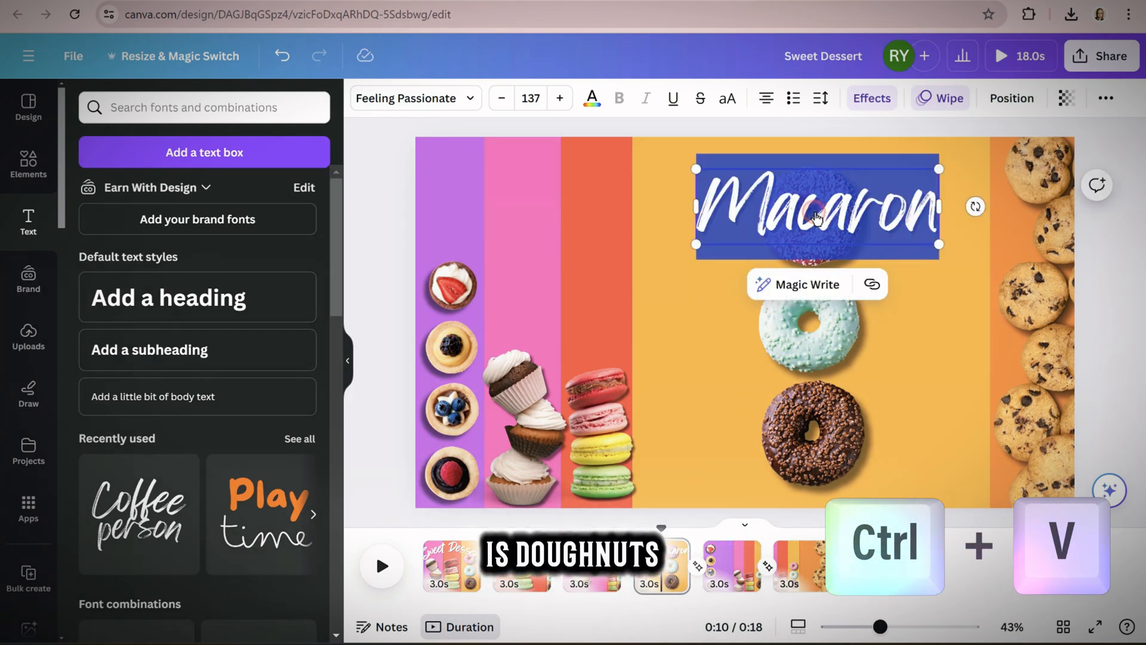
text(Dougghnut)
key(BackSpace)
key(BackSpace)
key(BackSpace)
key(BackSpace)
key(BackSpace)
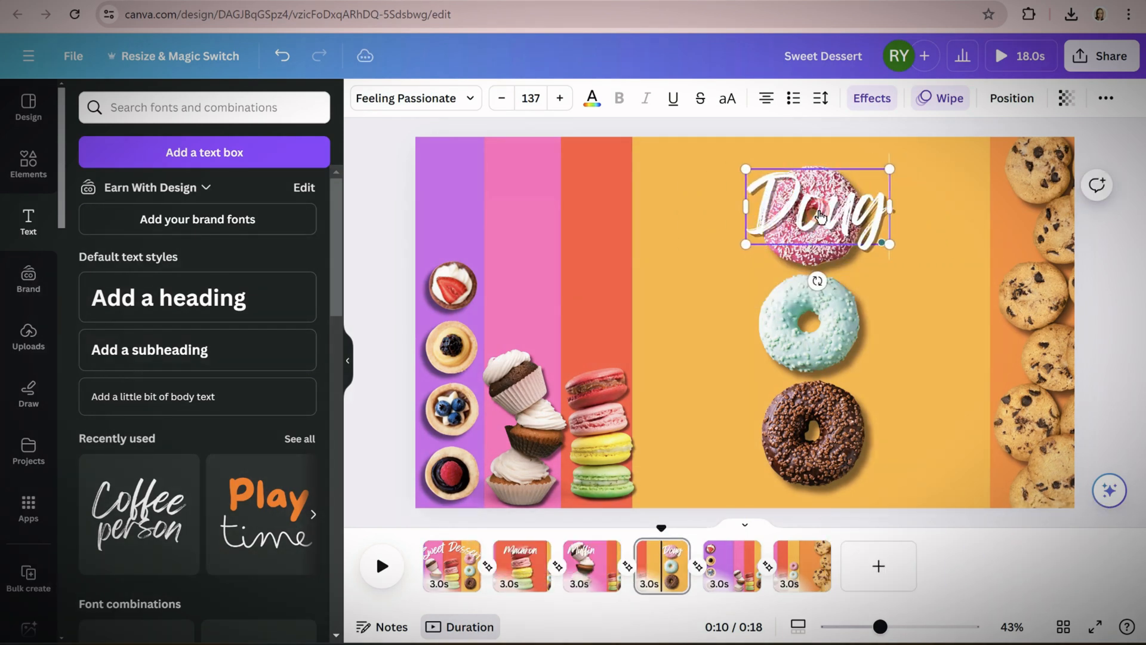
text(hnut)
Paste the heading onto the purple tart page, place it over the strawberry tart and reword it as "Fruit Tart"
click(728, 586)
key(ctrl+c)
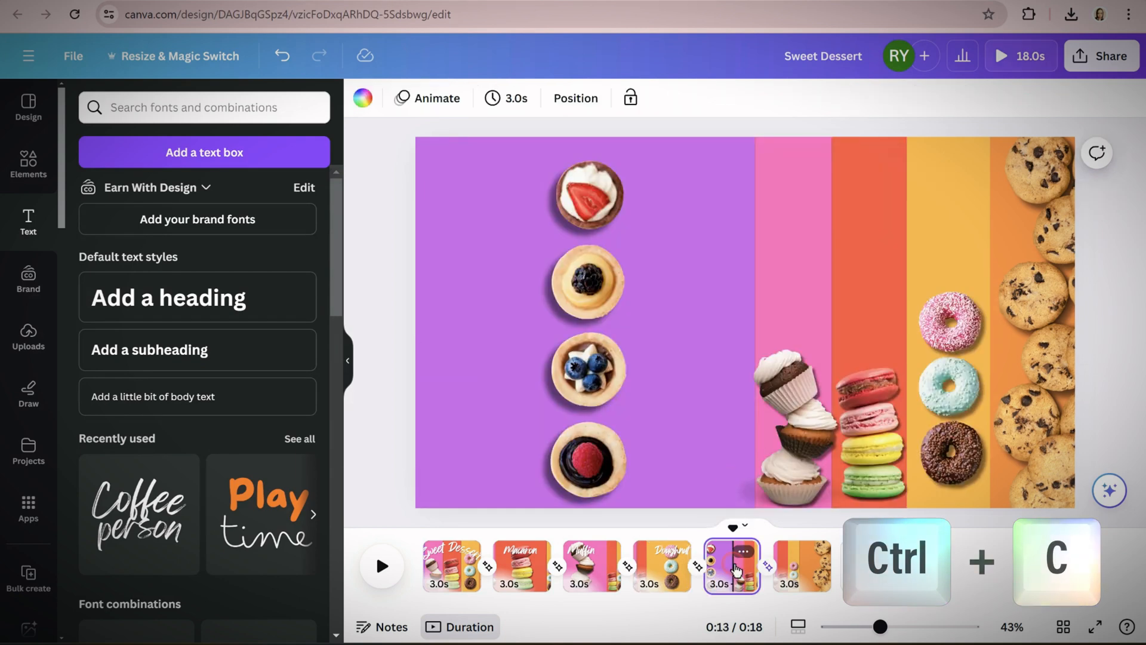
key(ctrl+v)
drag(739, 219, 609, 212)
double_click(609, 212)
text(Fr)
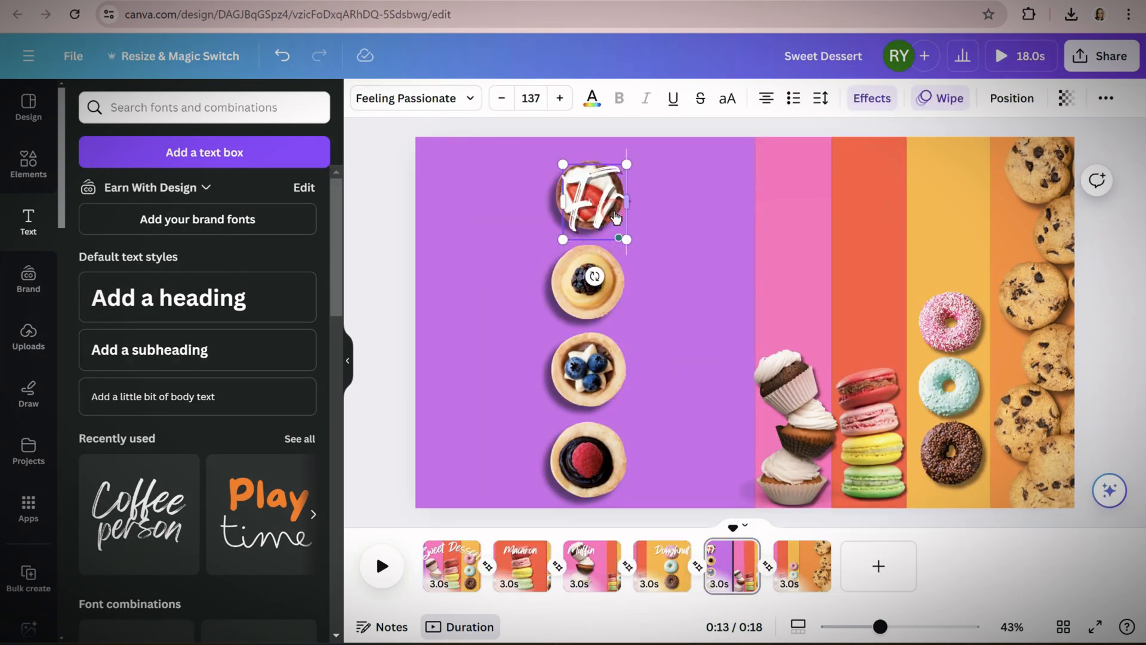
text(uit Tart)
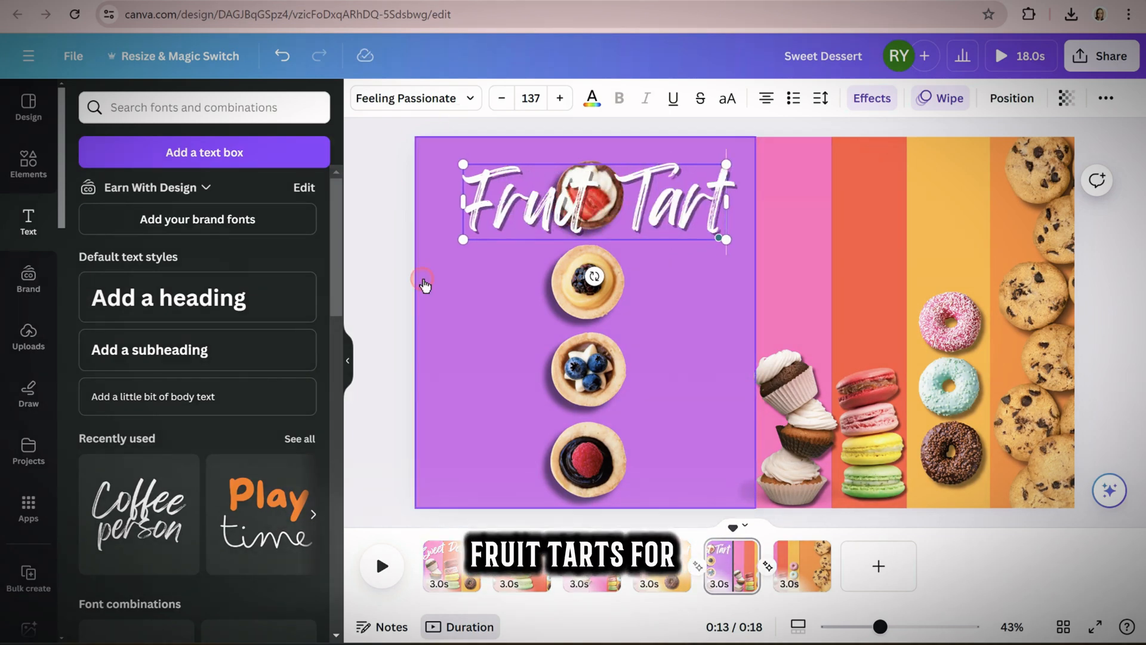
click(391, 288)
Paste the heading onto the cookie page, place it over the upper cookies and reword it as "Cookies"
click(806, 563)
key(ctrl+v)
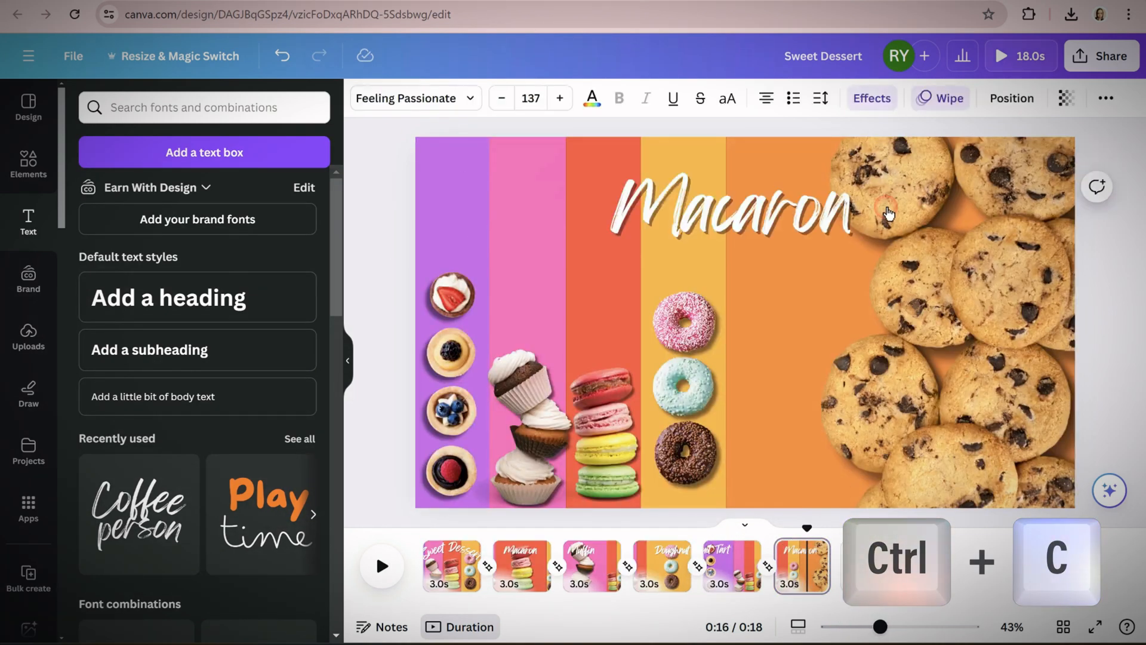
drag(743, 213, 908, 213)
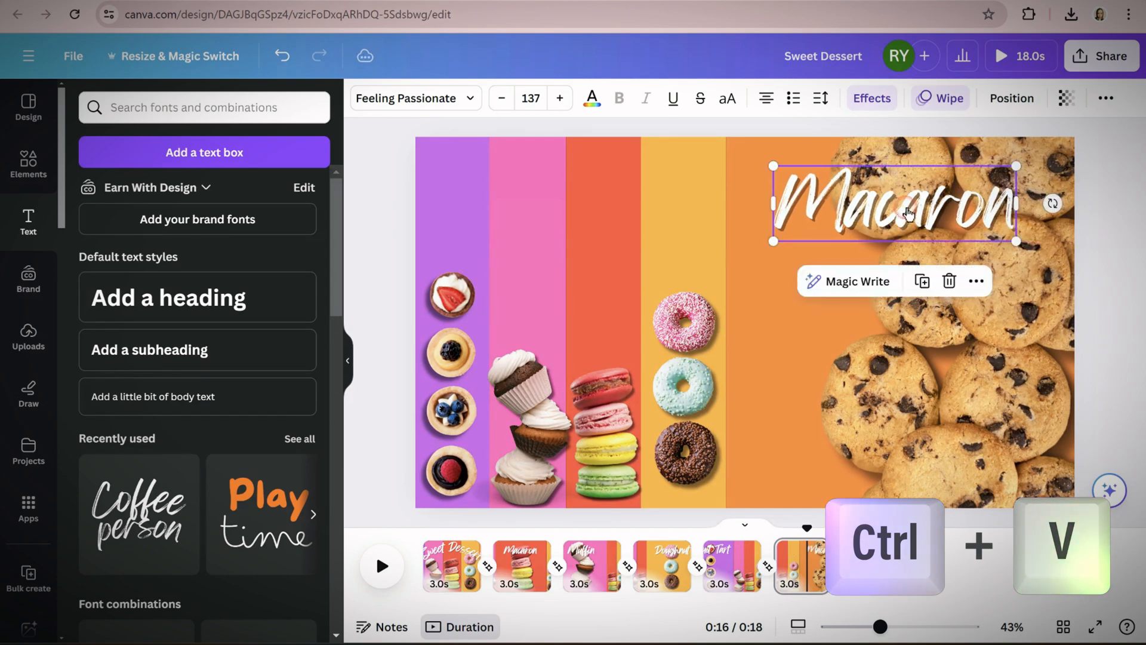
double_click(907, 213)
text(Cookies)
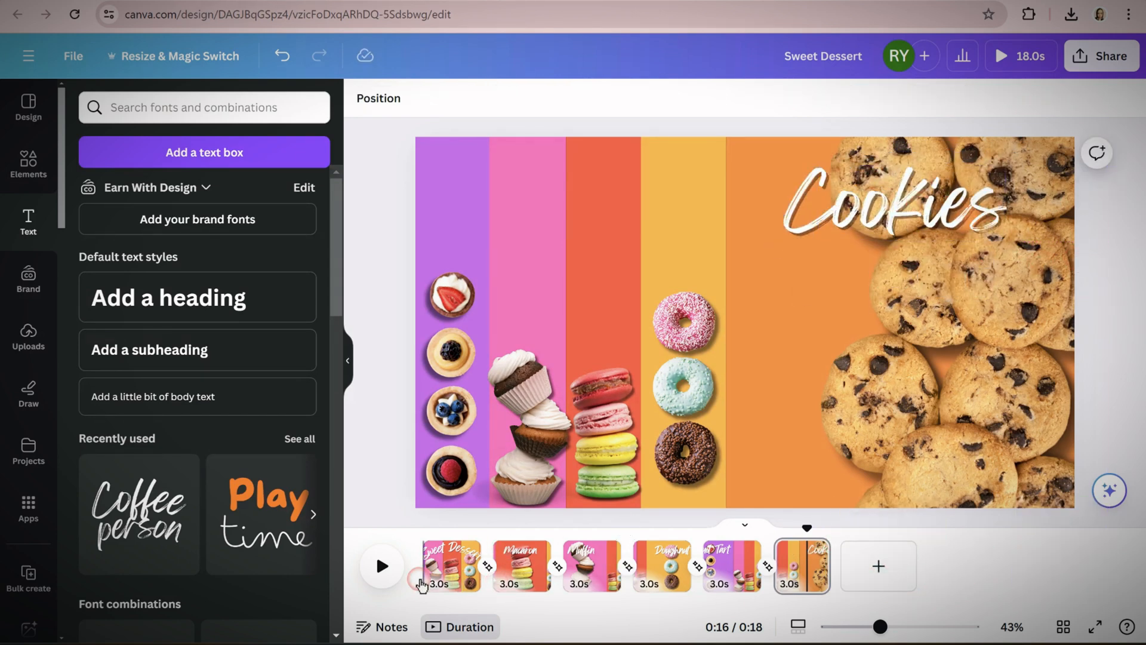
Duplicate the first Sweet Dessert page and move the copy to the end of the timeline
right_click(475, 560)
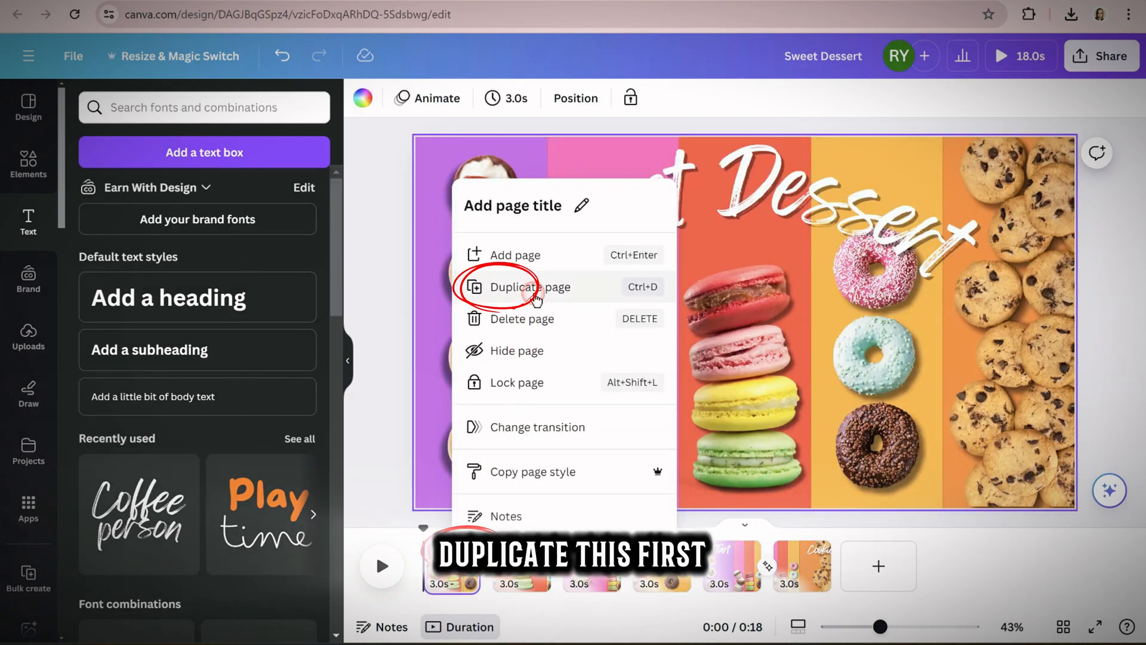
click(530, 287)
drag(519, 566, 838, 569)
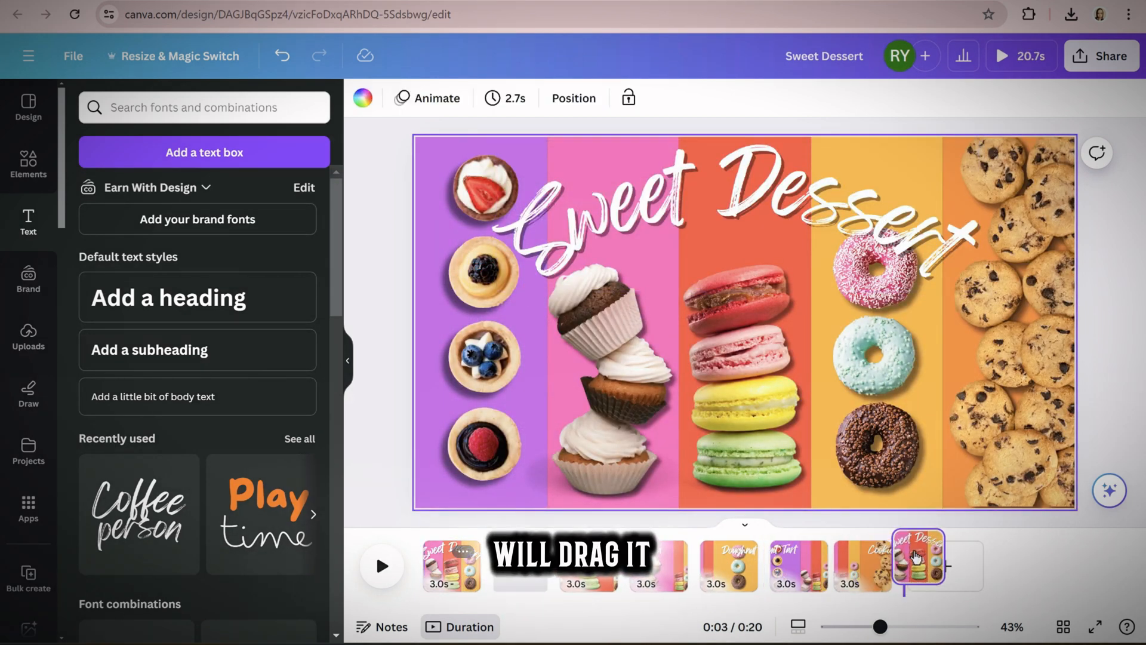
drag(916, 559, 919, 562)
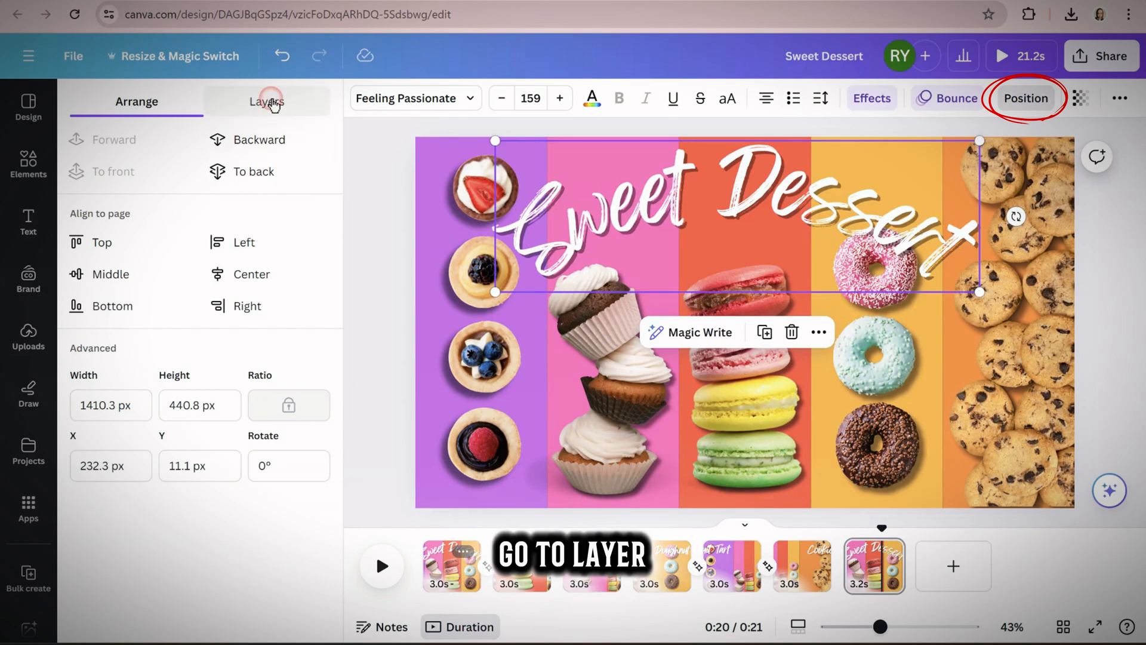
Select all five coloured background stripes in the last page's layers and group them
click(273, 104)
click(258, 554)
scroll(269, 508, down, 4)
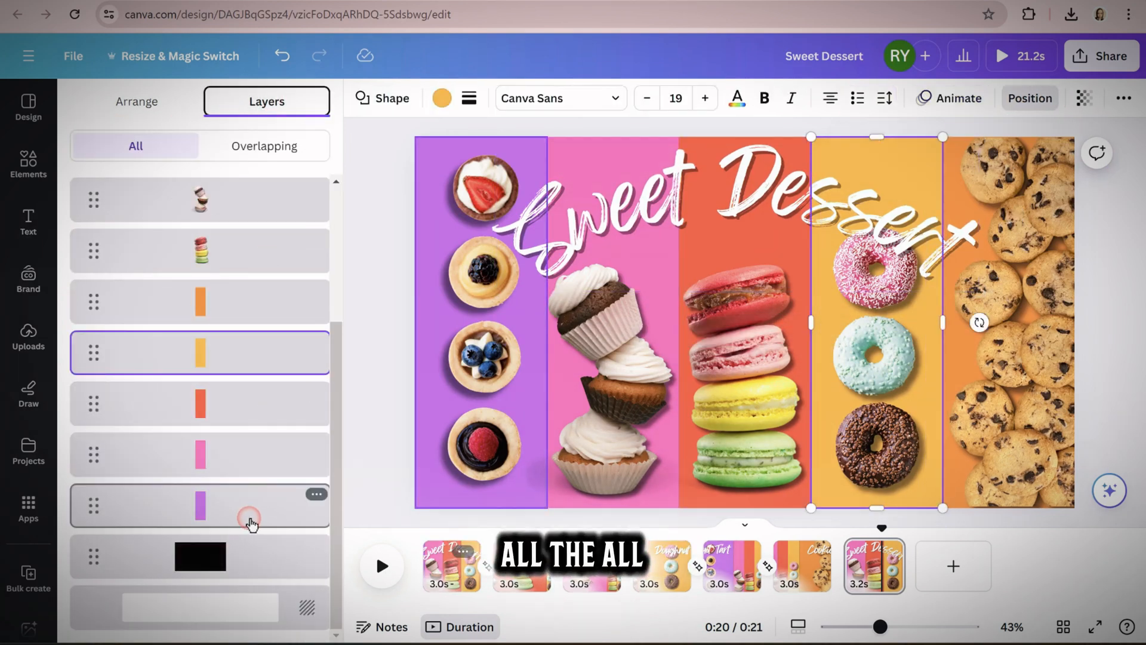
shift+click(241, 305)
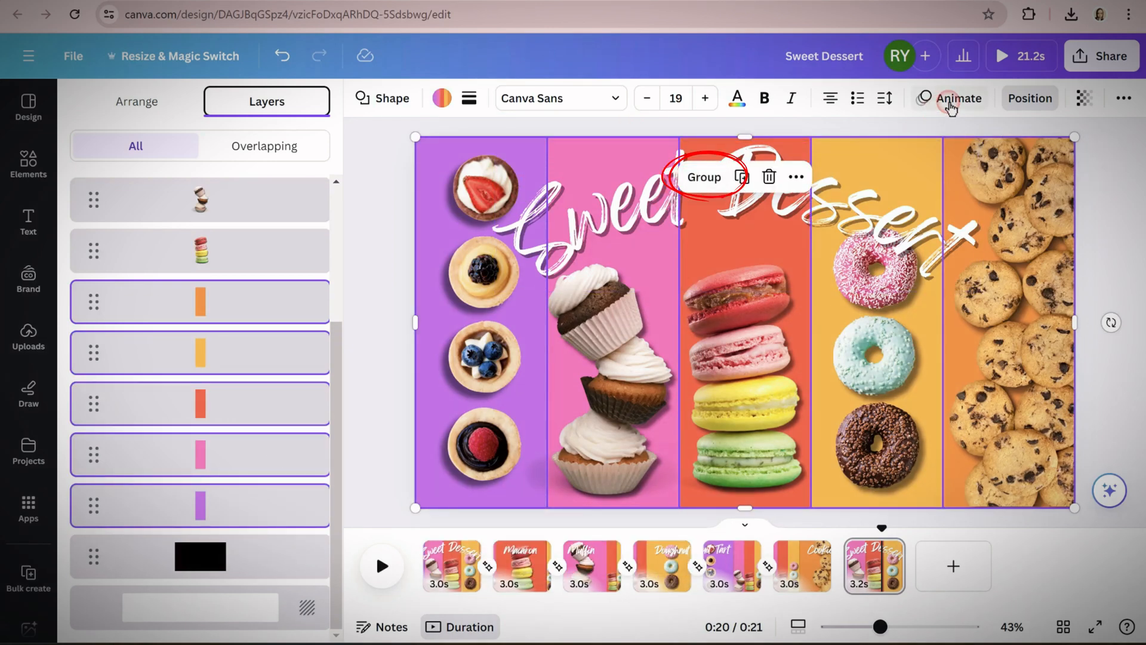
click(707, 179)
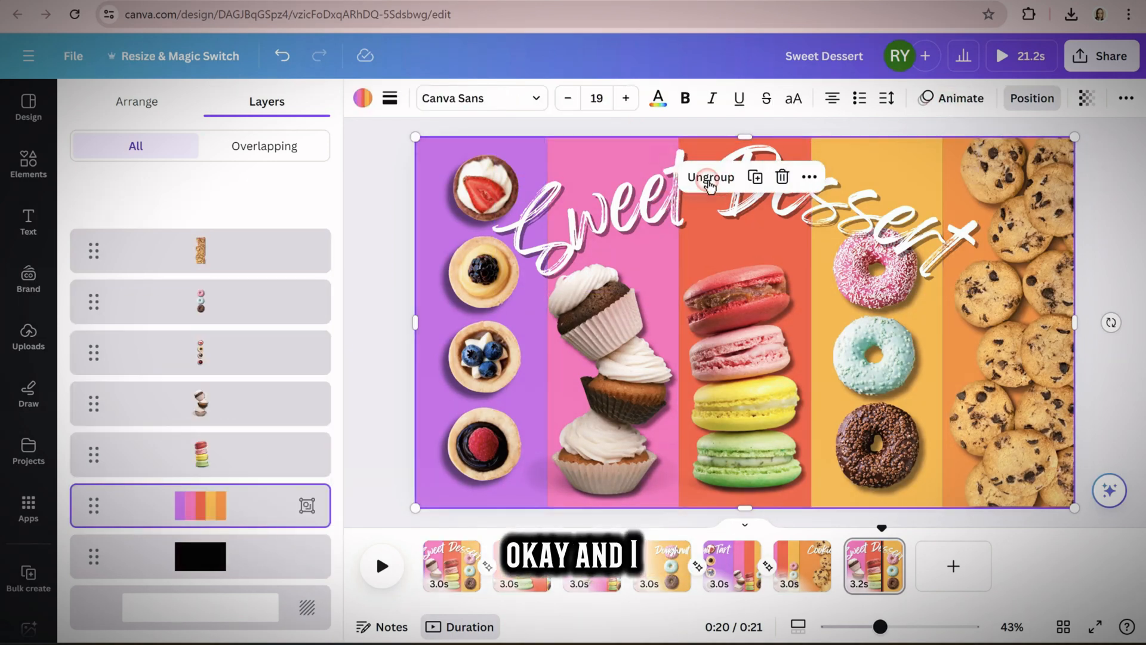
Animate the grouped stripes with Baseline on enter, moving downwards at the minimum speed
click(957, 99)
click(281, 578)
scroll(199, 553, down, 5)
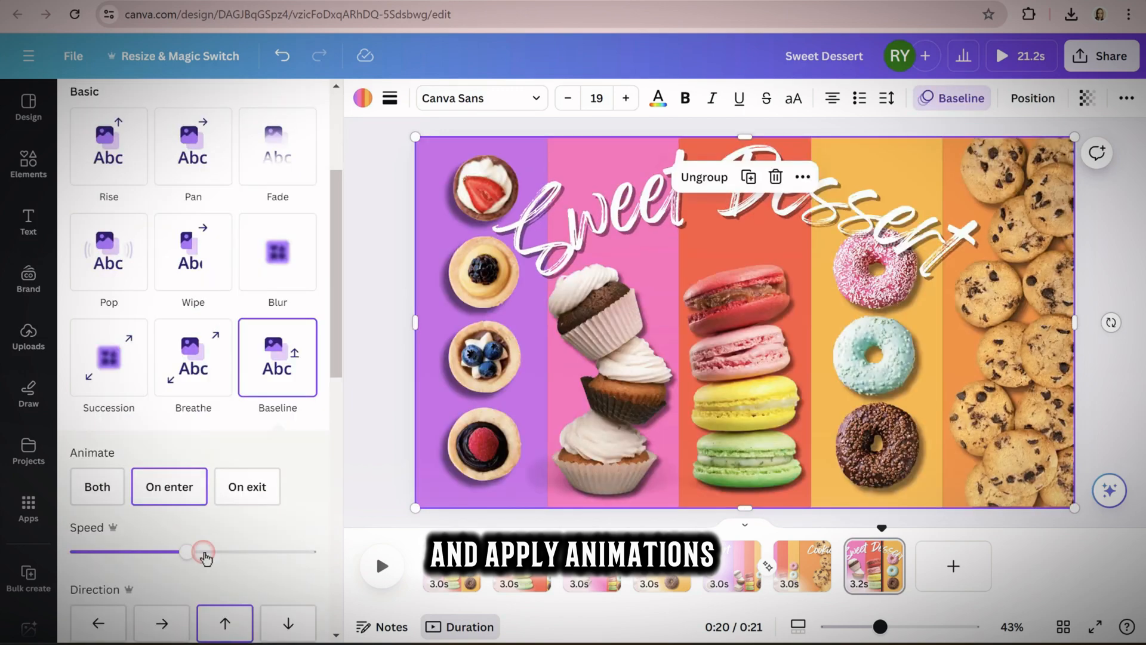
click(288, 543)
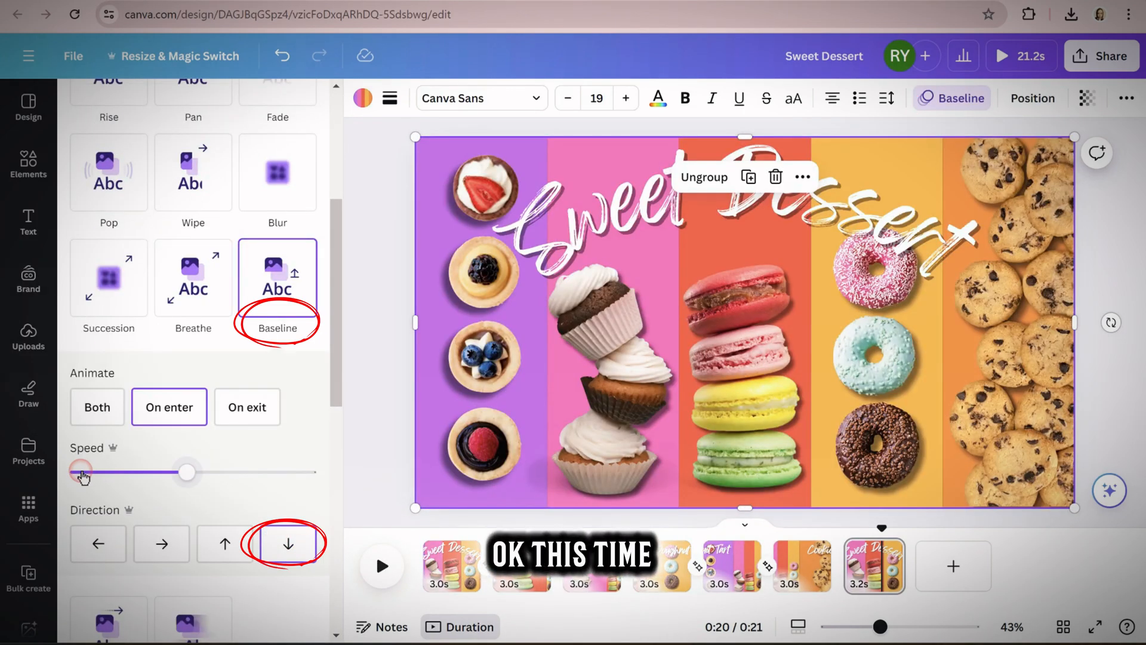
drag(187, 487, 78, 478)
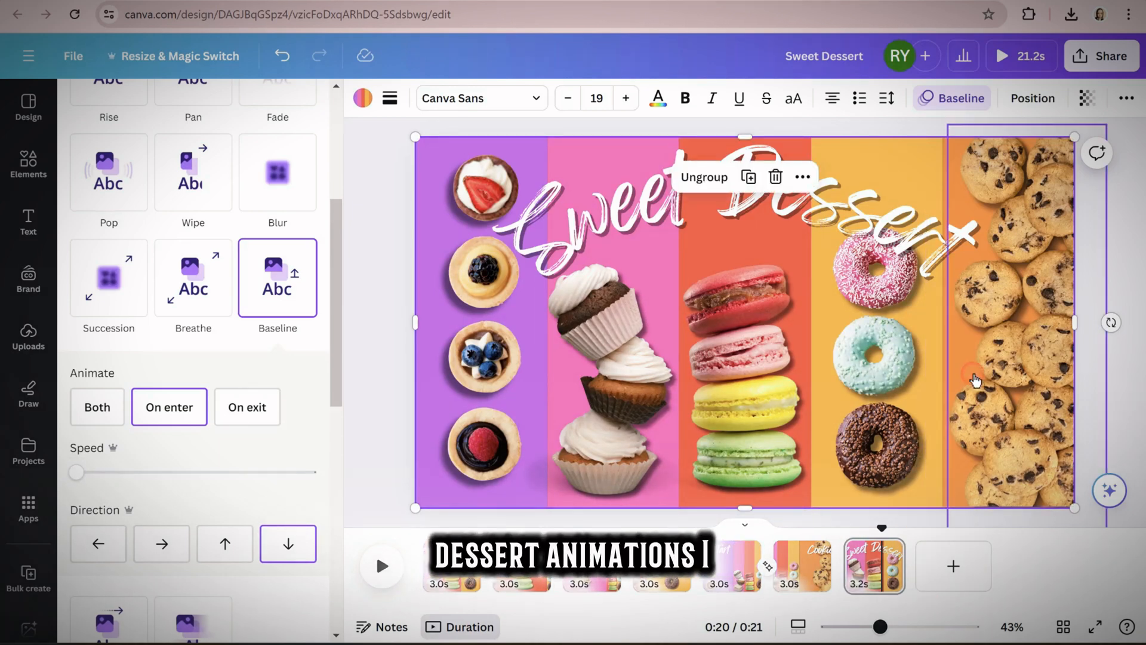
Select all five dessert images on the last page, remove their Scrapbook animation, group them and apply Baseline
click(976, 379)
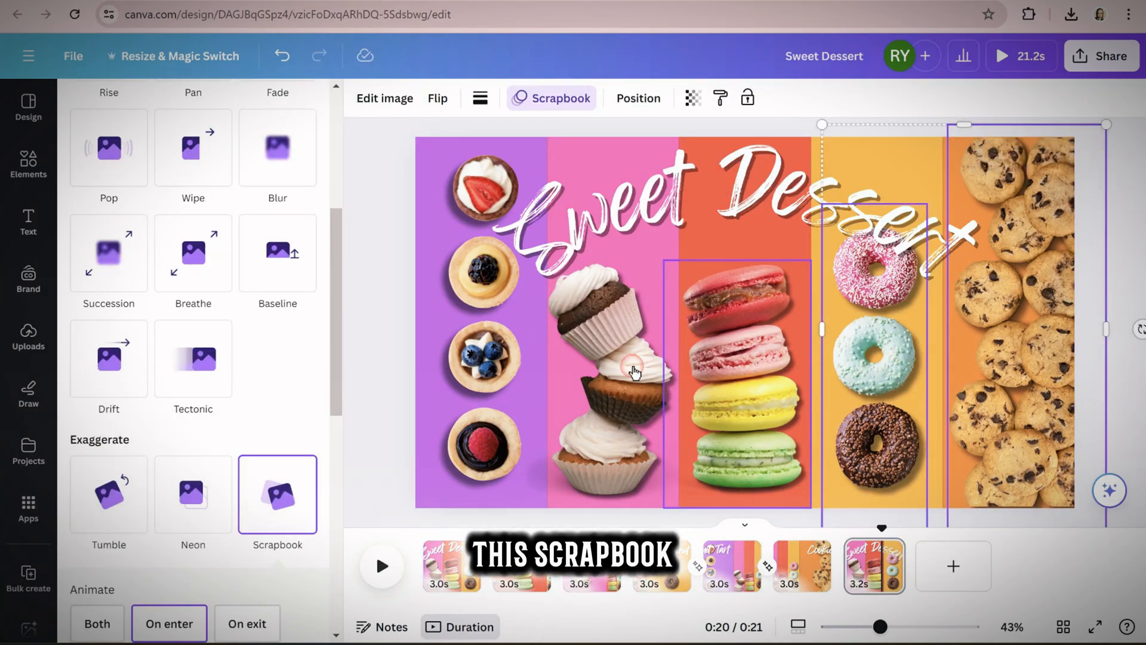
shift+click(634, 372)
shift+click(471, 376)
scroll(210, 542, down, 4)
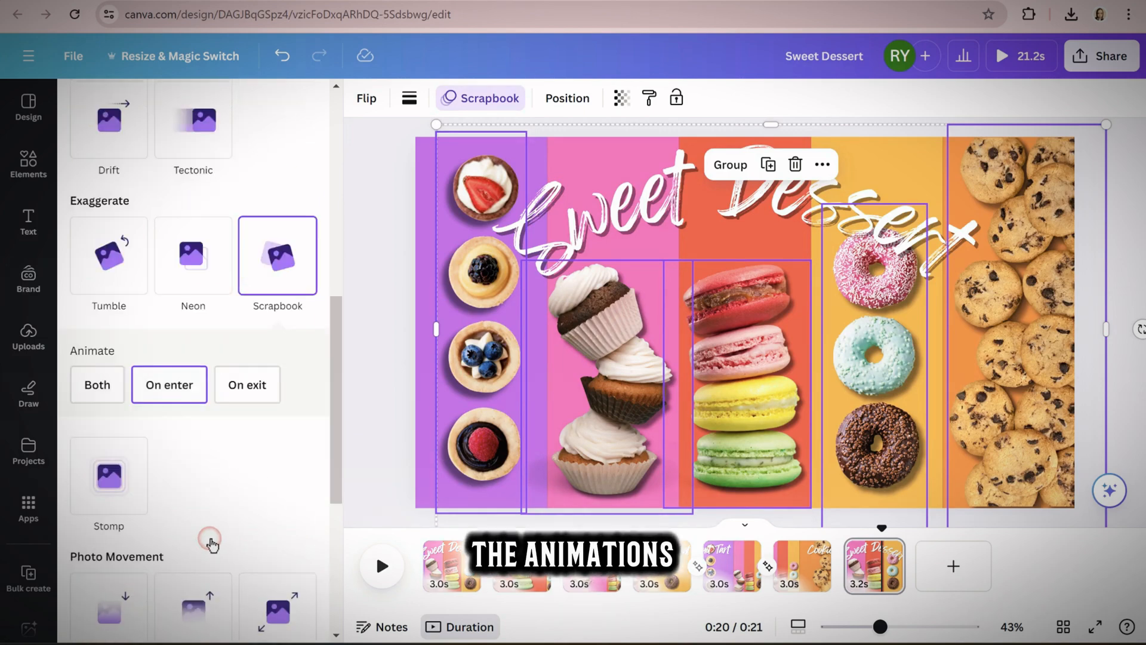
scroll(197, 573, down, 6)
click(174, 614)
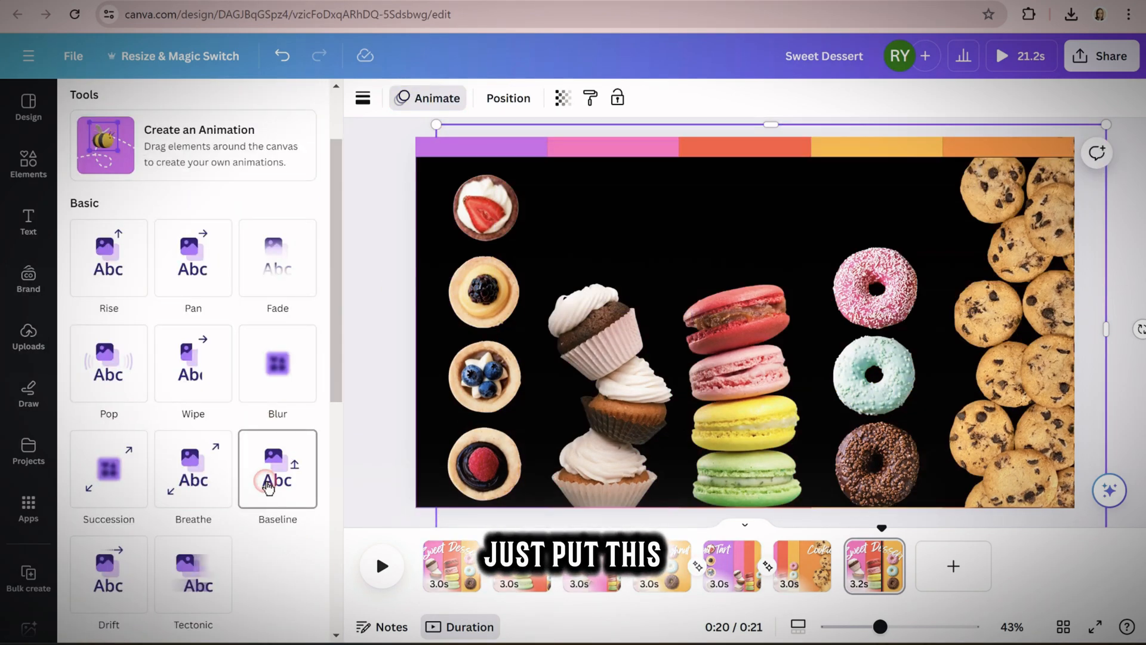
click(267, 486)
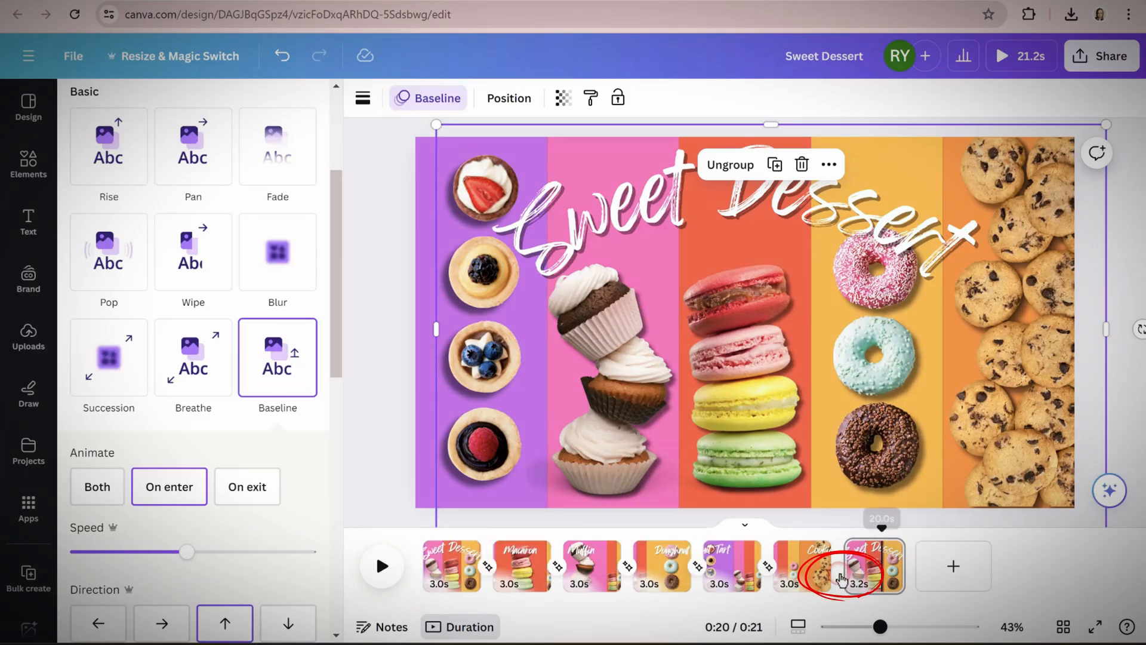
Add a Match & Move transition between the Cookies page and the last Sweet Dessert page, and preview the video
mouse_move(852, 578)
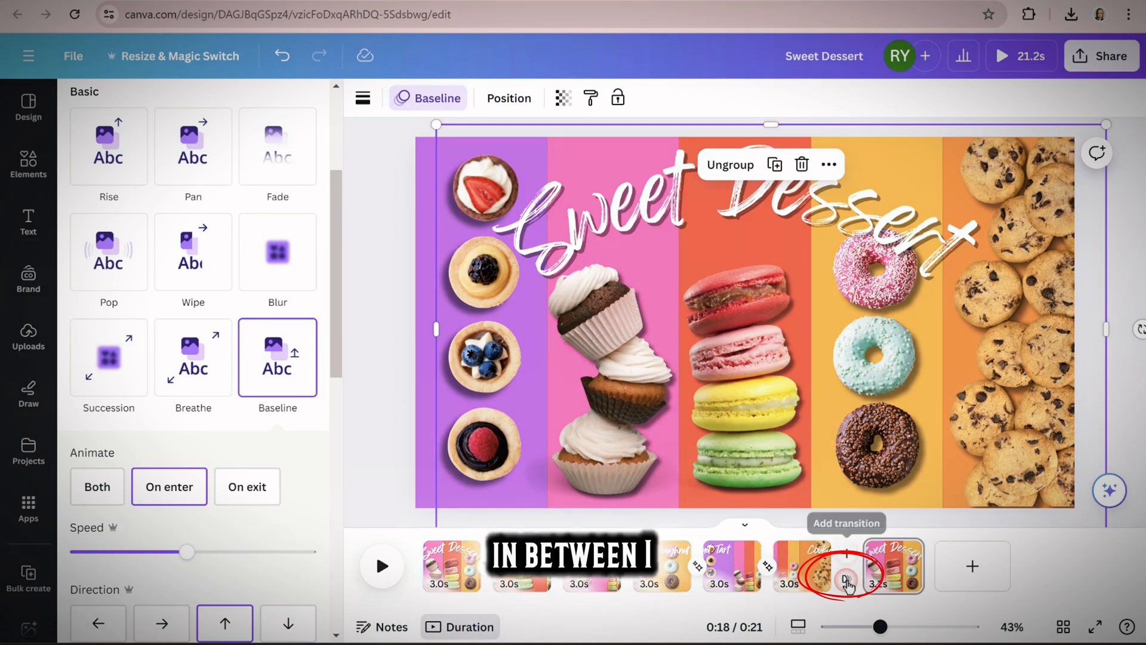
click(851, 559)
click(106, 415)
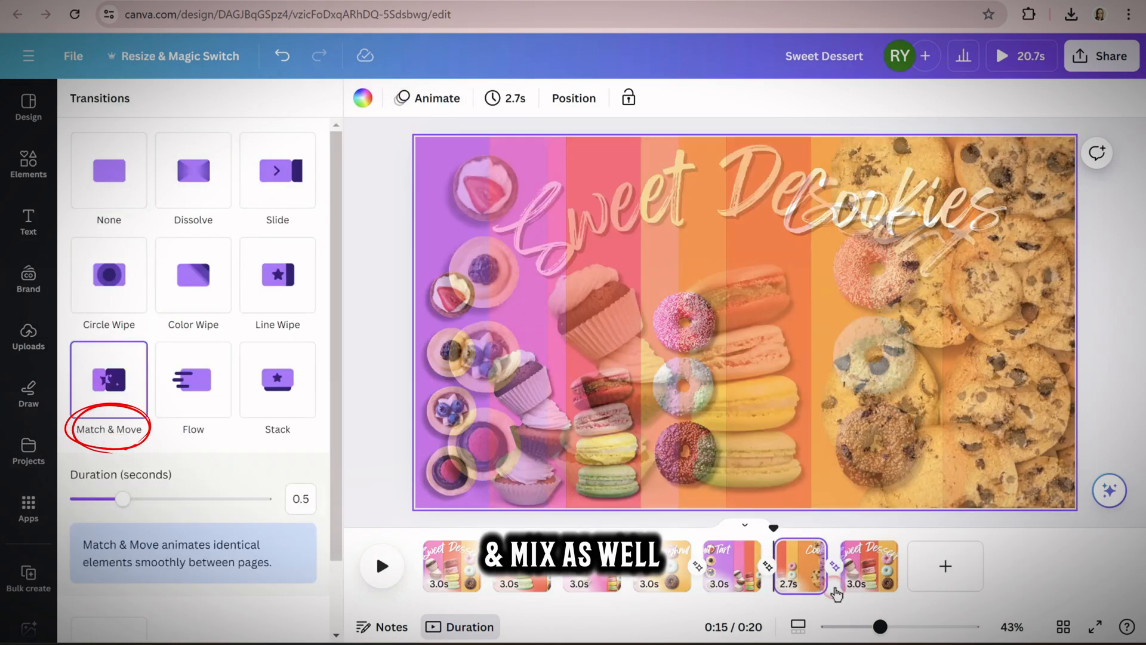
click(401, 548)
click(374, 574)
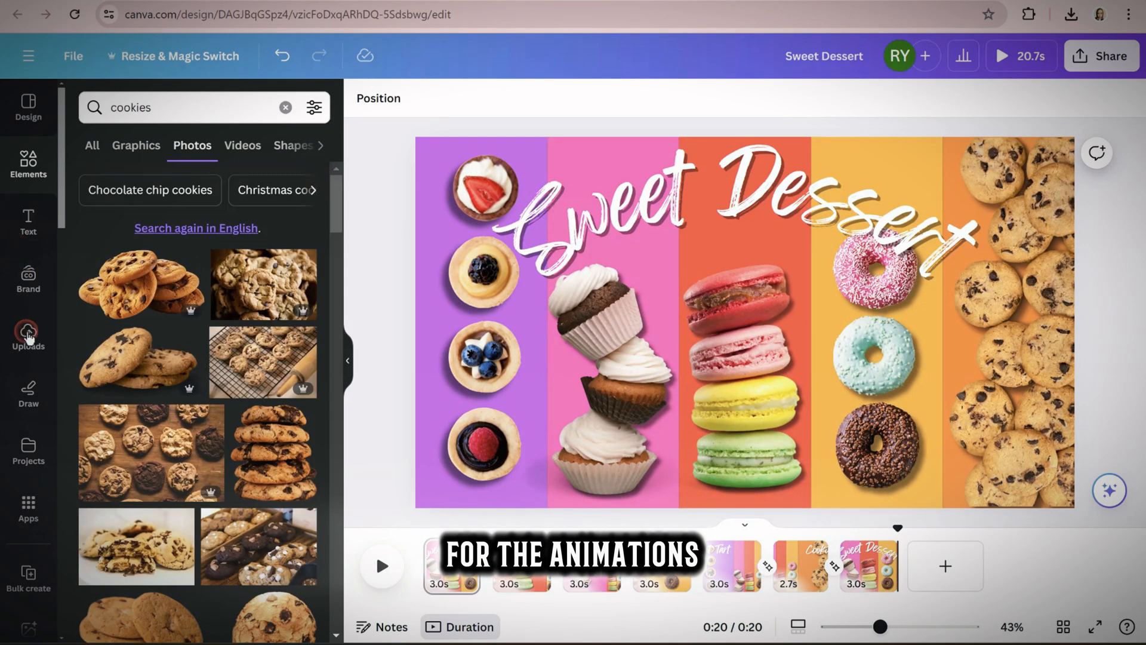
Add the uploaded audio track "Twirly Tops - The Green Orbs" to the timeline beneath the pages
click(27, 334)
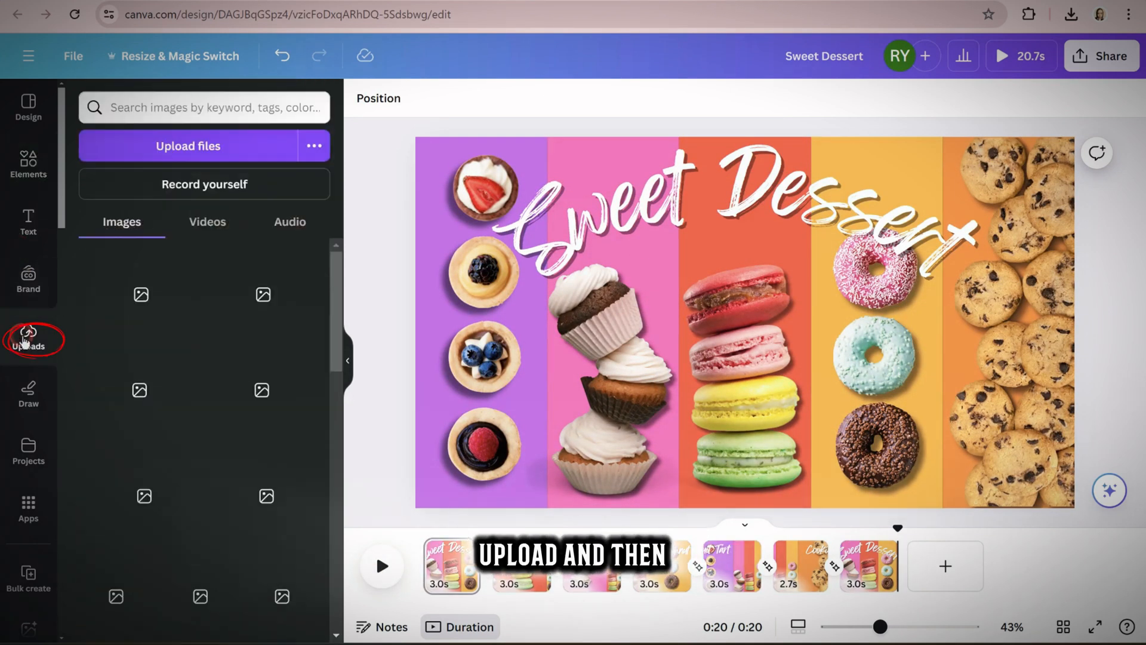
click(290, 218)
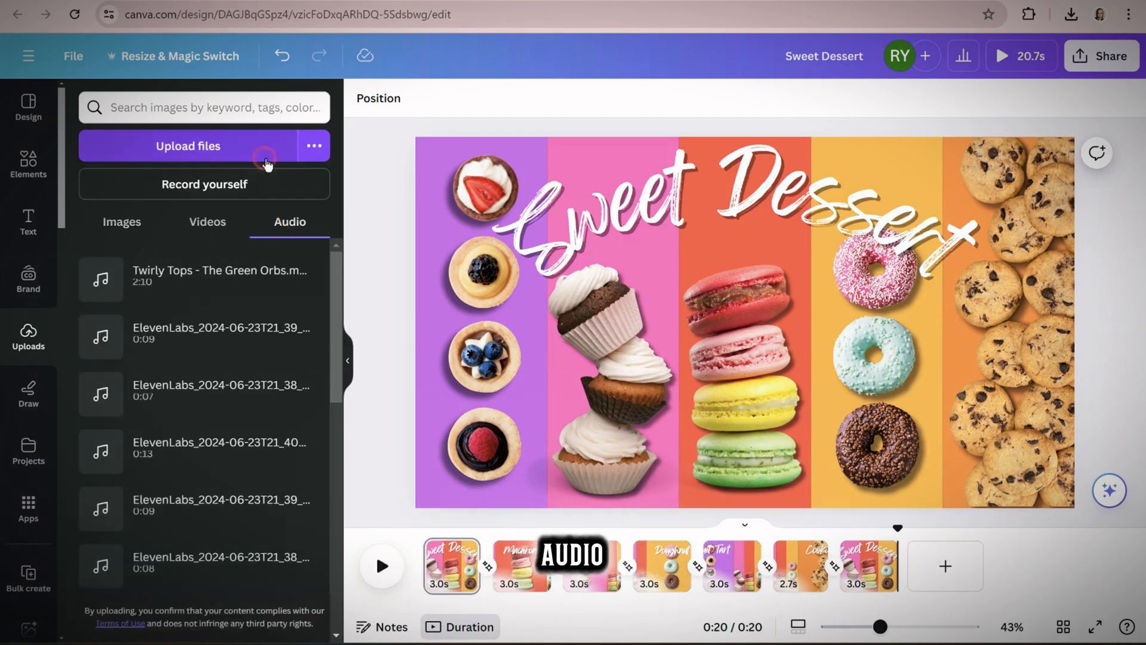
click(267, 164)
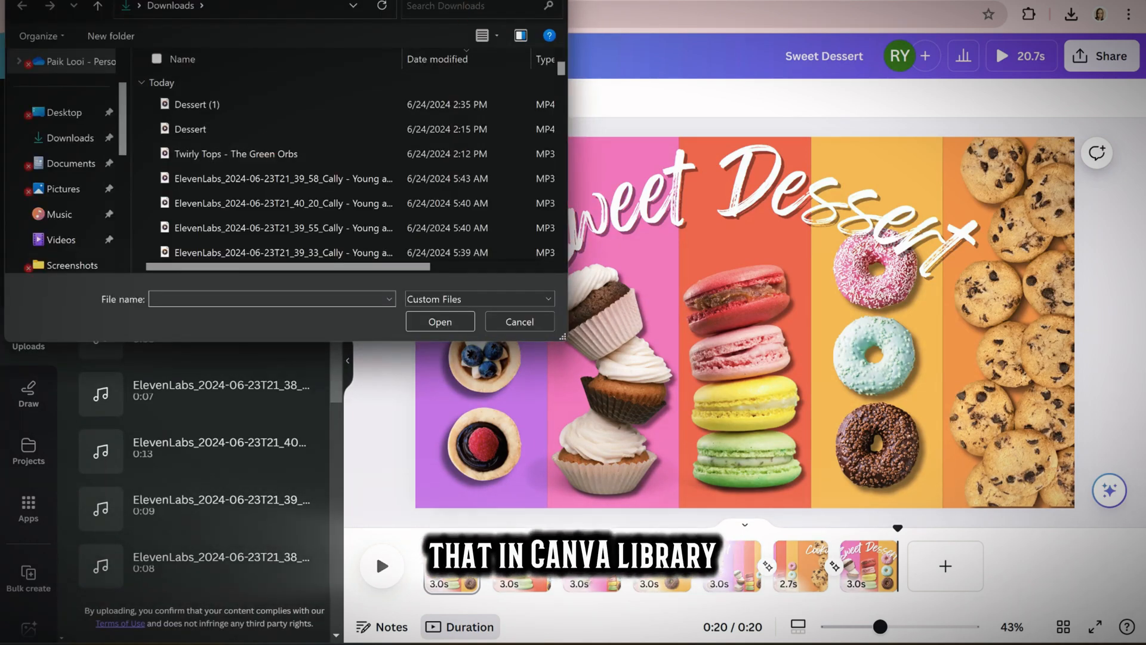
click(370, 147)
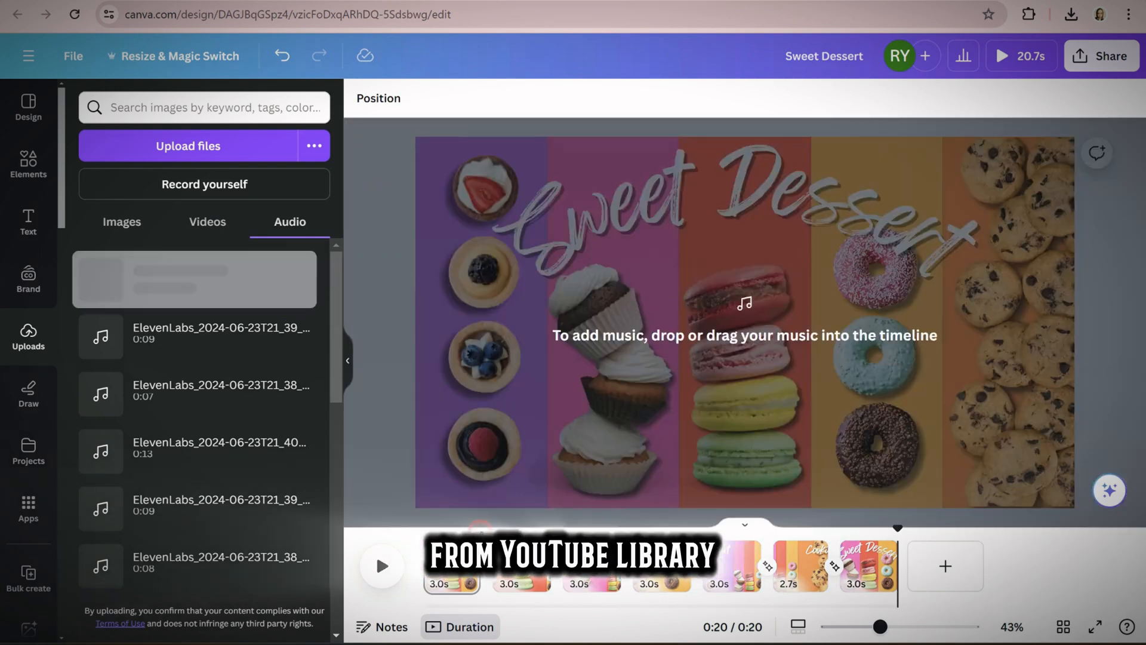
drag(189, 290, 501, 582)
drag(223, 345, 573, 582)
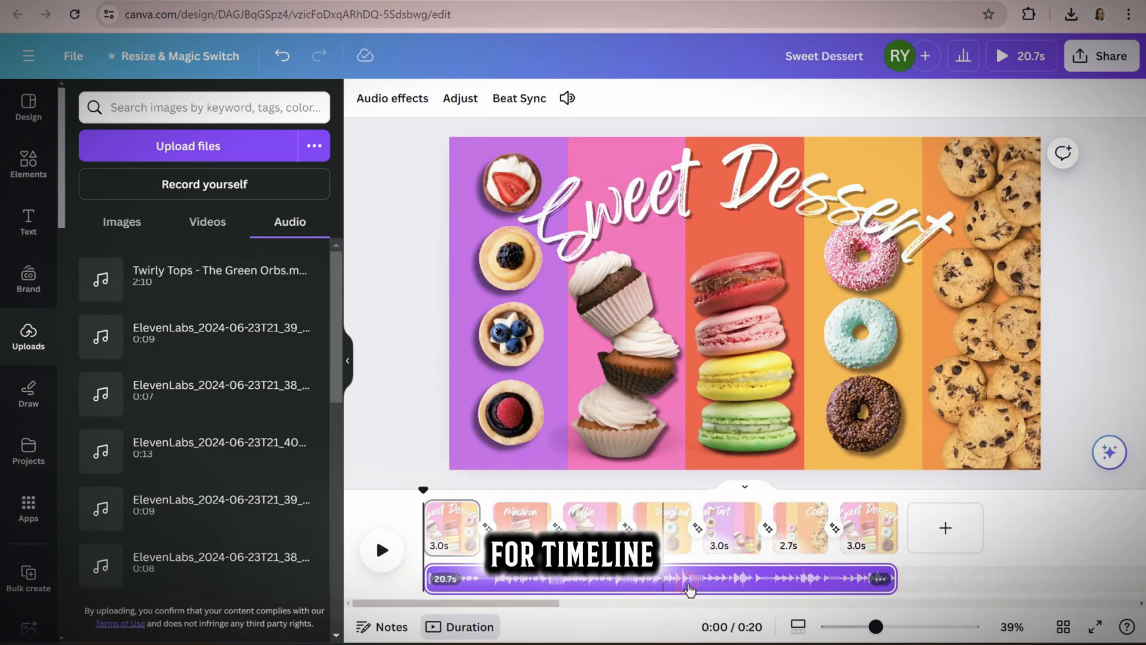
Set the music's fade-out to 0.2s, sync the pages to its beat and play the video from the start
click(392, 98)
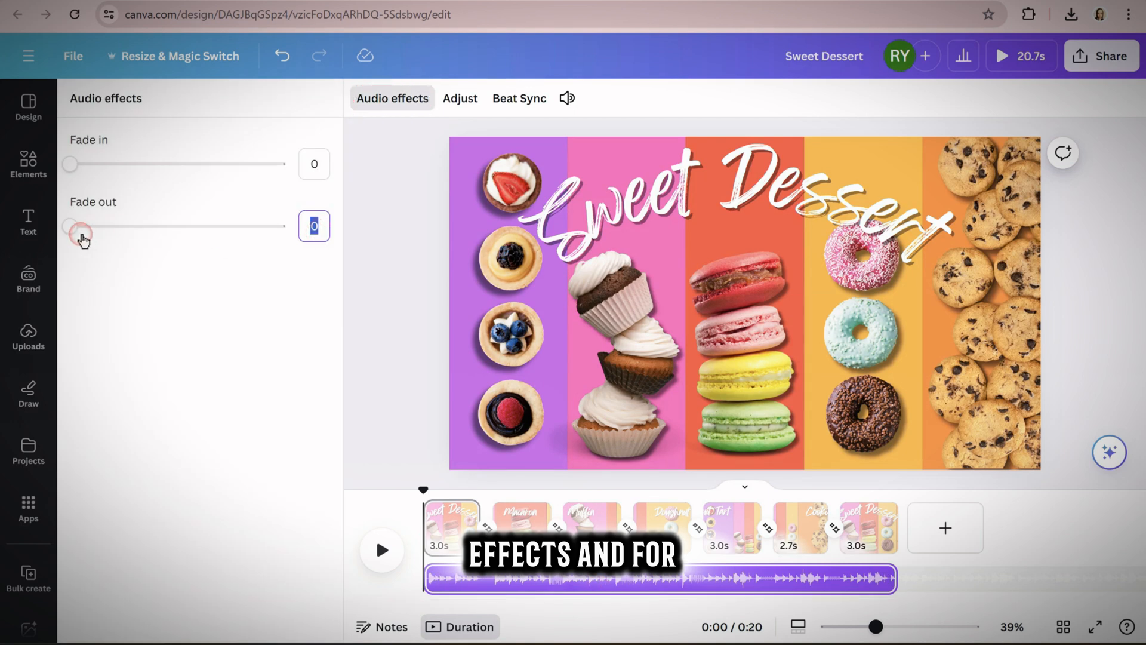
drag(70, 226, 78, 225)
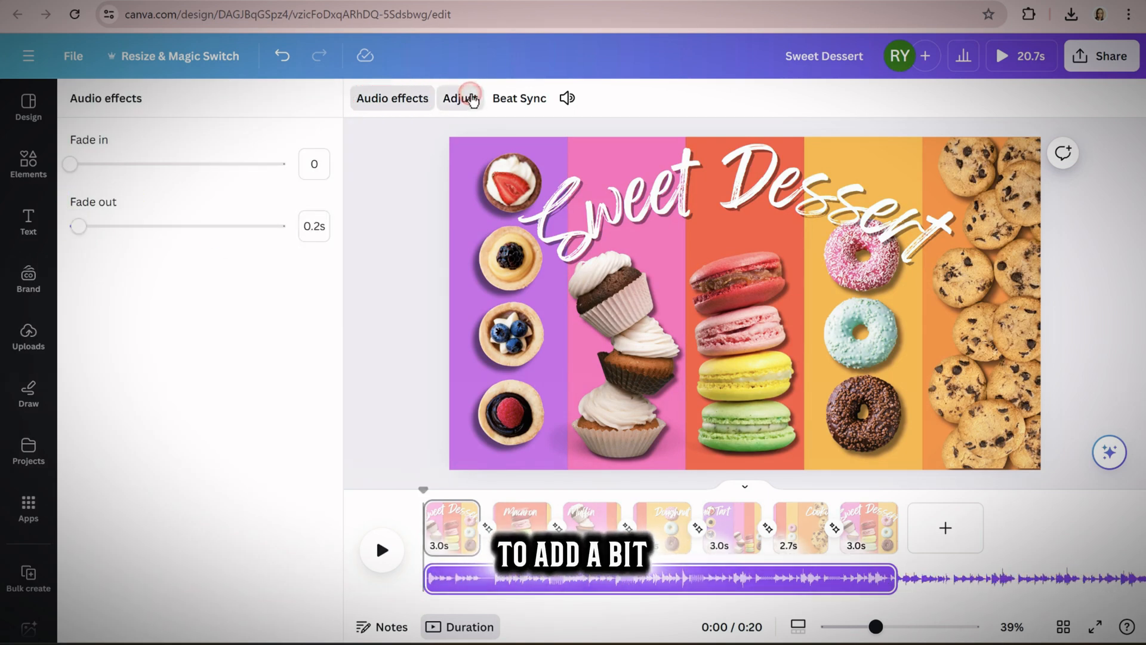
click(520, 99)
click(314, 149)
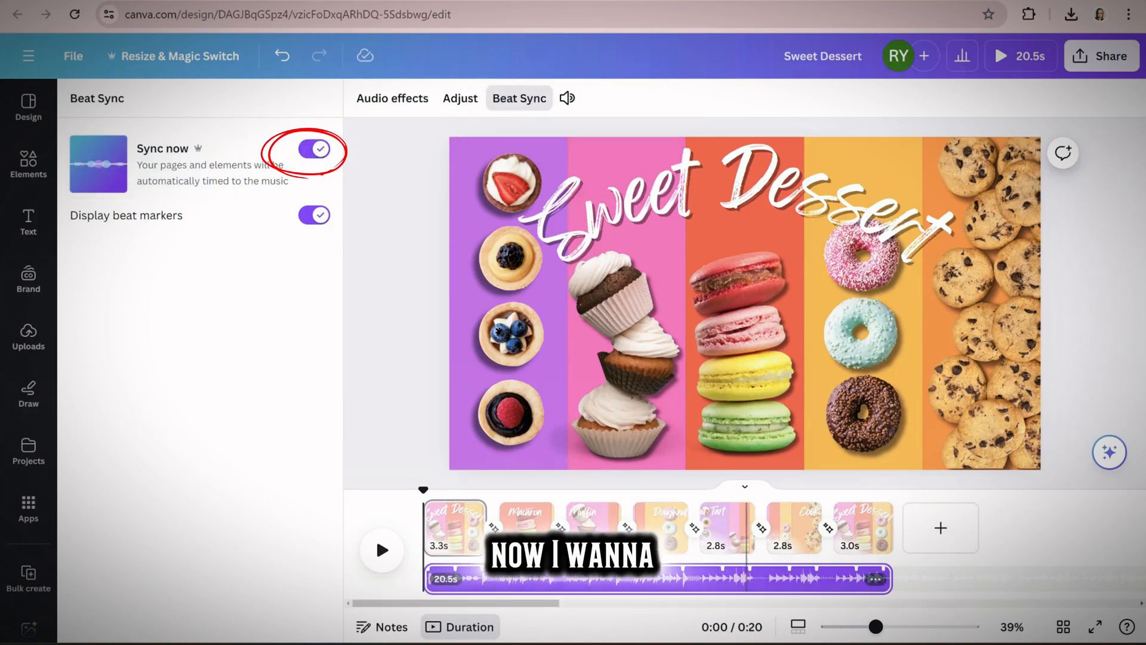
click(378, 550)
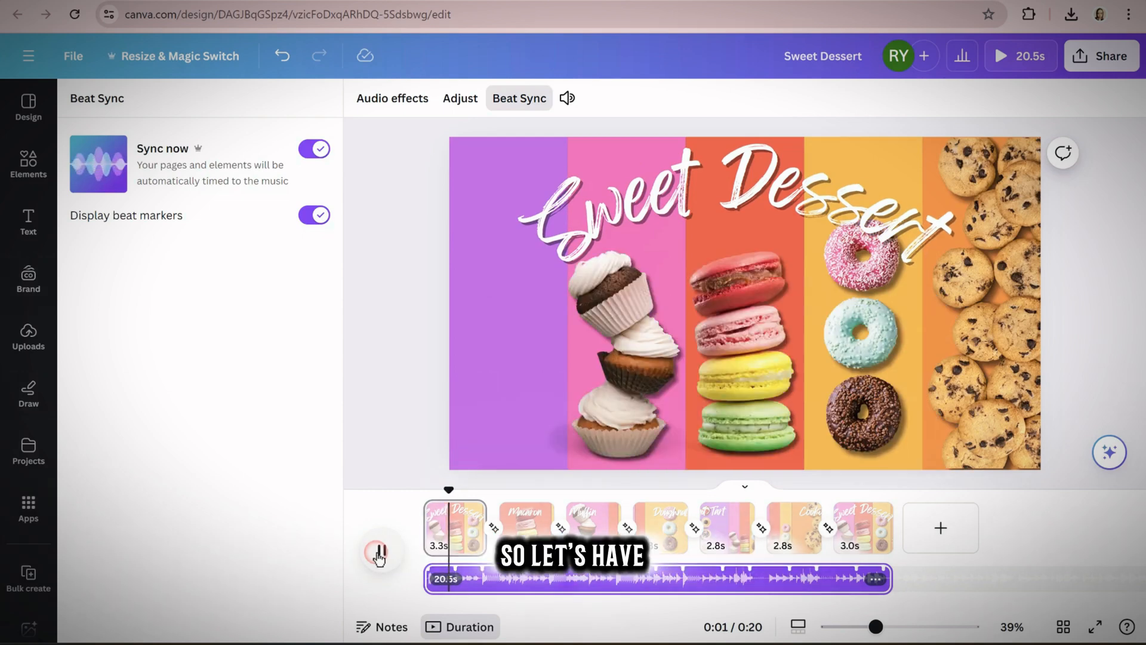